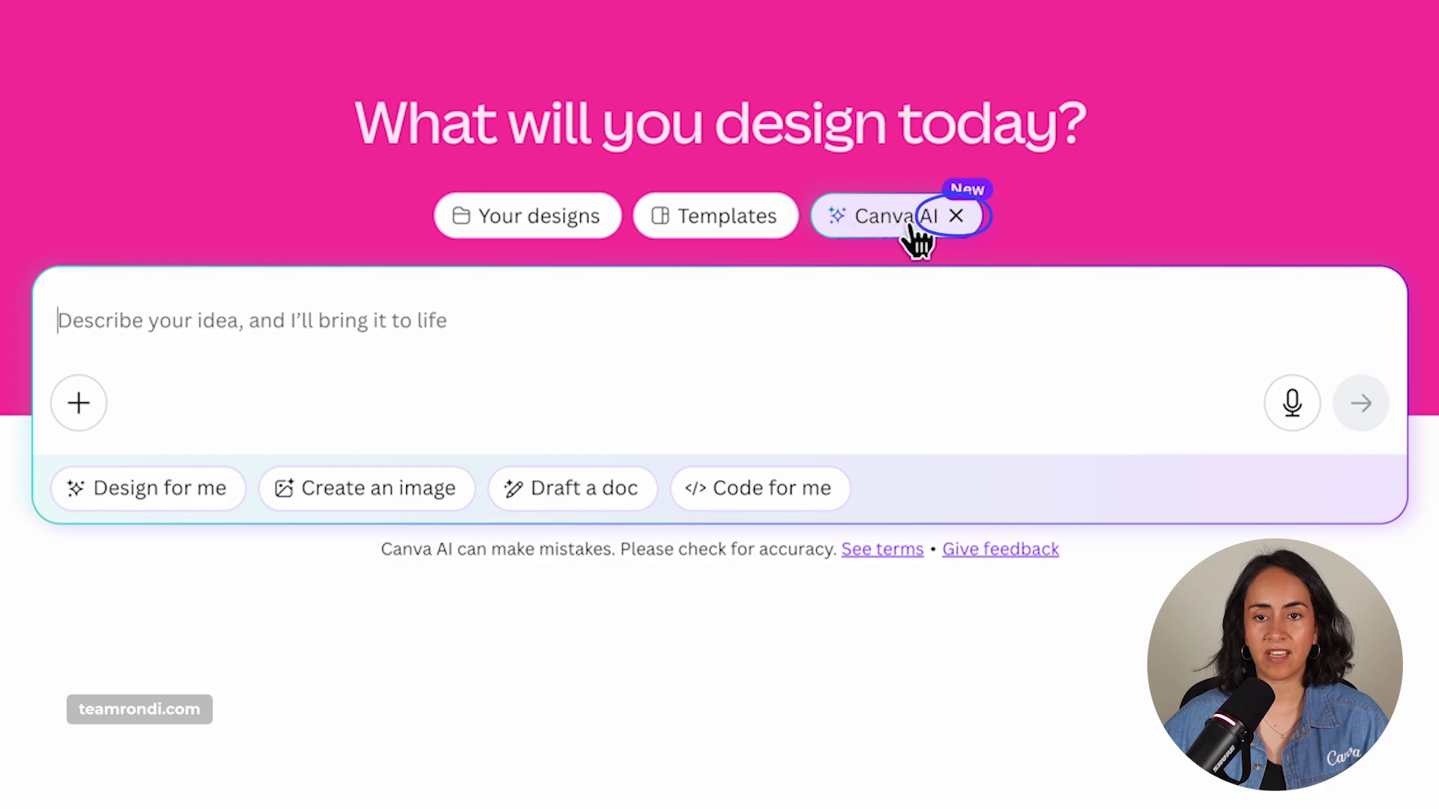
Toggle the Canva AI prompt off and on, then choose Design for me with Presentation
click(956, 217)
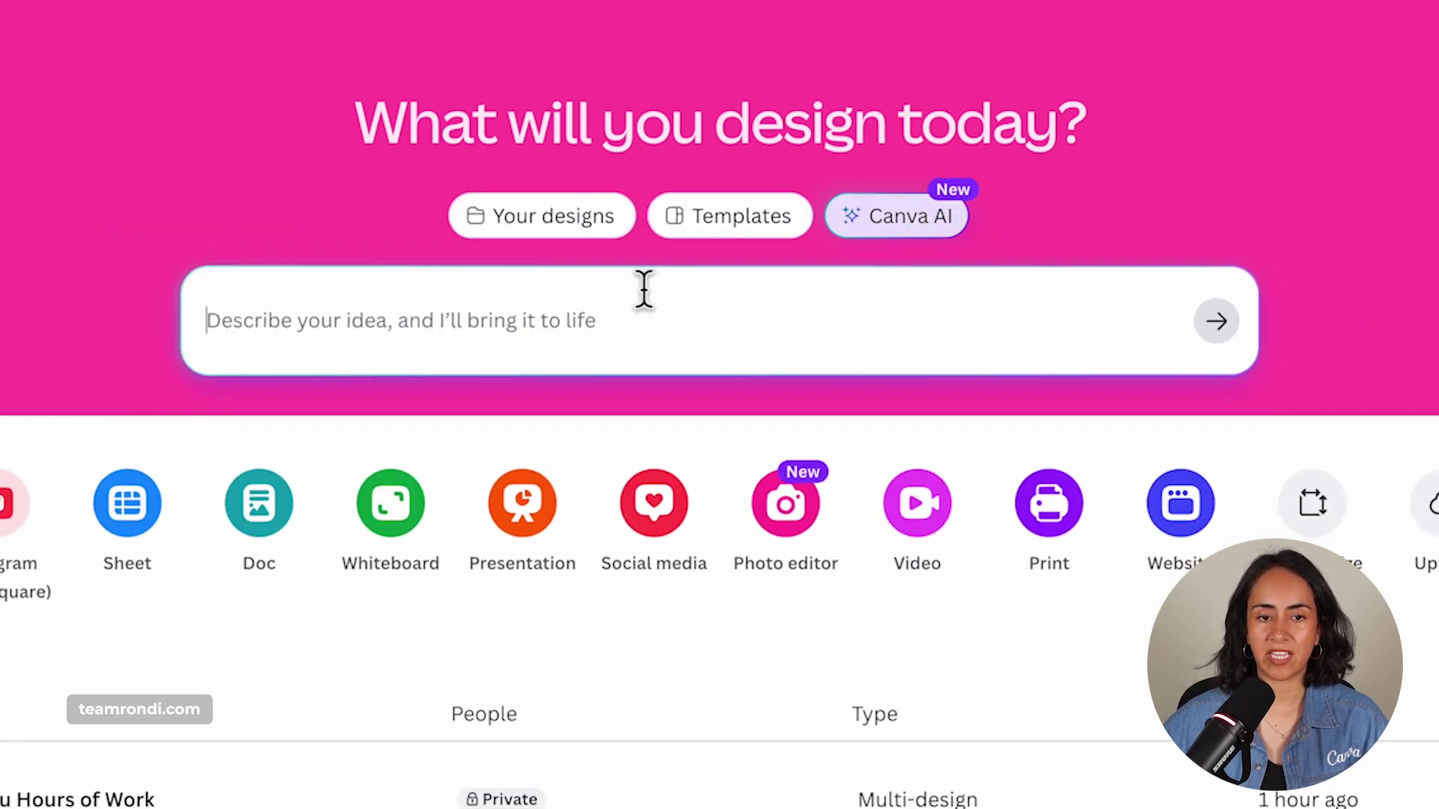
click(904, 219)
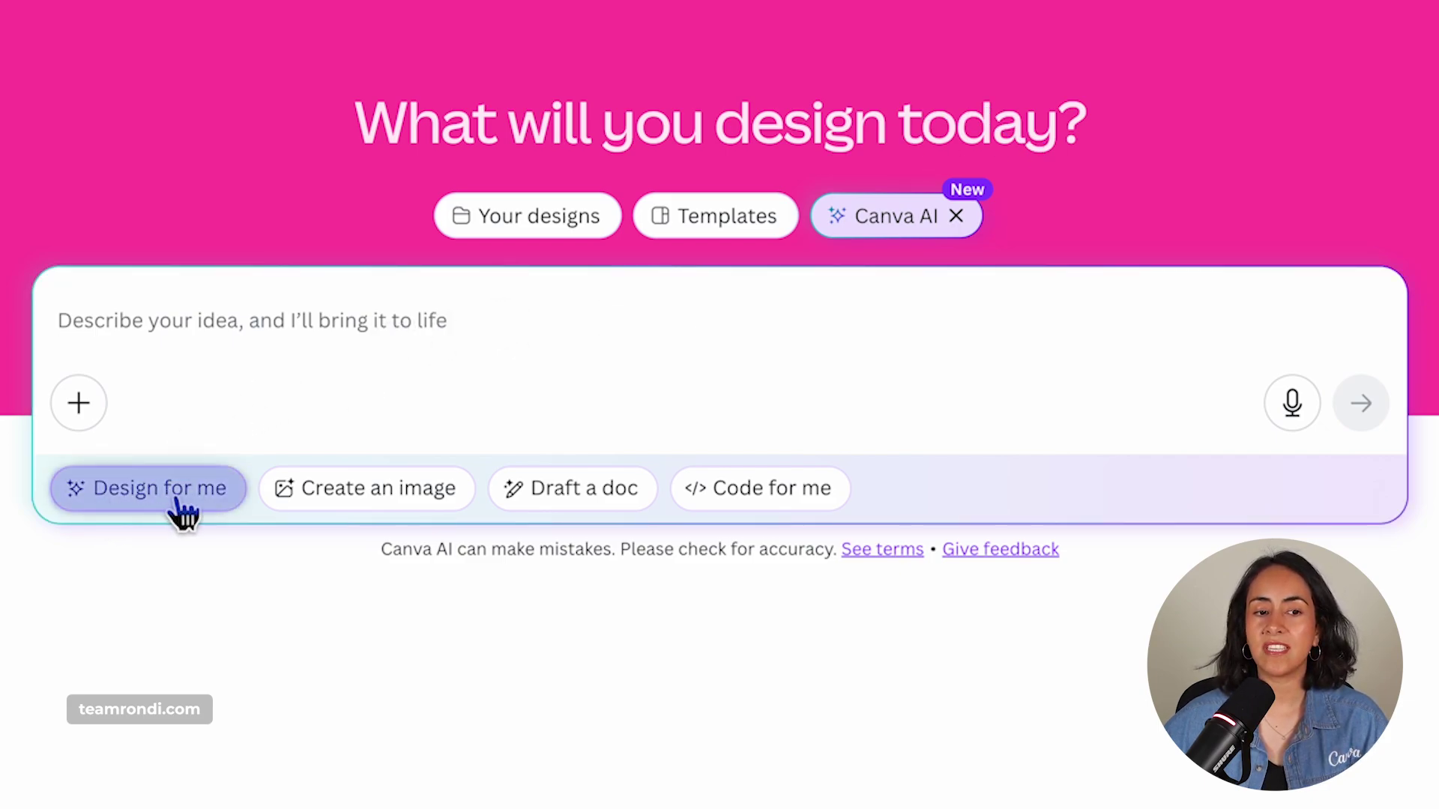
click(122, 502)
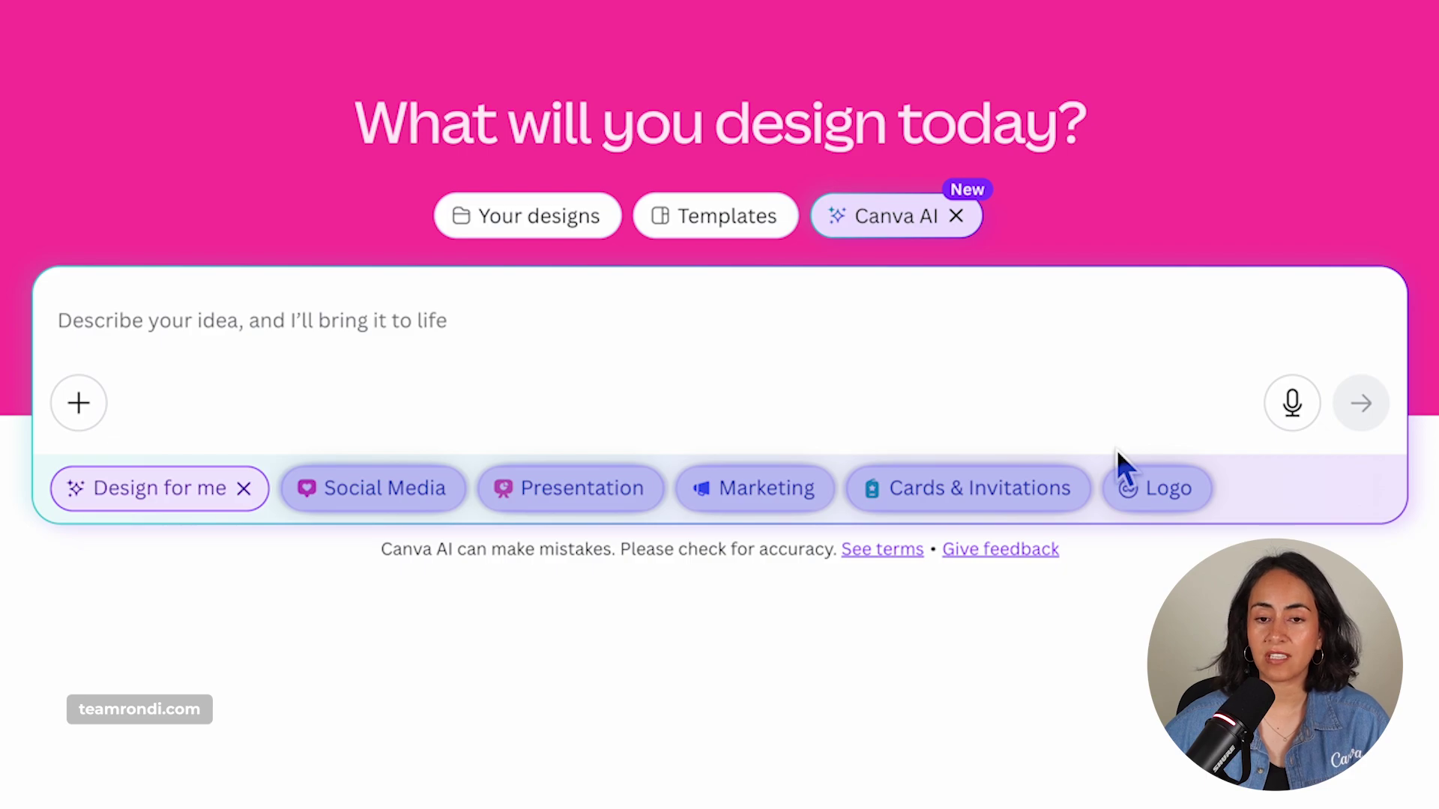
click(556, 503)
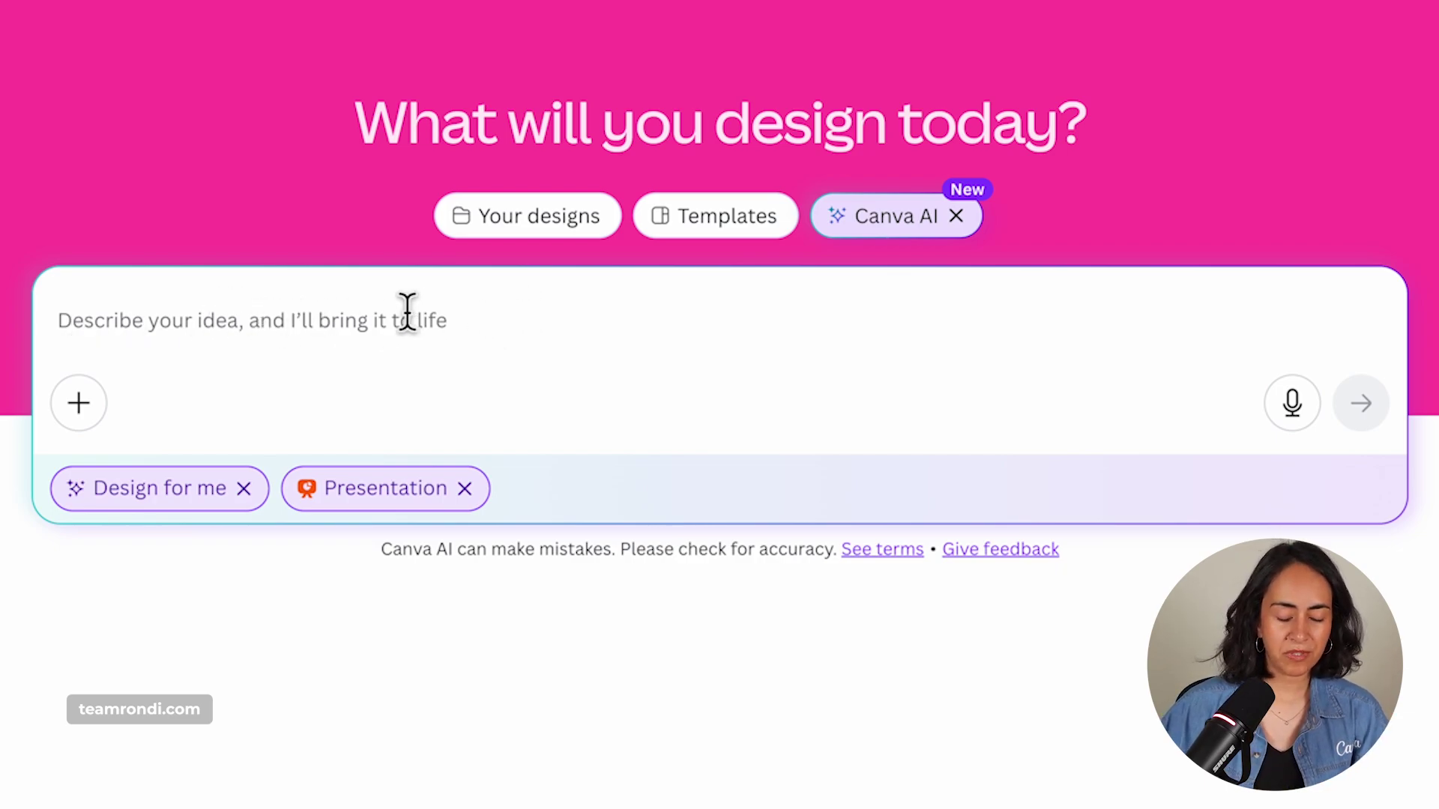
Paste the hatha vinyasa yoga class sequences presentation request and submit it to Canva AI
text(Create a presentation on how to build hatha vinyasa yoga class sequences)
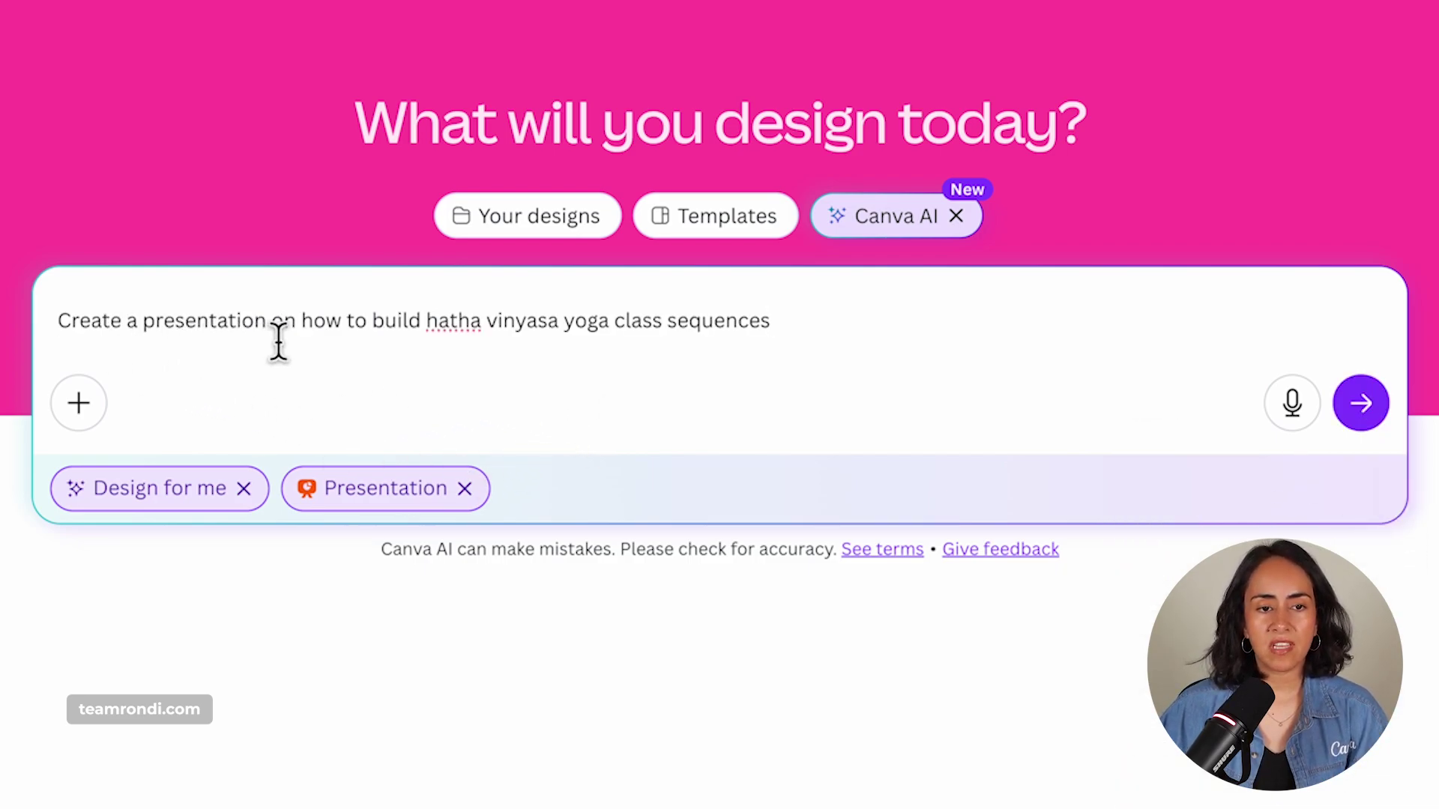
drag(424, 322, 671, 326)
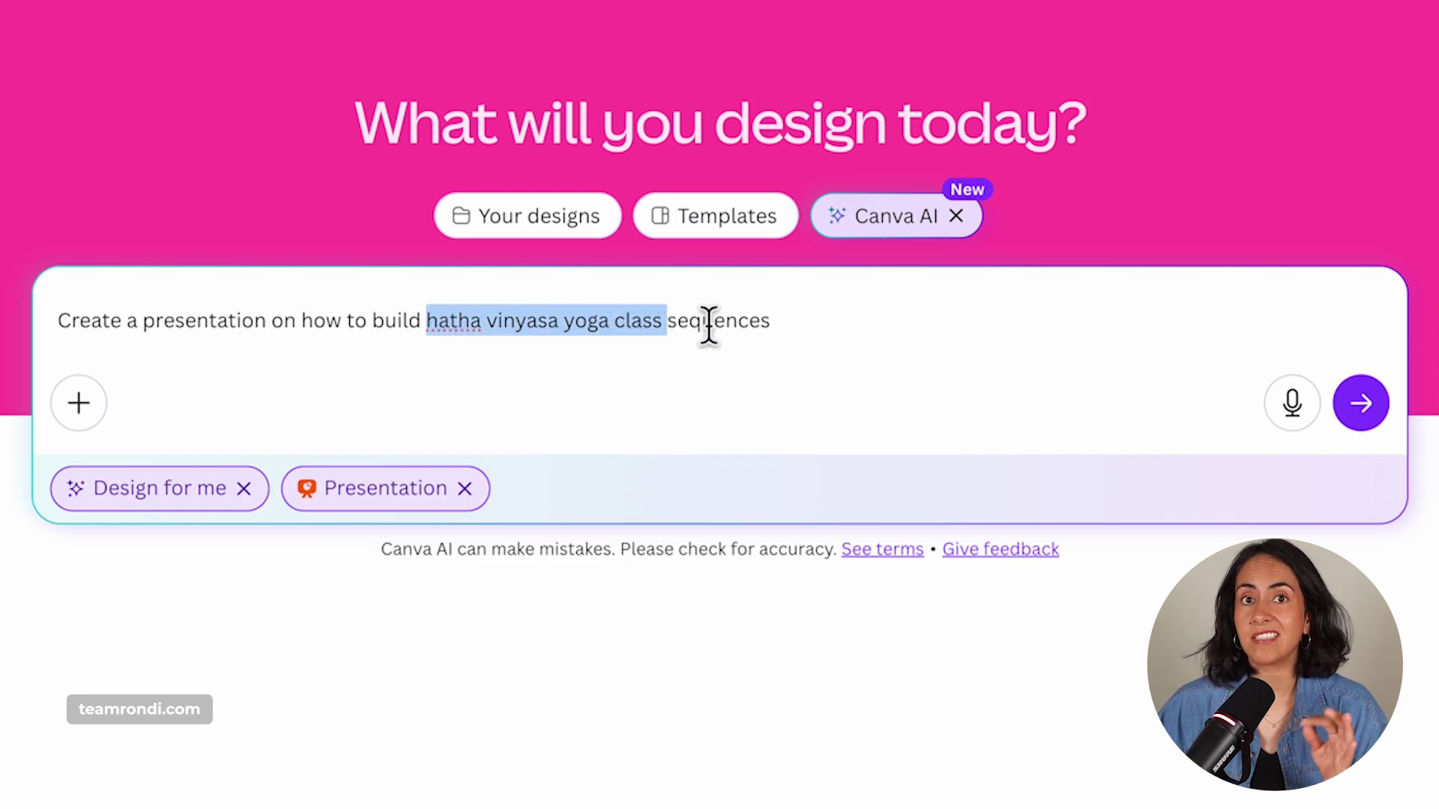
click(786, 323)
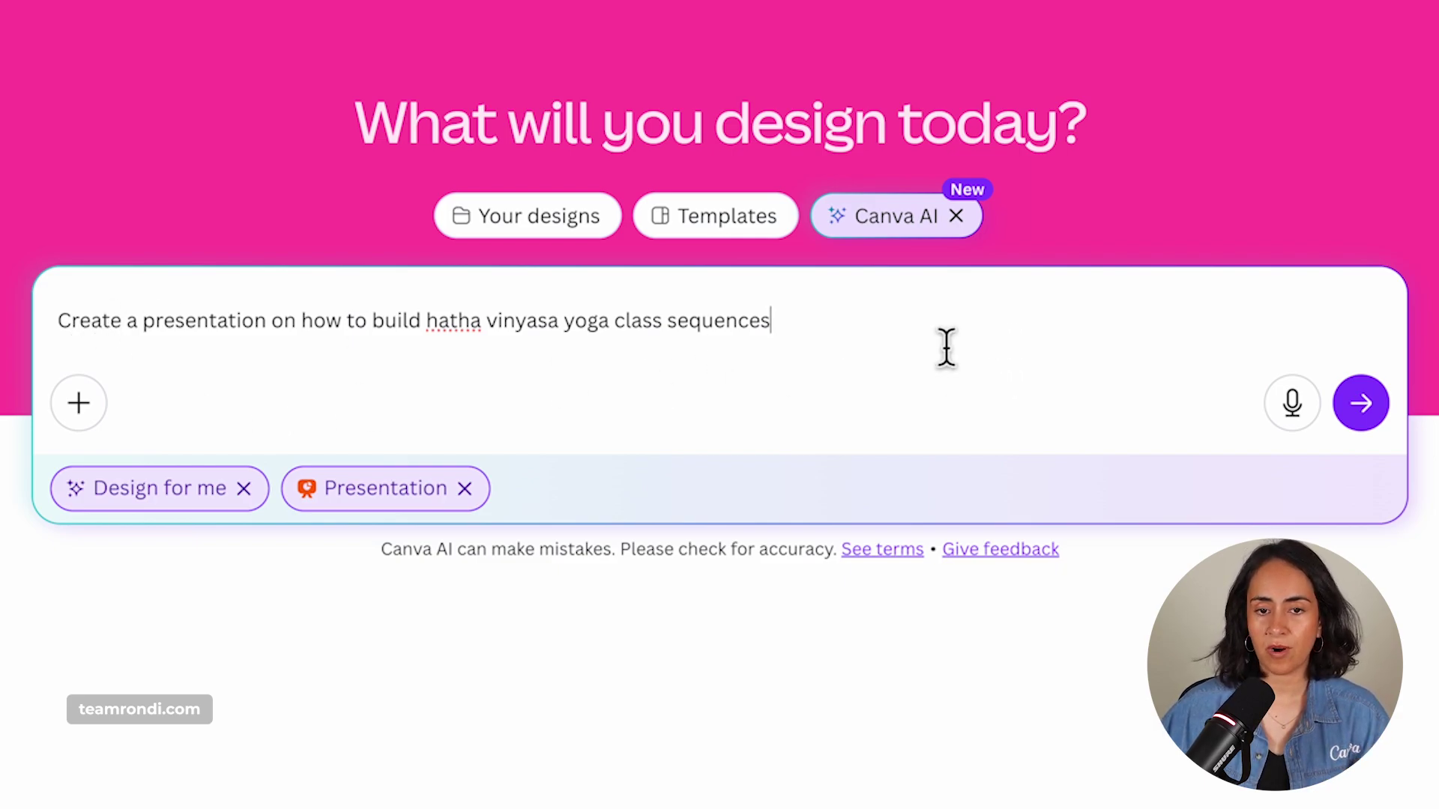
click(1361, 404)
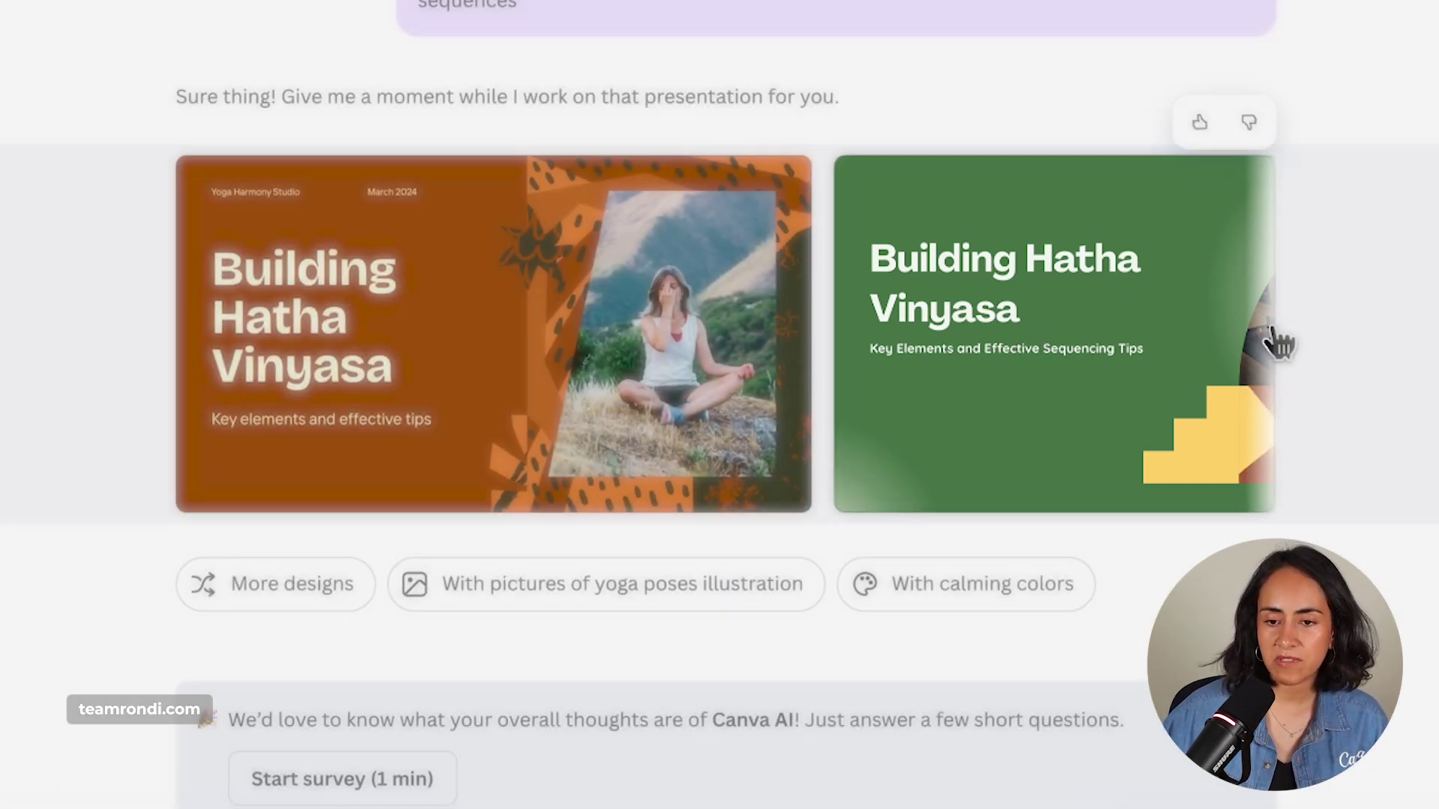
Page forward through the generated Building Hatha Vinyasa designs, then back to the orange one
click(1272, 334)
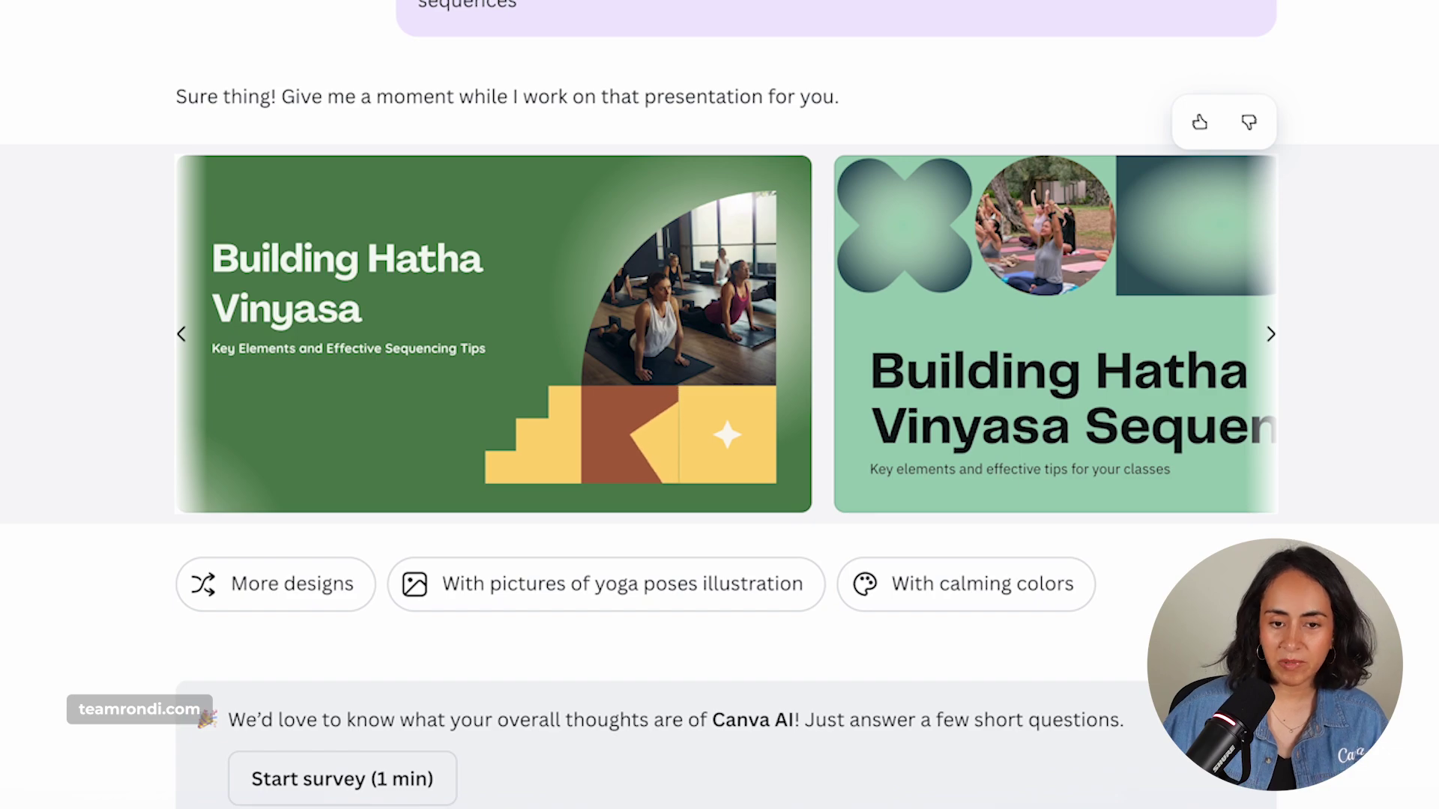
click(1272, 335)
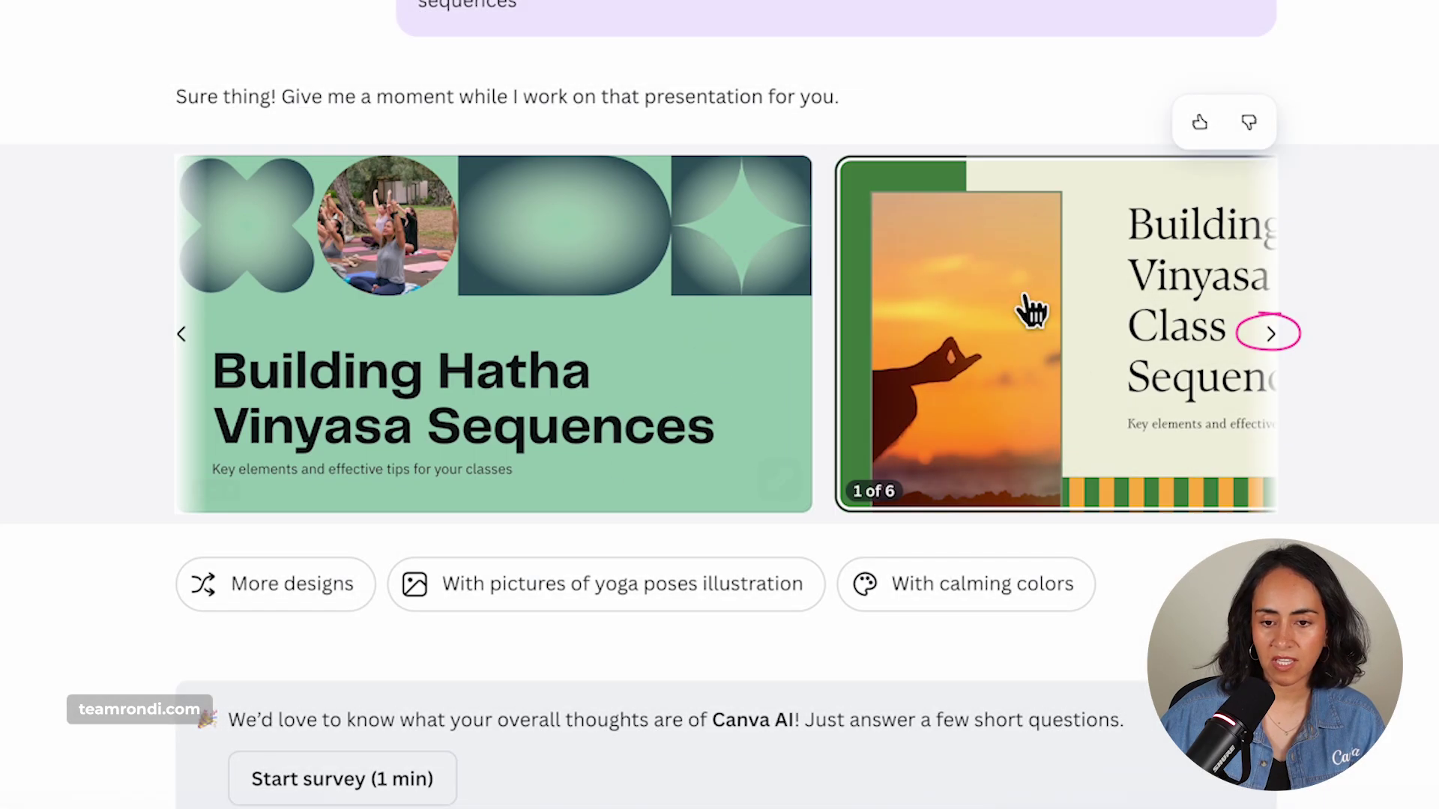
click(1272, 334)
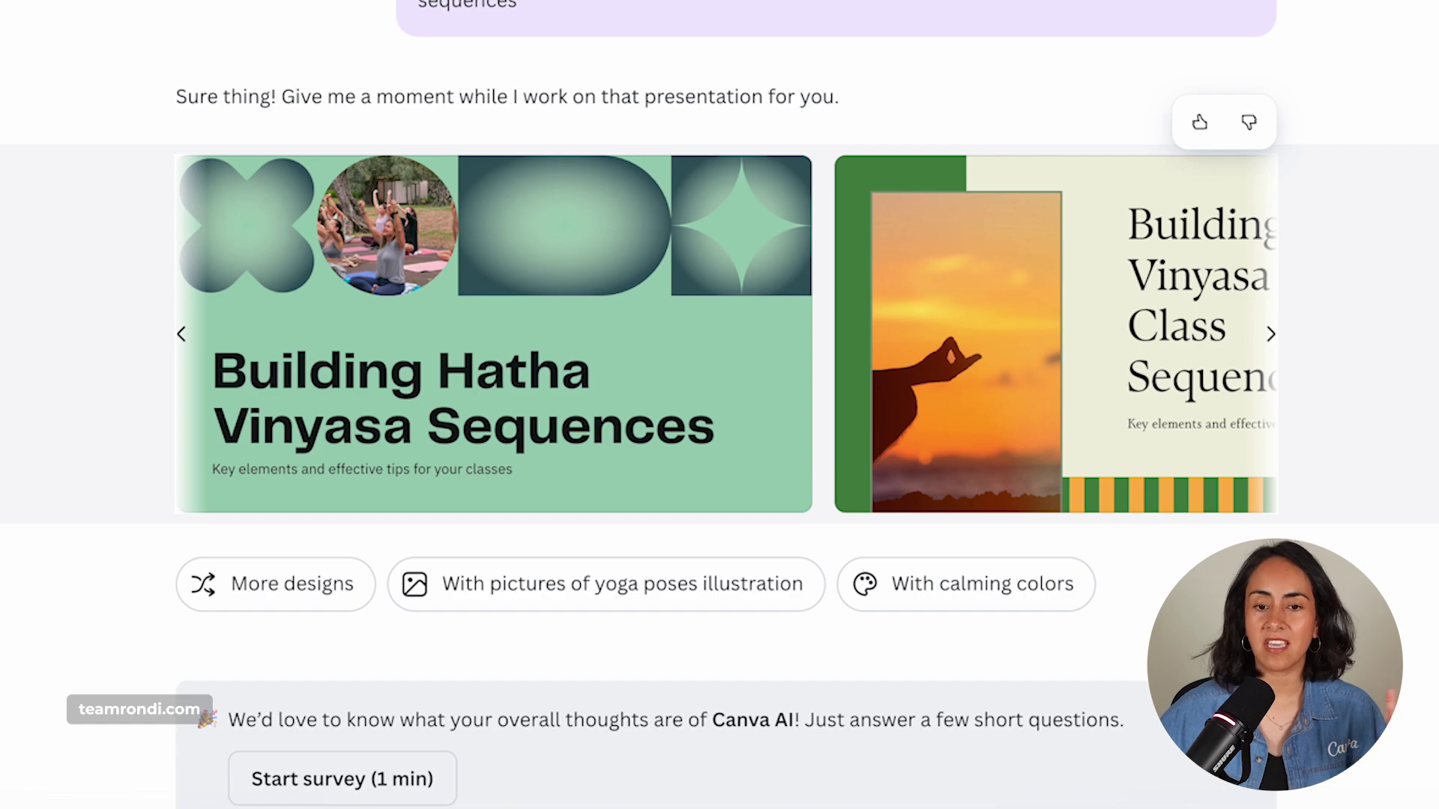
click(180, 339)
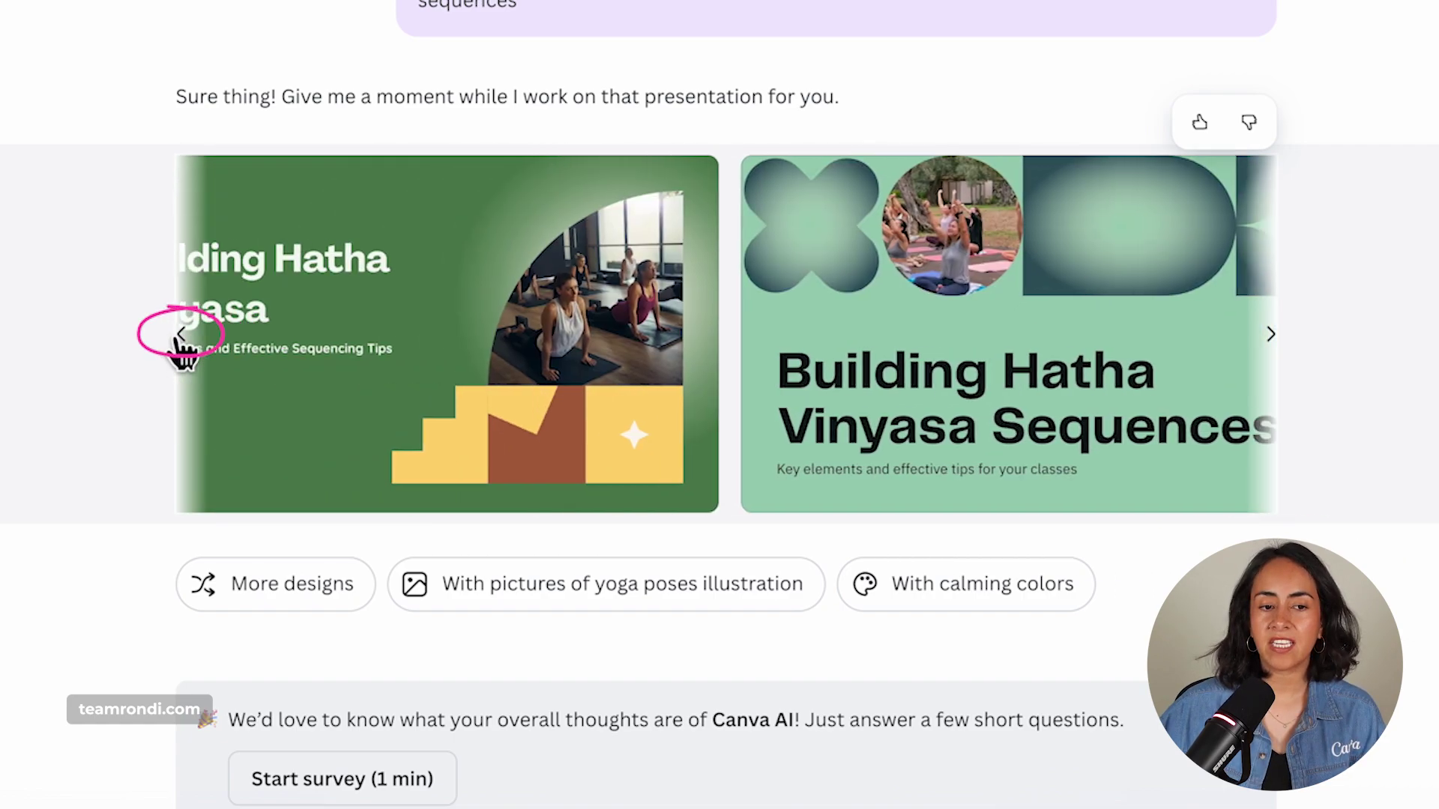
click(183, 335)
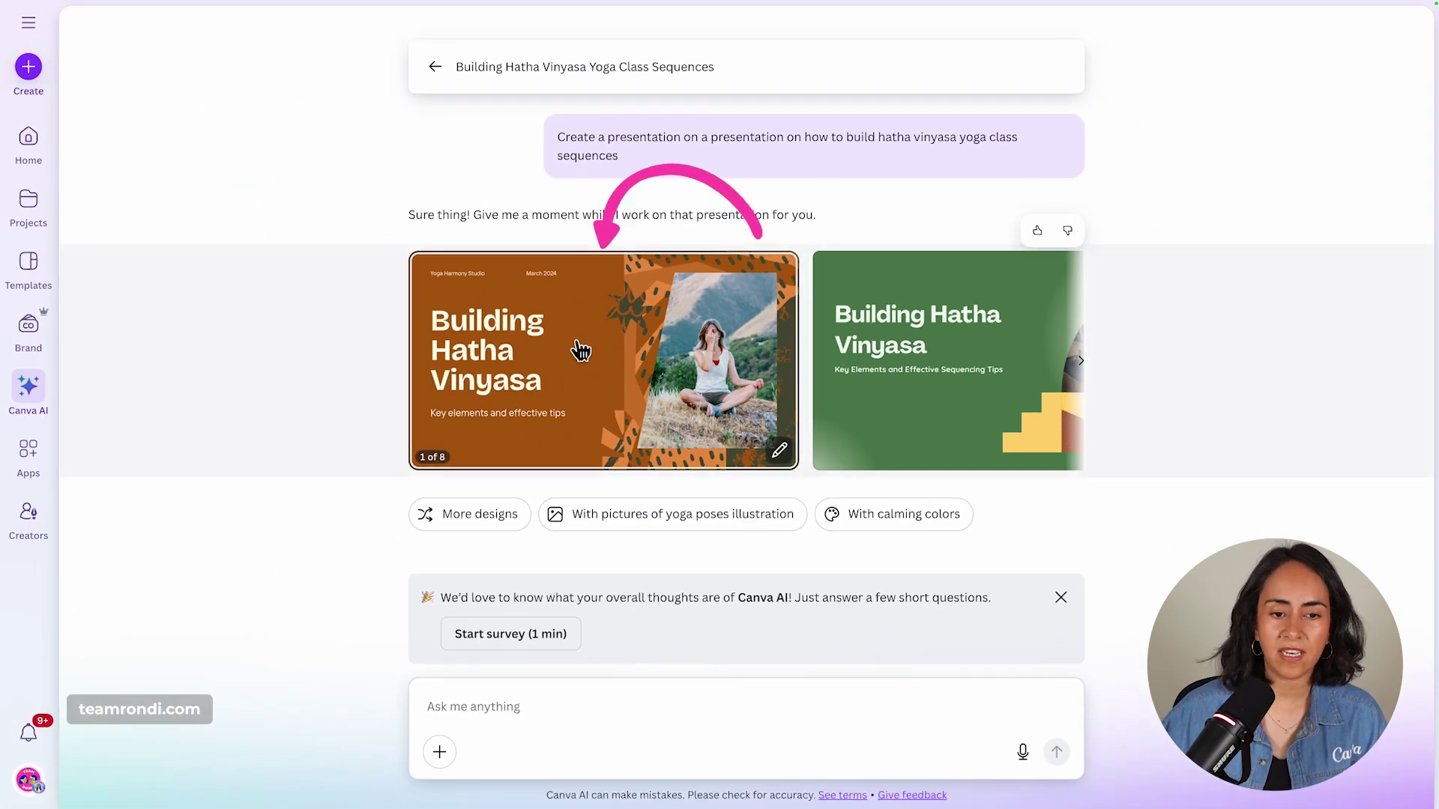
click(581, 350)
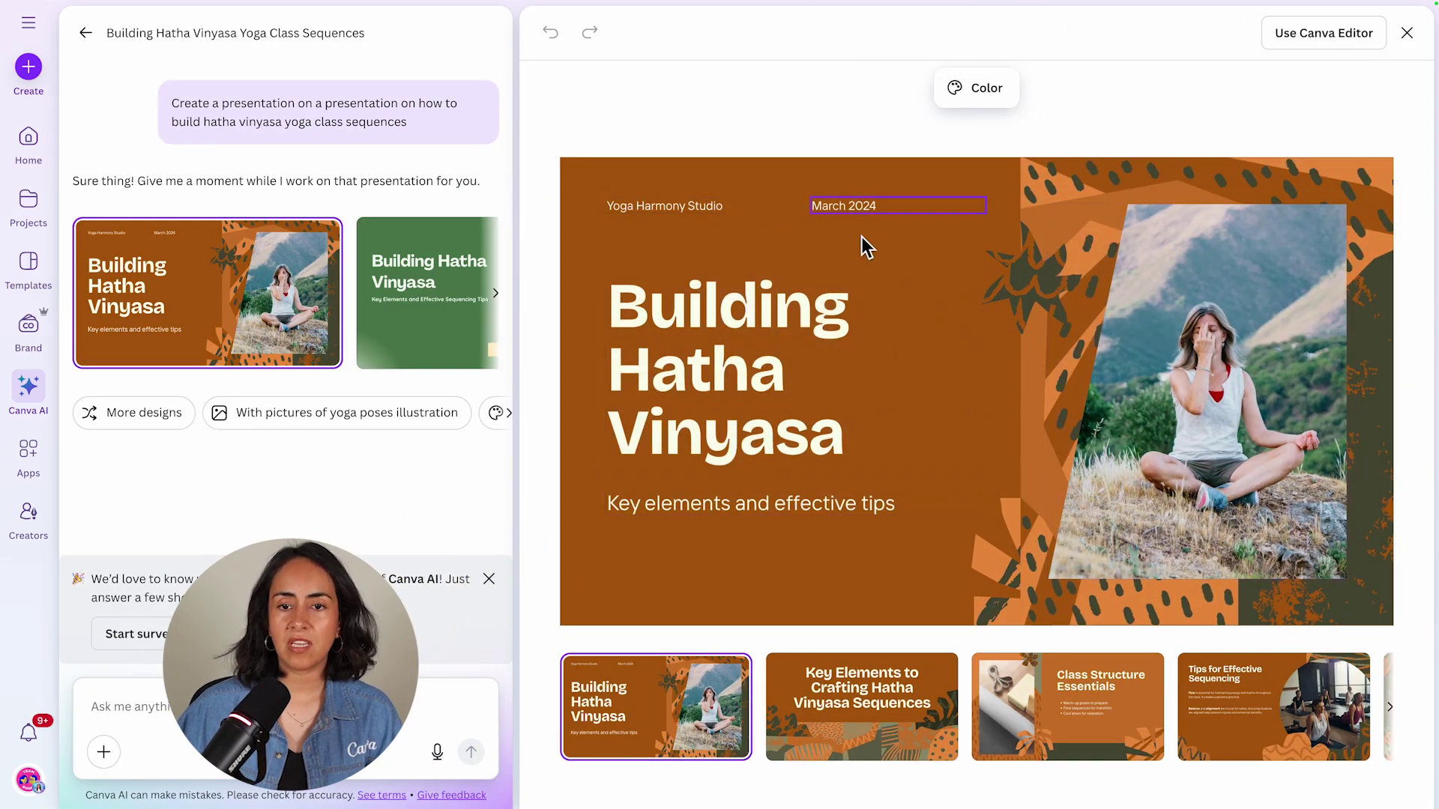
click(853, 696)
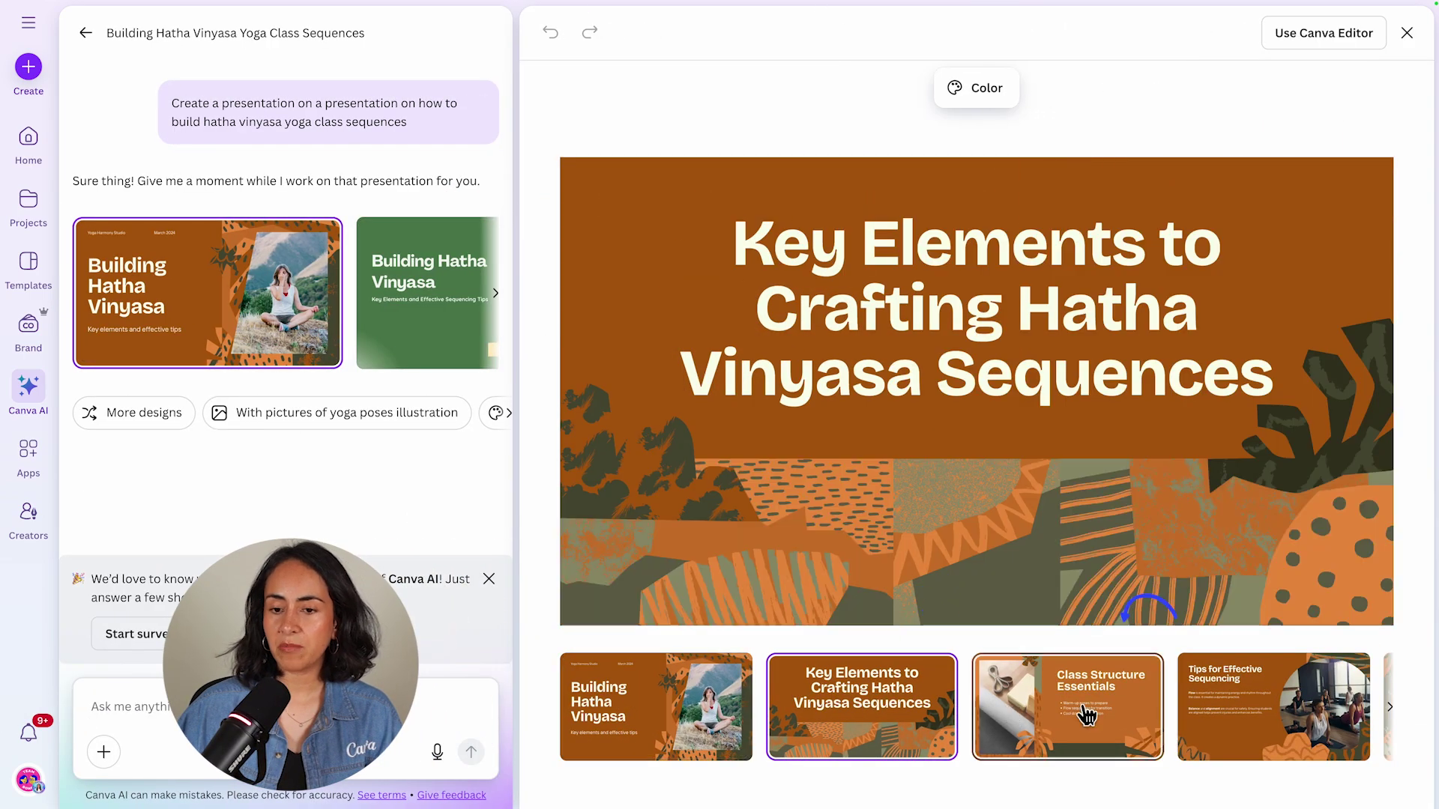
click(1072, 712)
click(1301, 716)
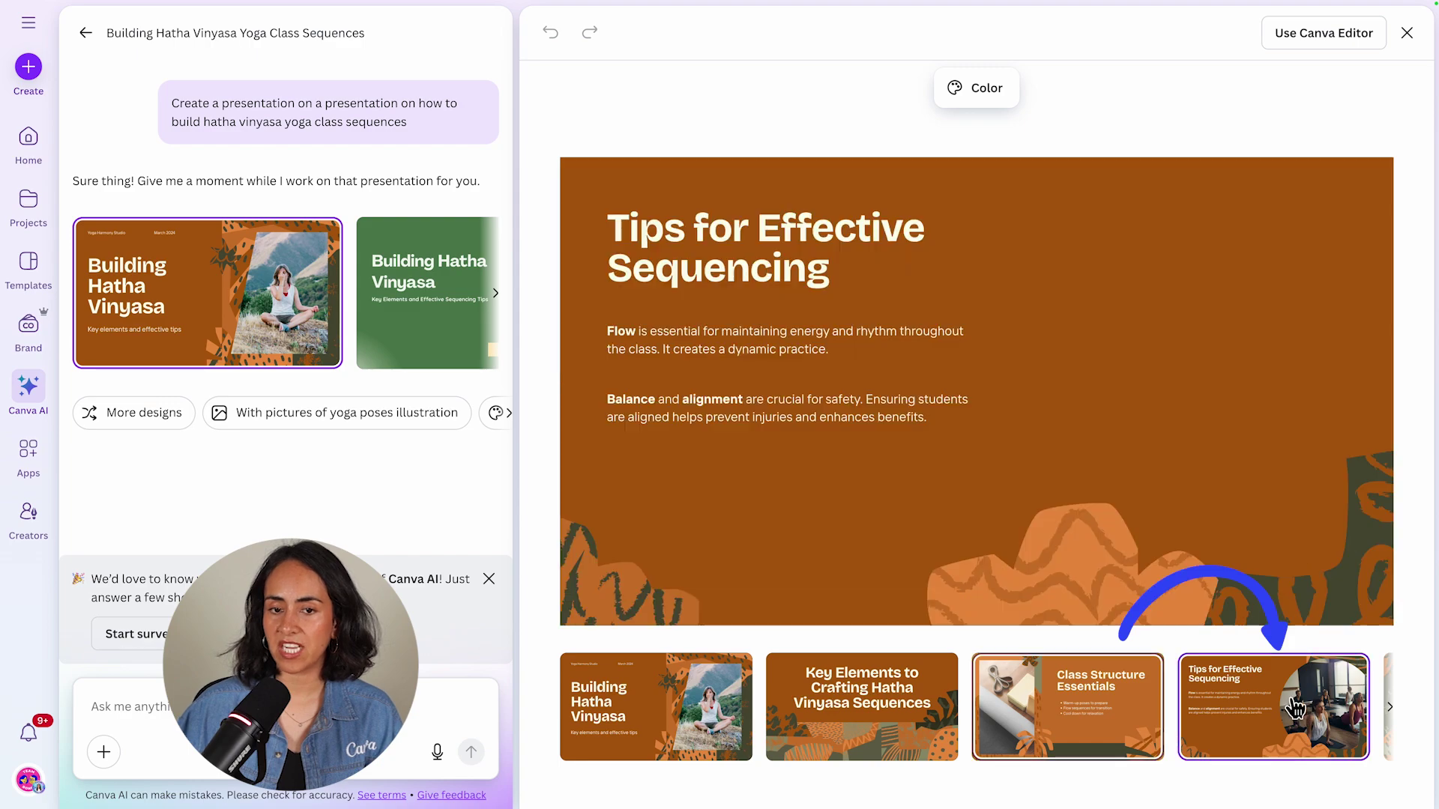
click(1390, 706)
click(678, 708)
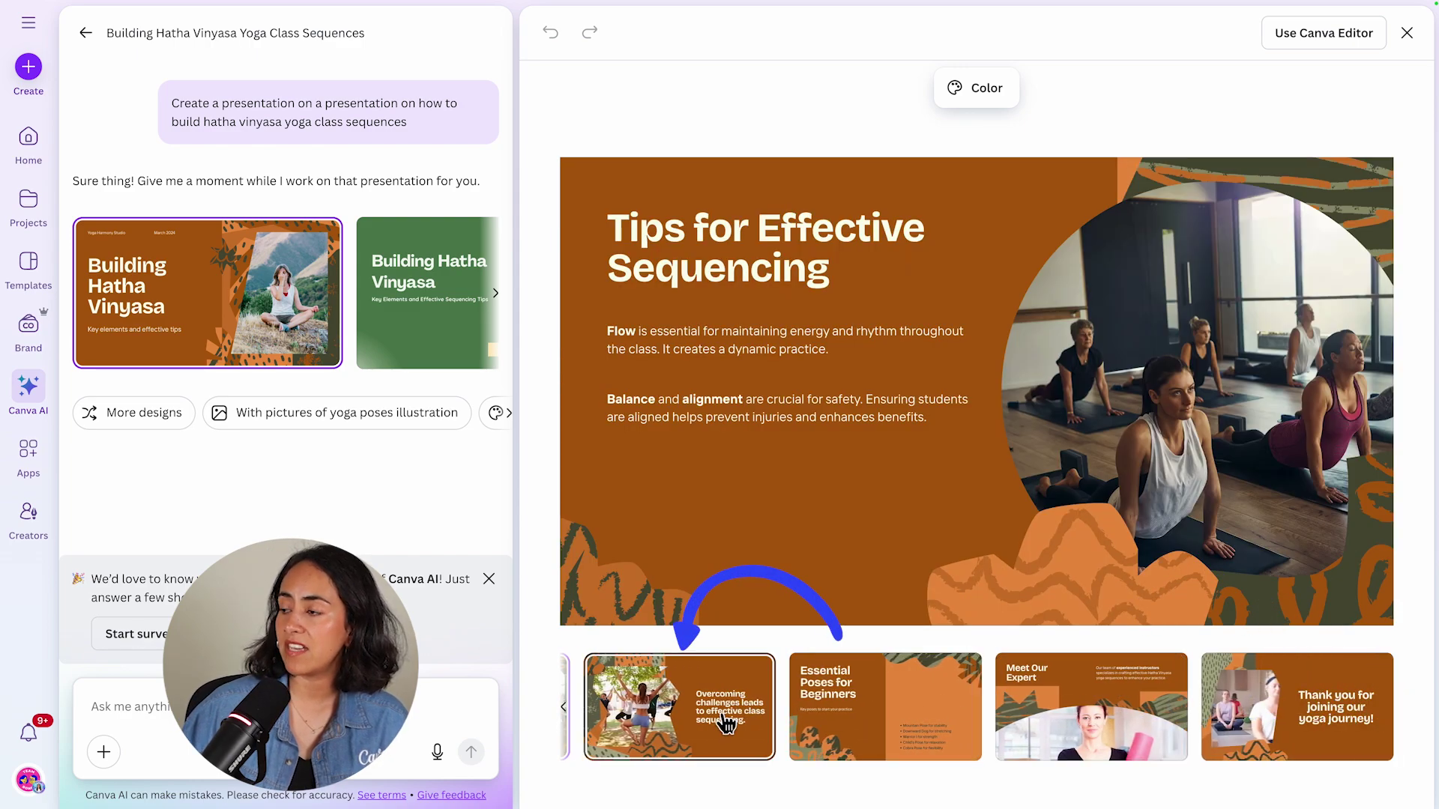
click(963, 720)
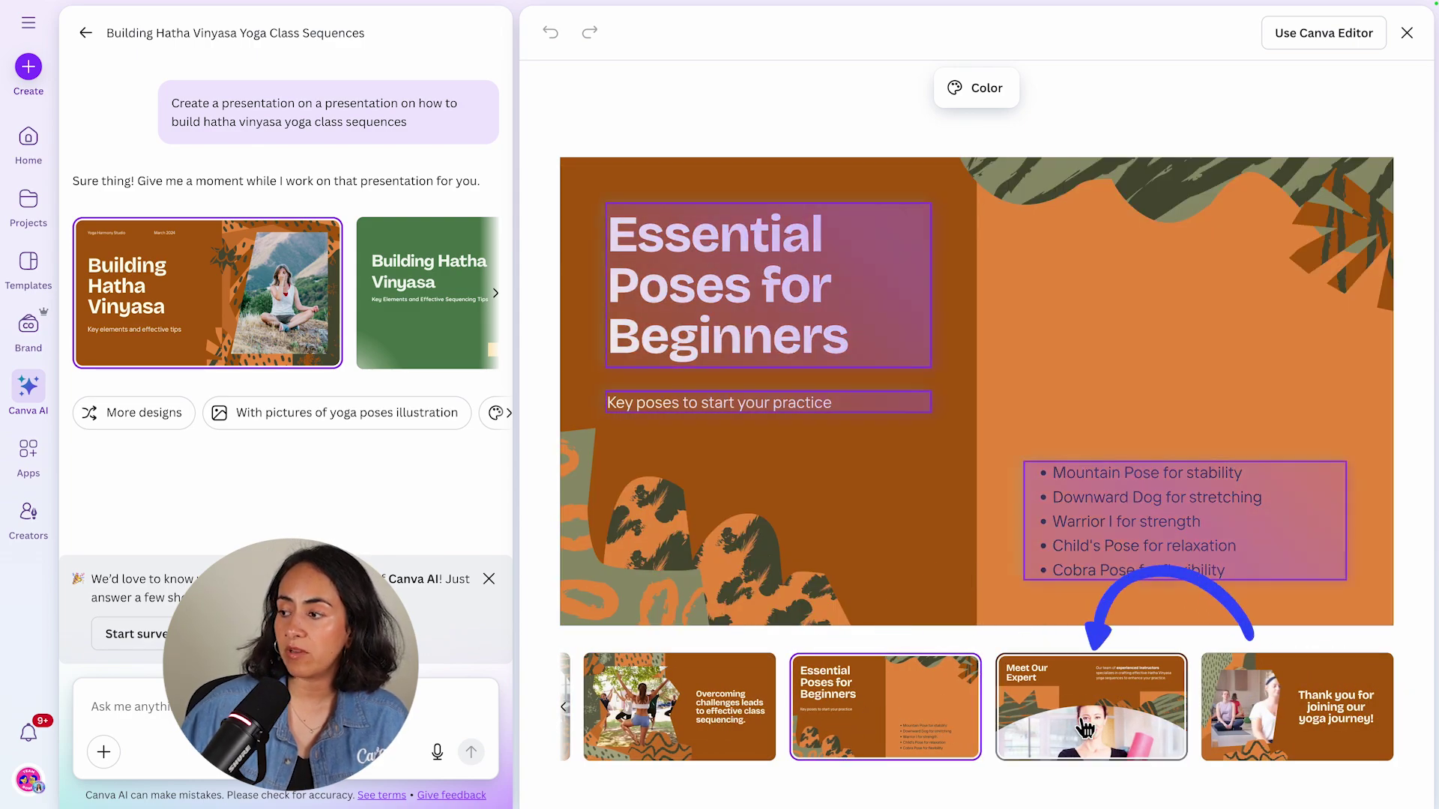
click(1154, 723)
click(1312, 723)
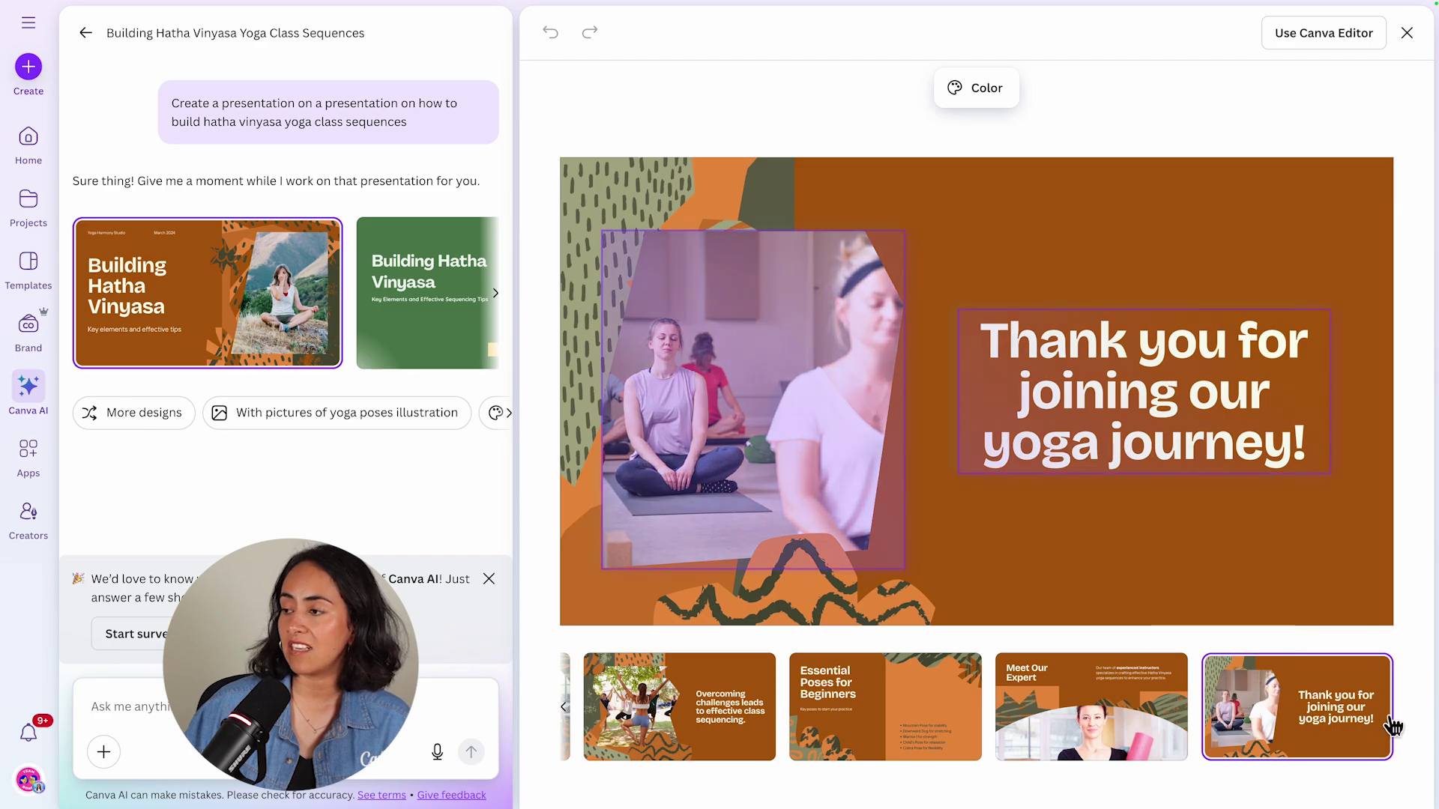
click(884, 730)
click(697, 730)
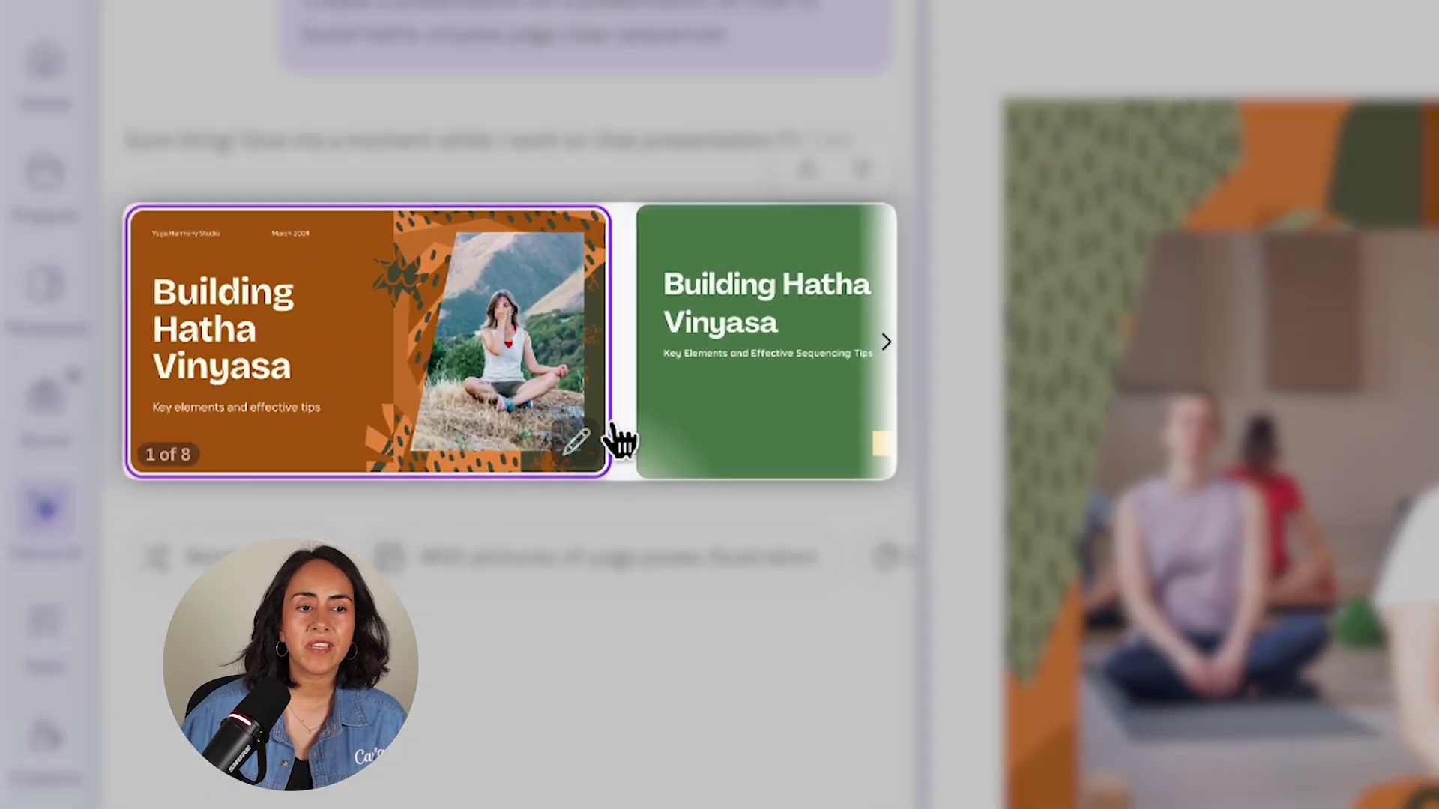
mouse_move(460, 358)
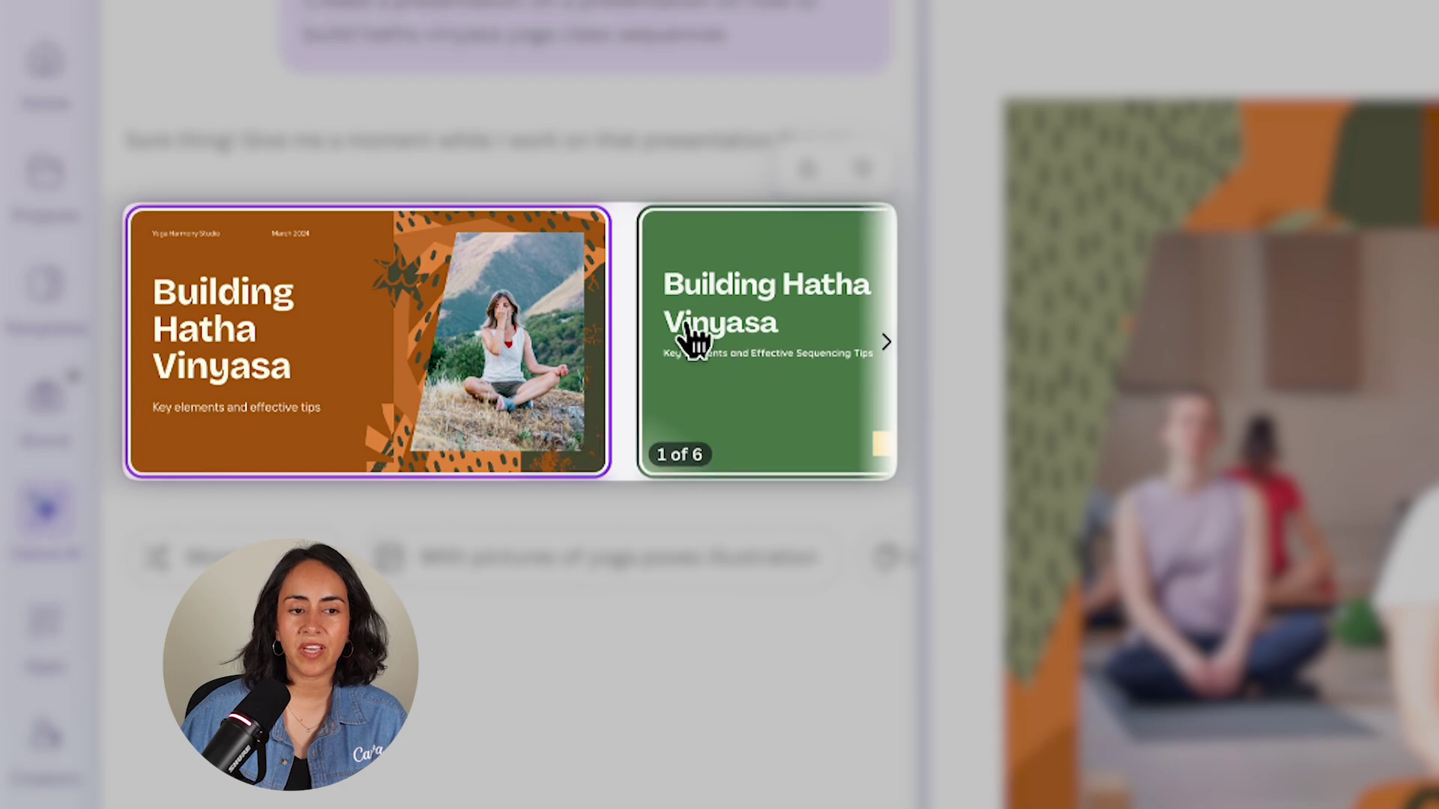
click(712, 307)
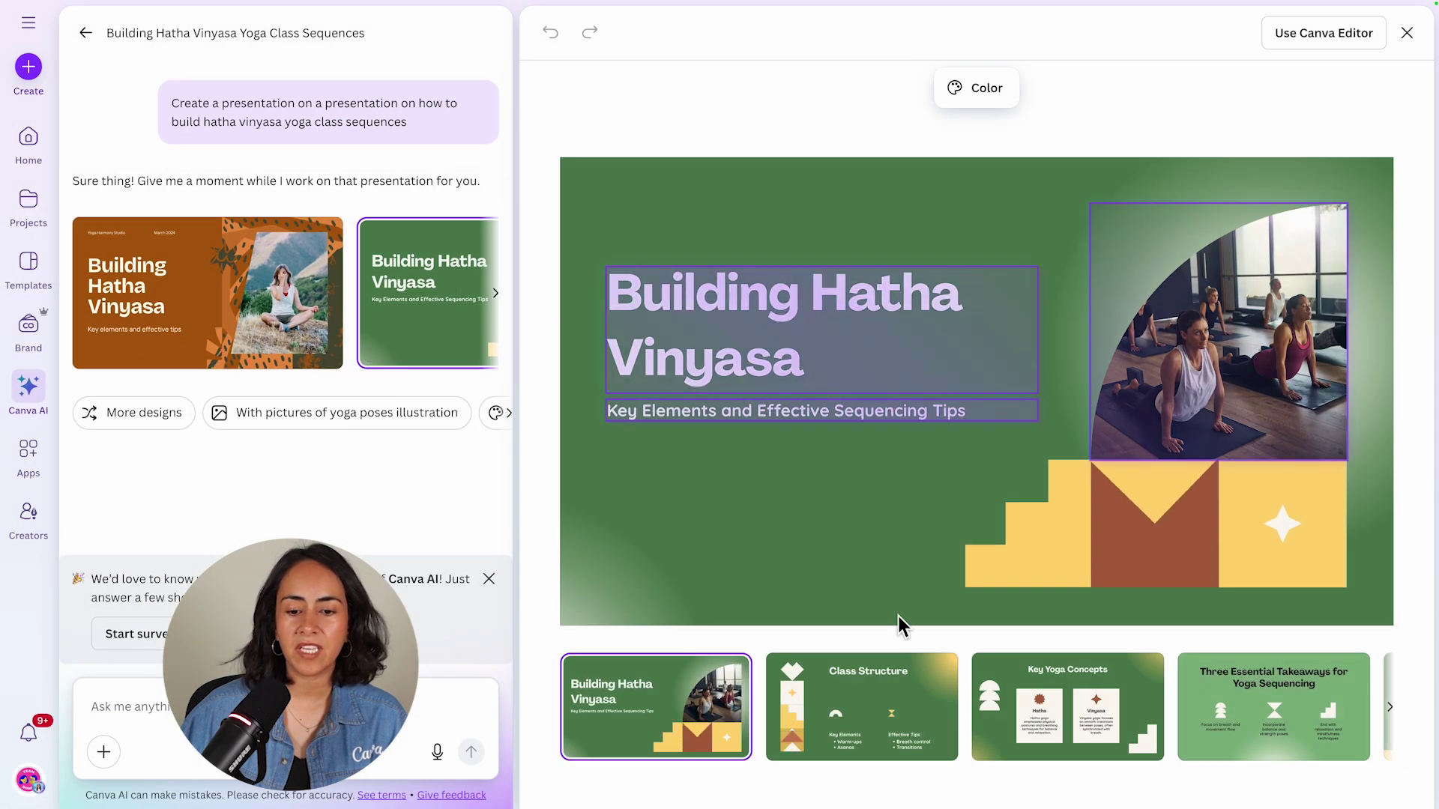
click(862, 708)
click(1103, 727)
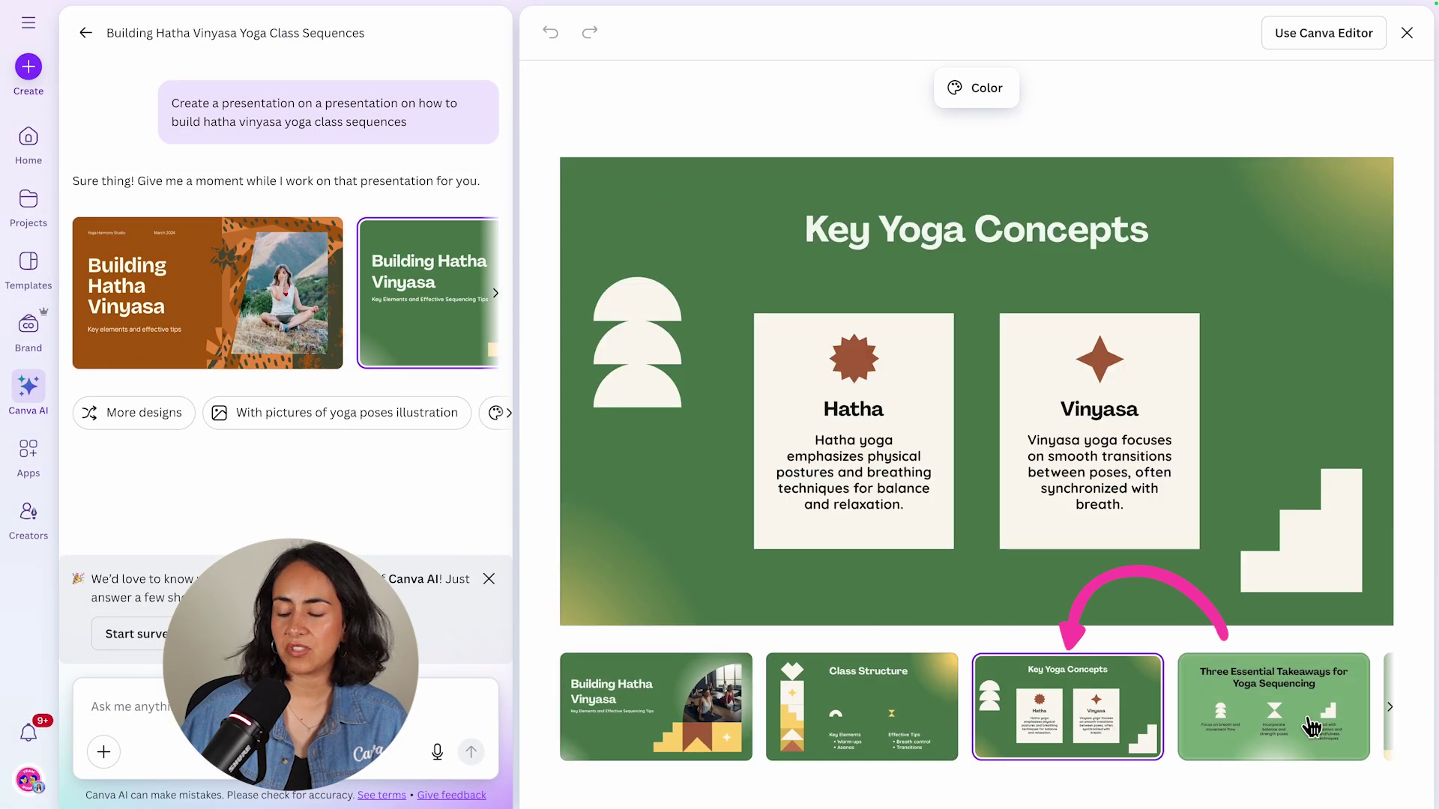
click(1334, 719)
click(1388, 715)
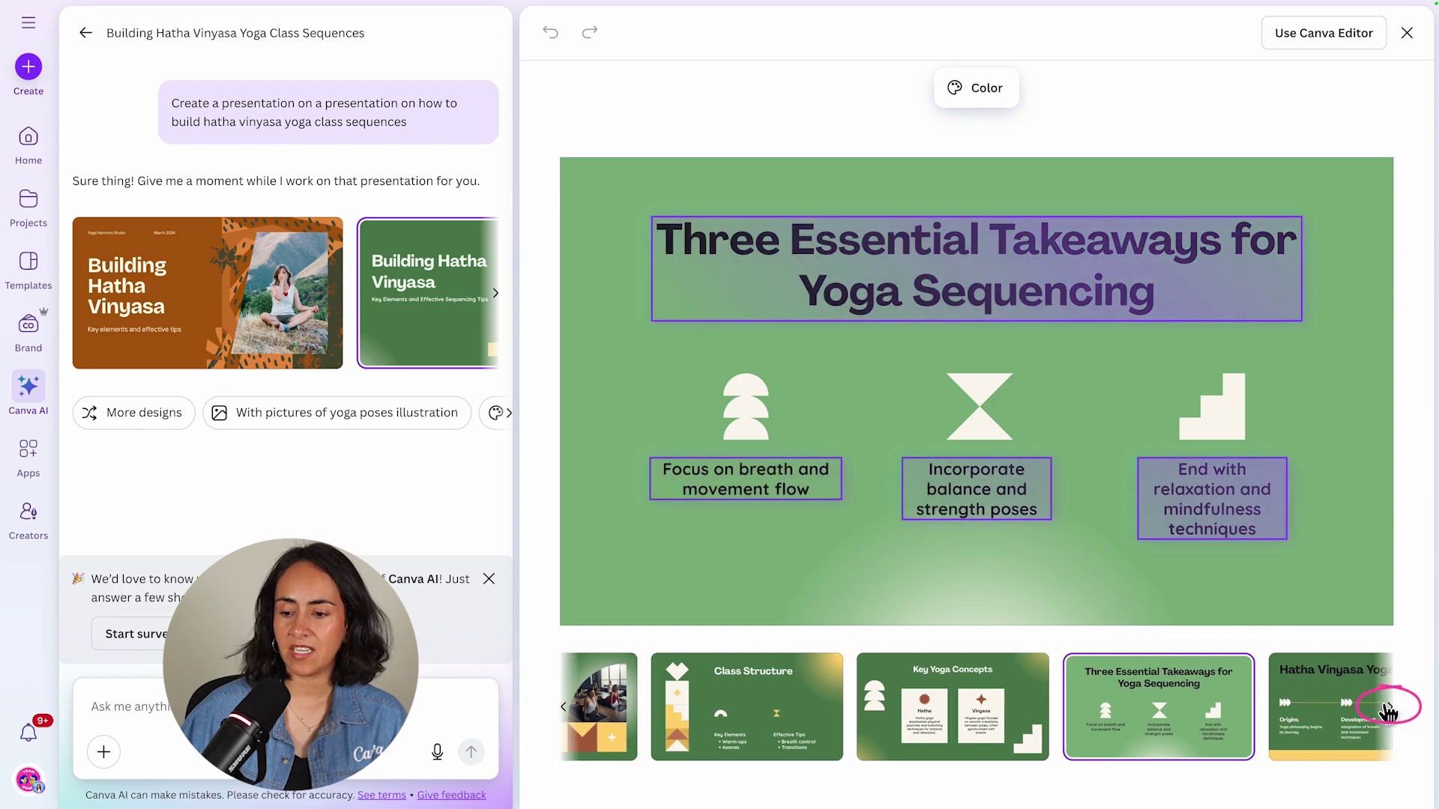
click(1091, 708)
click(1286, 699)
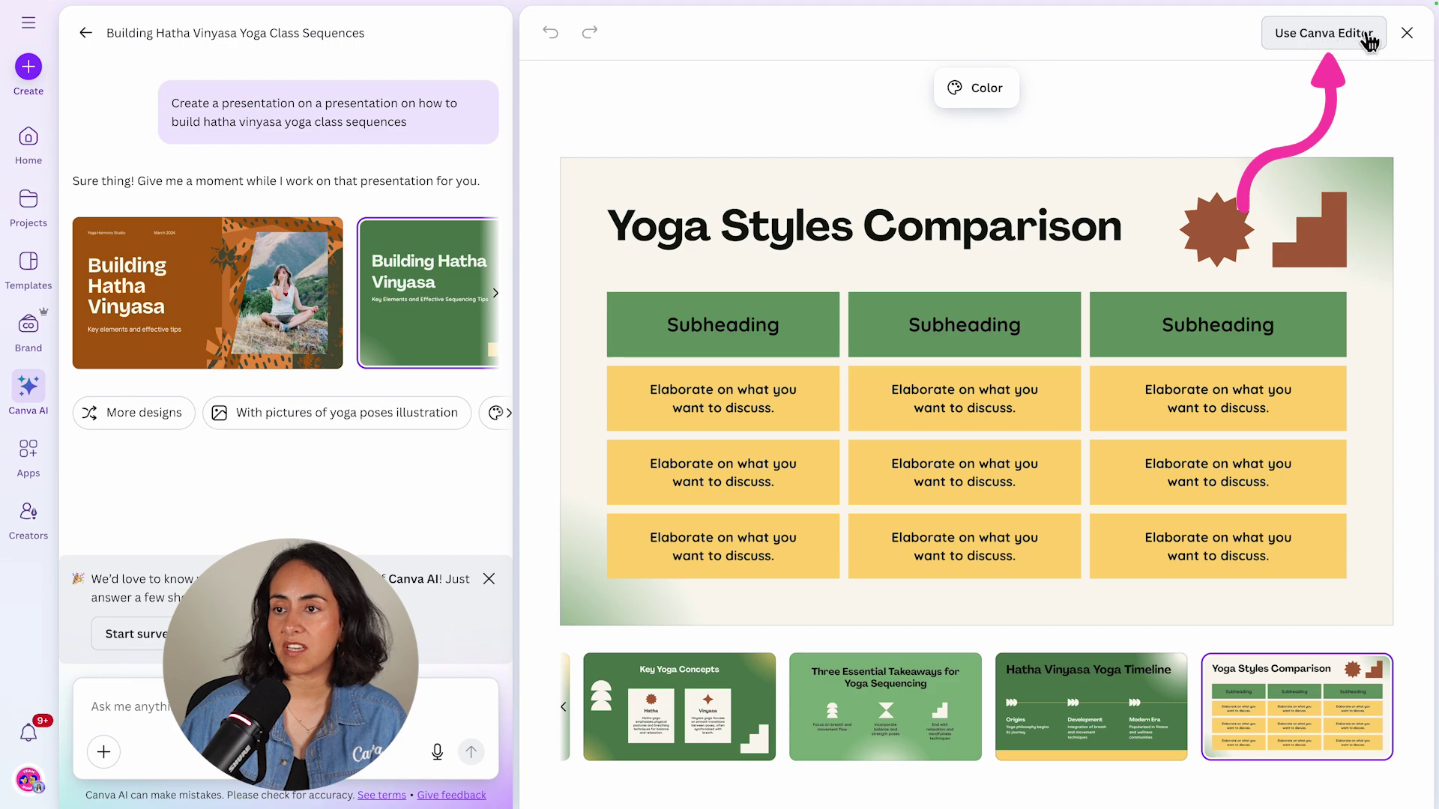
click(1407, 32)
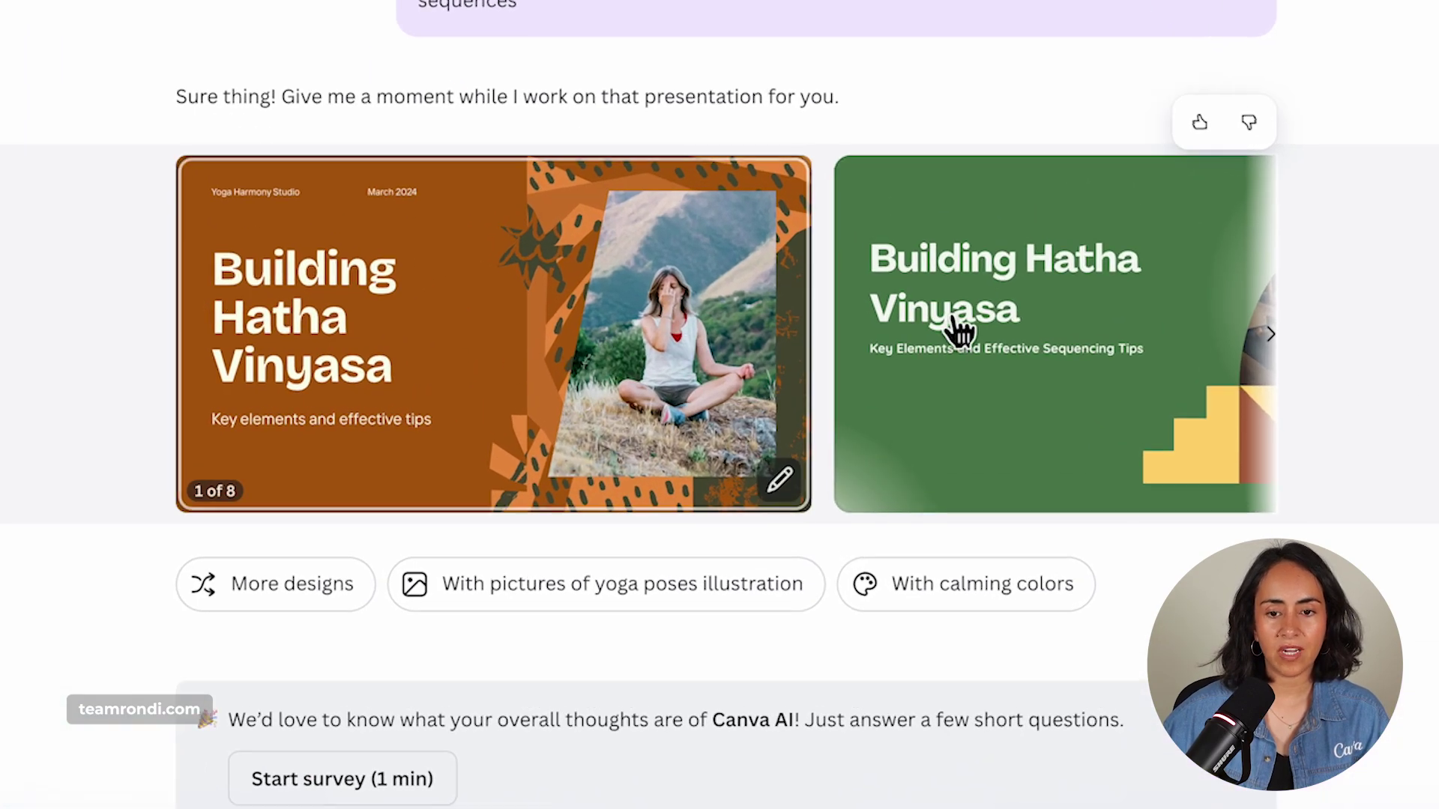
Request more designs, page to the brown meditation-photo one, then return to the start page
click(1272, 337)
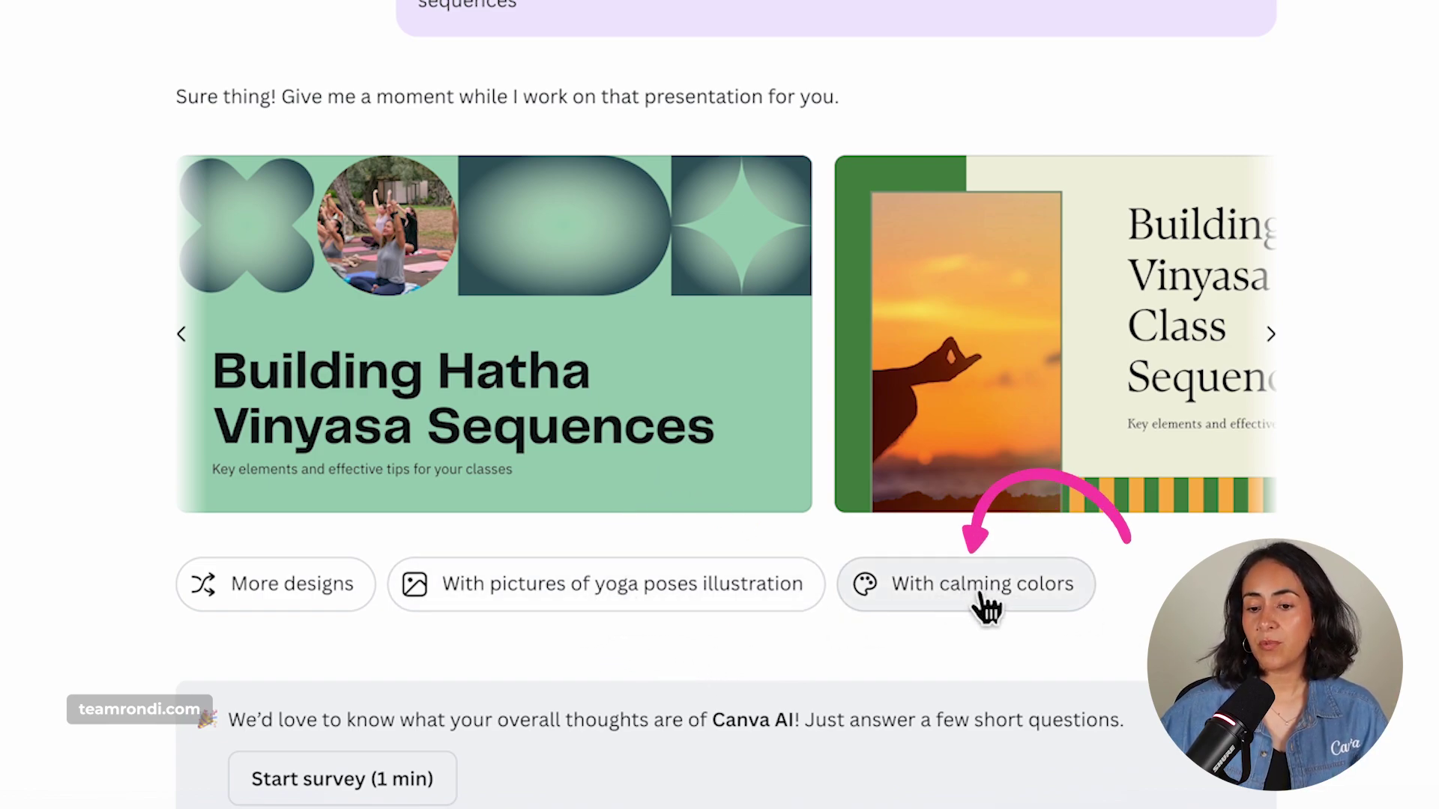
click(277, 597)
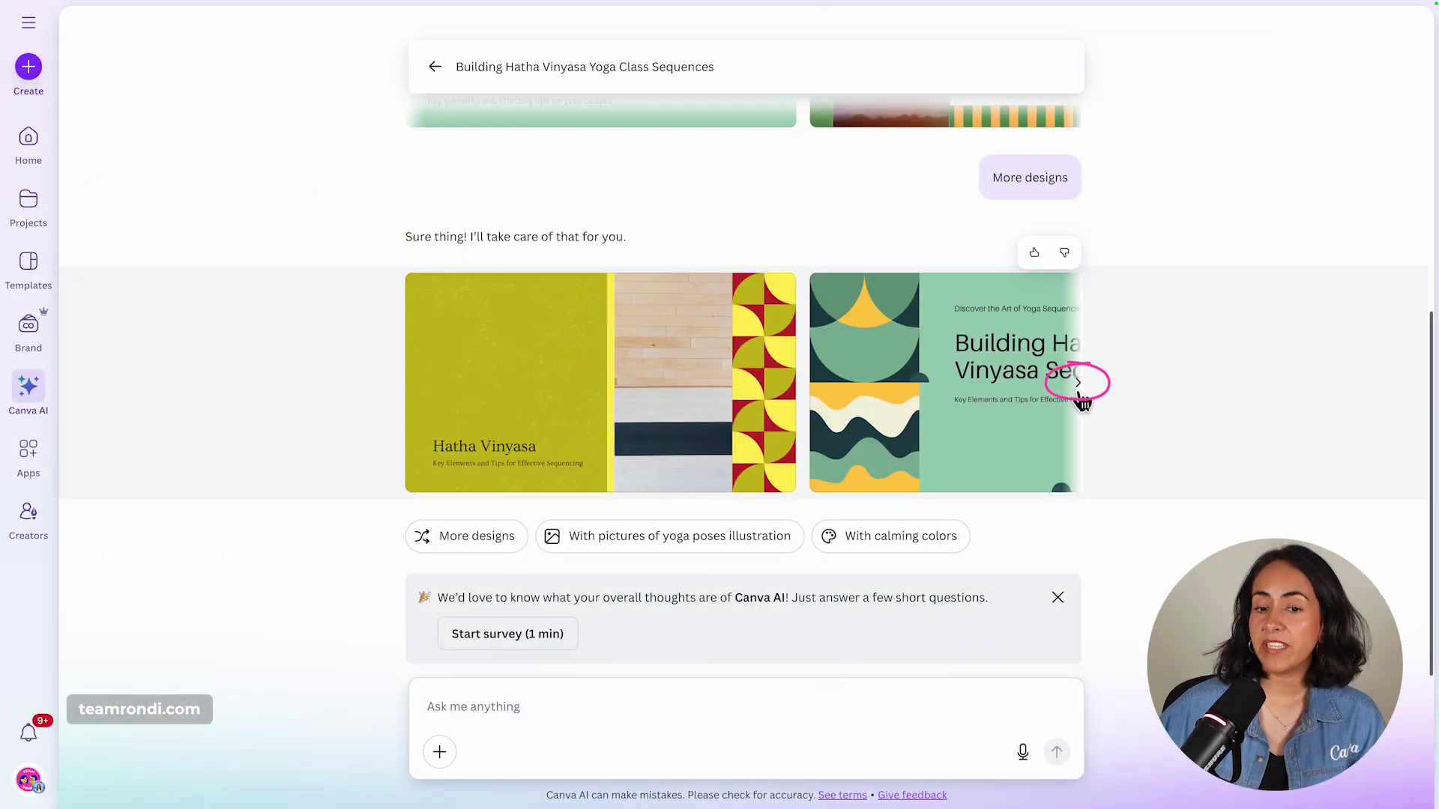
click(1080, 397)
click(1080, 397)
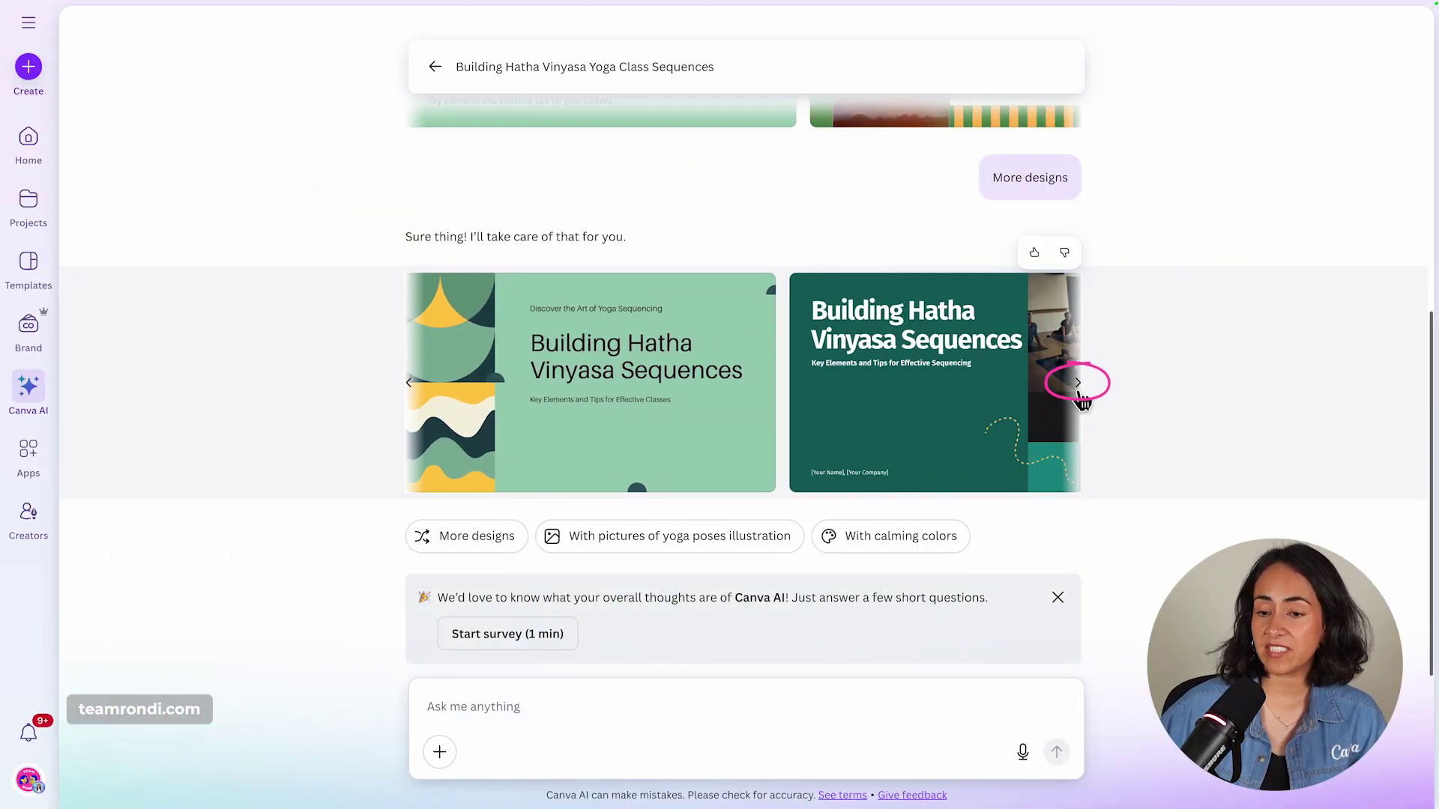
click(1080, 397)
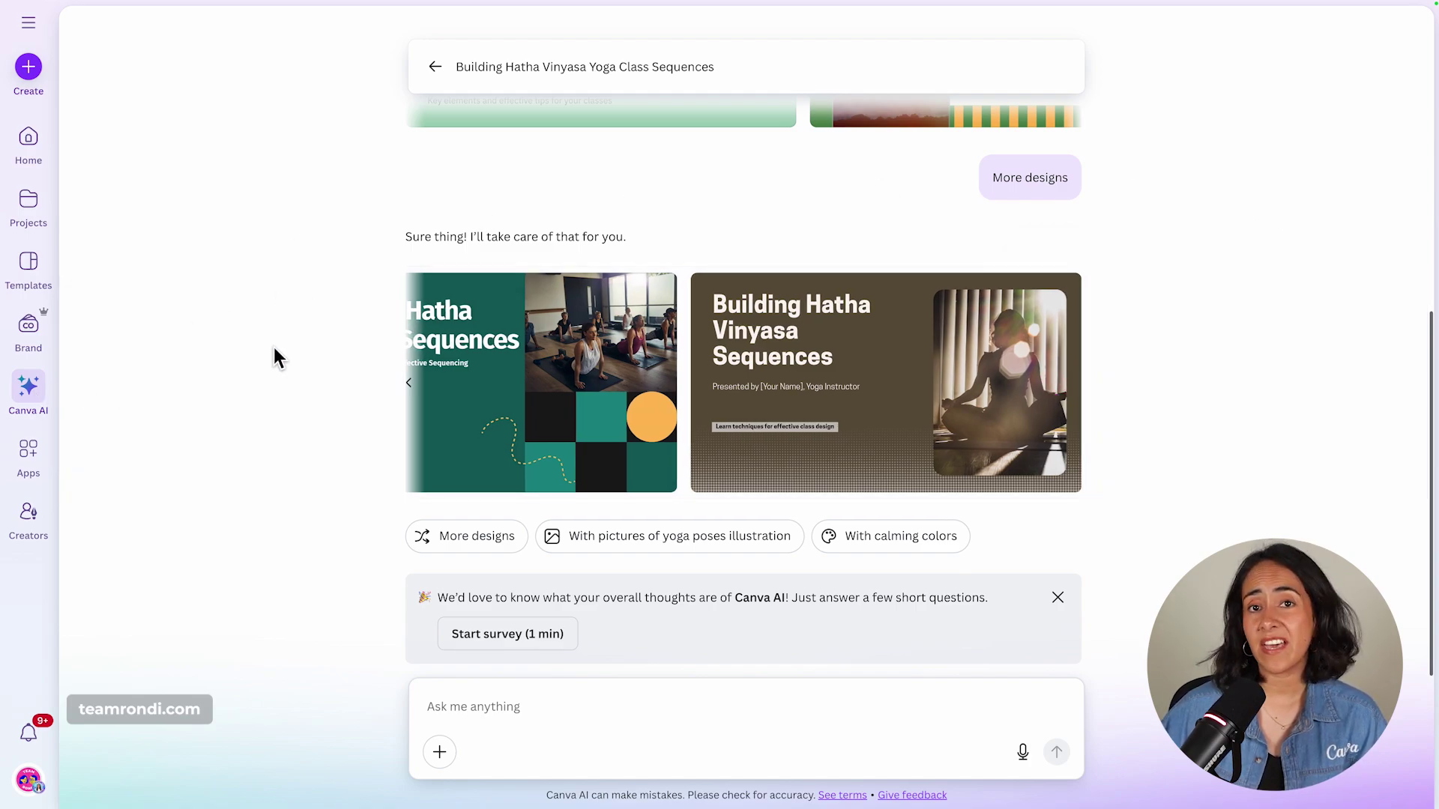
scroll(704, 263, up, 5)
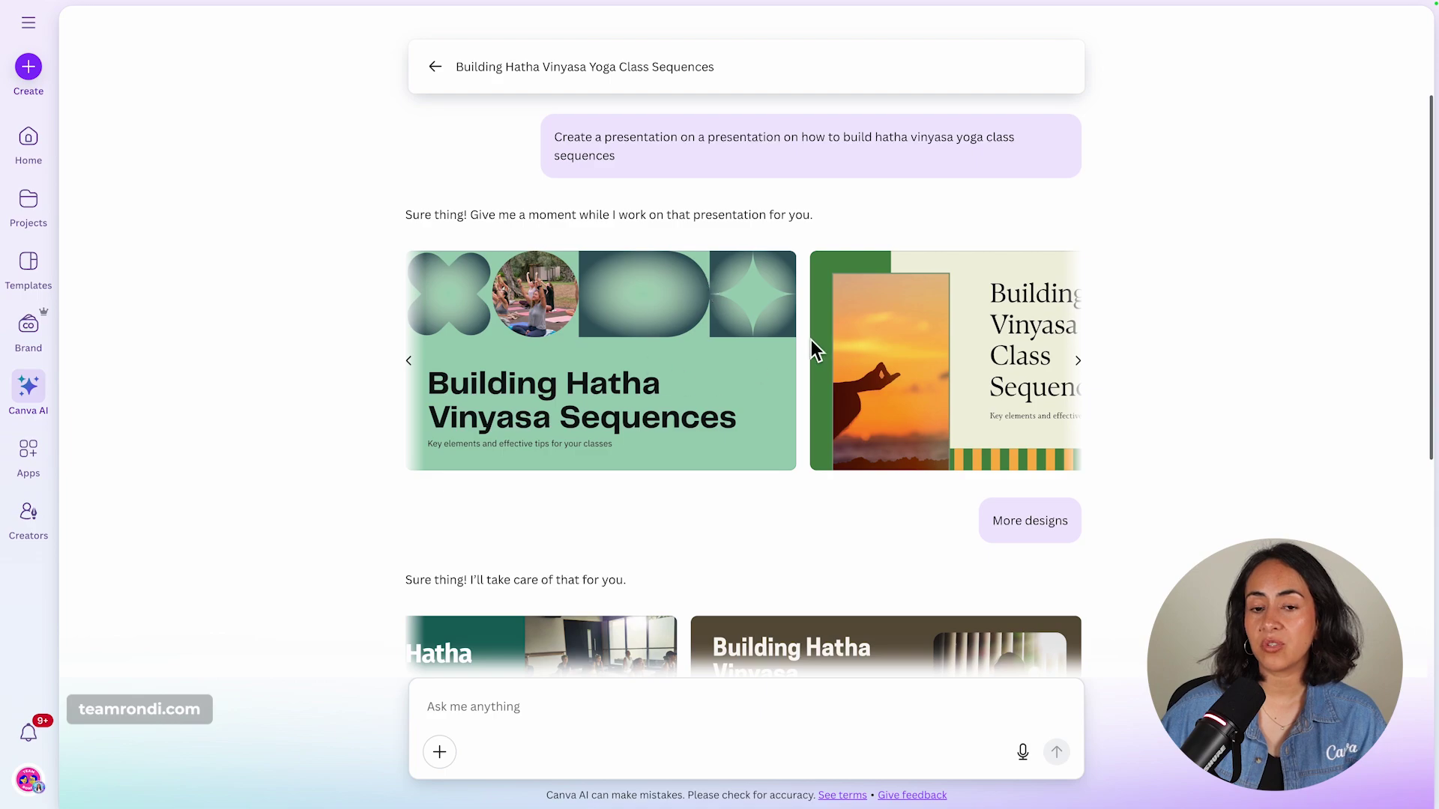
click(433, 66)
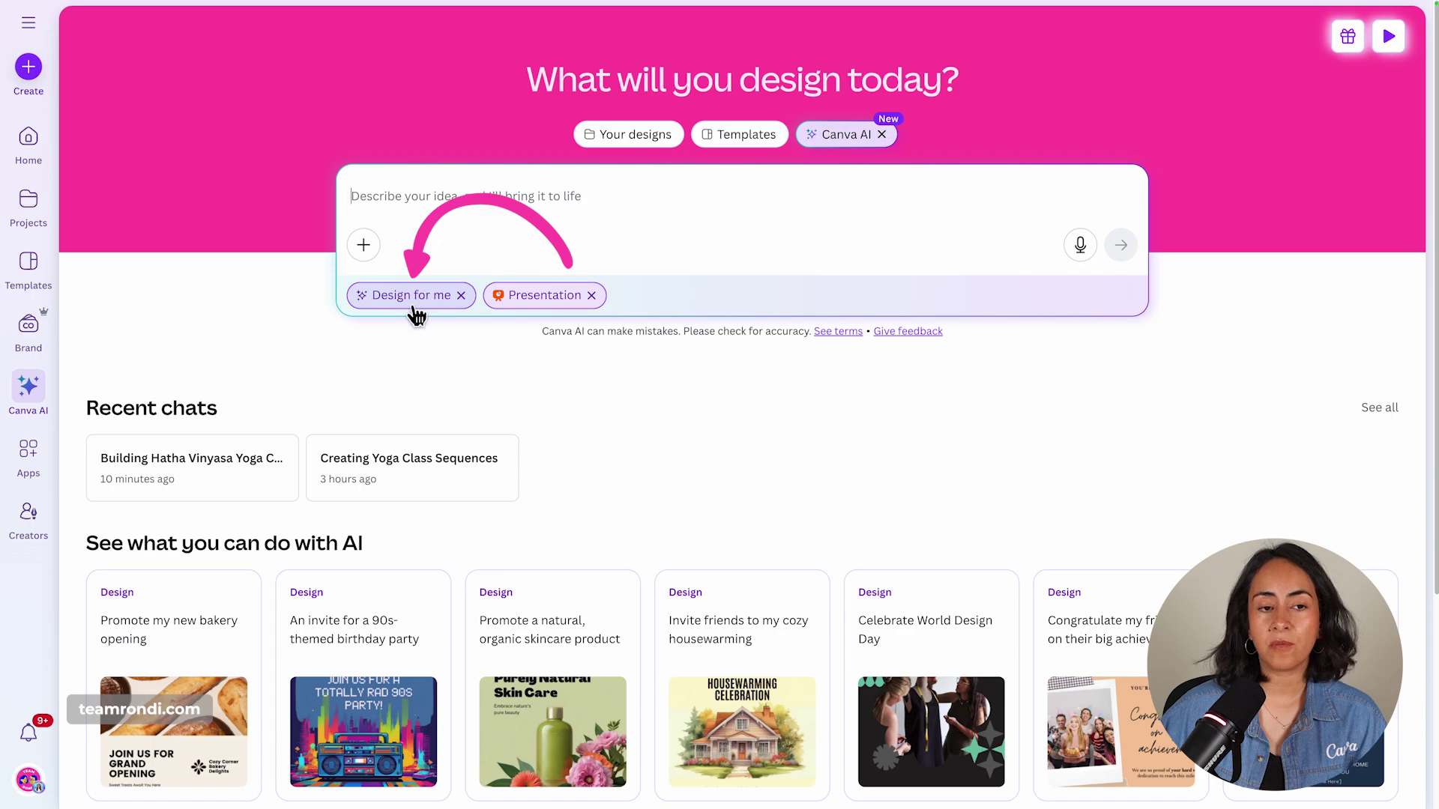
Reopen the Building Hatha Vinyasa chat from the chat history and browse its designs
click(30, 25)
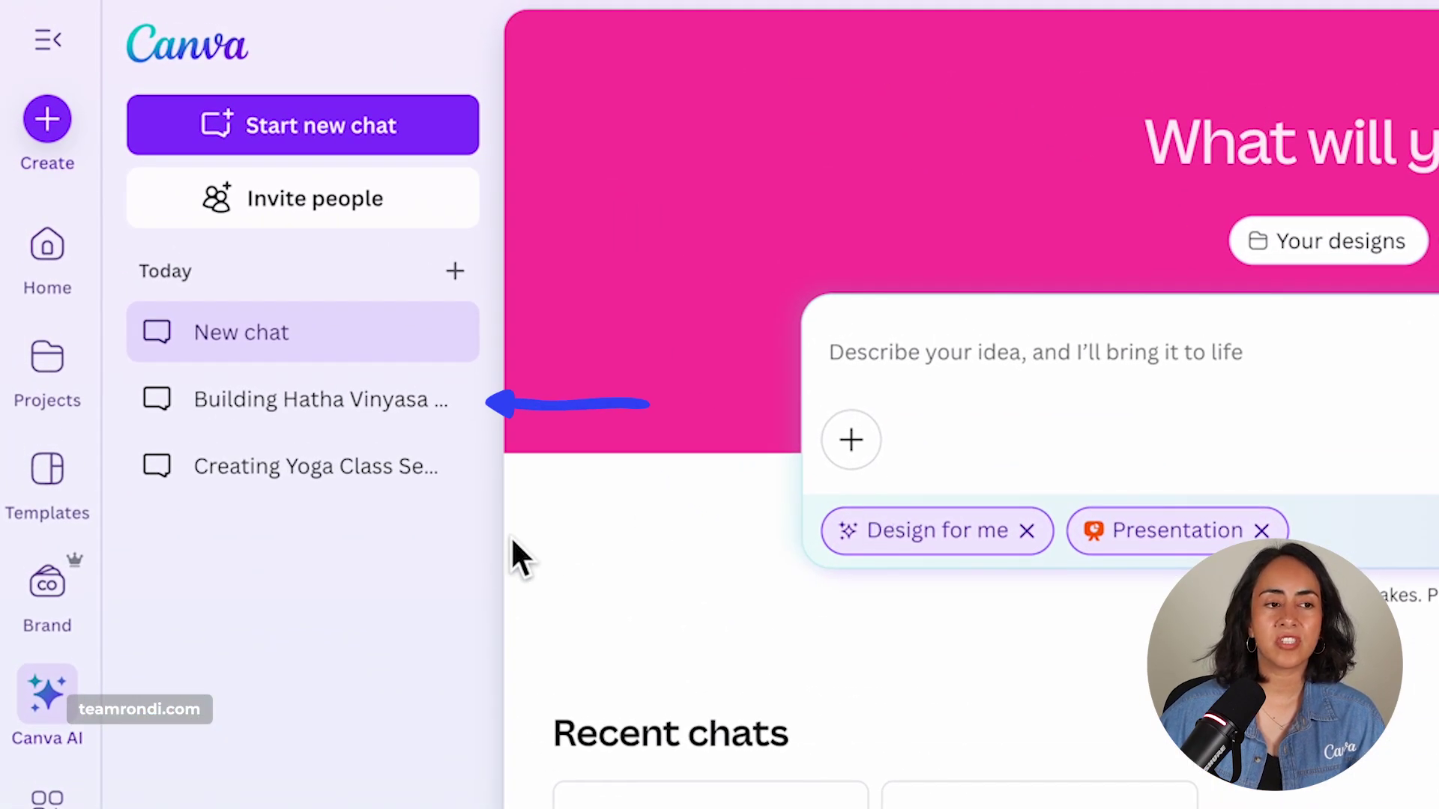
click(283, 404)
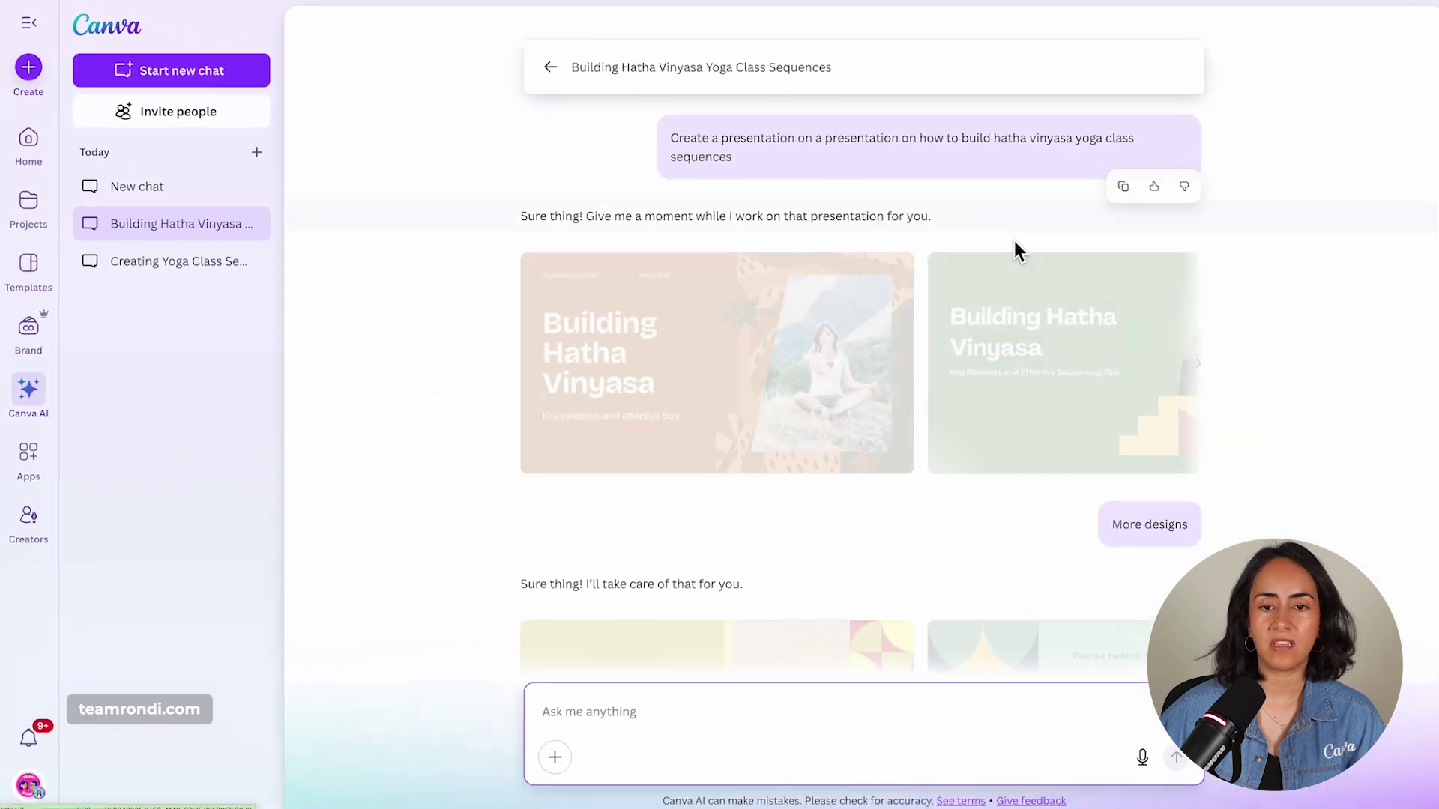
click(1189, 361)
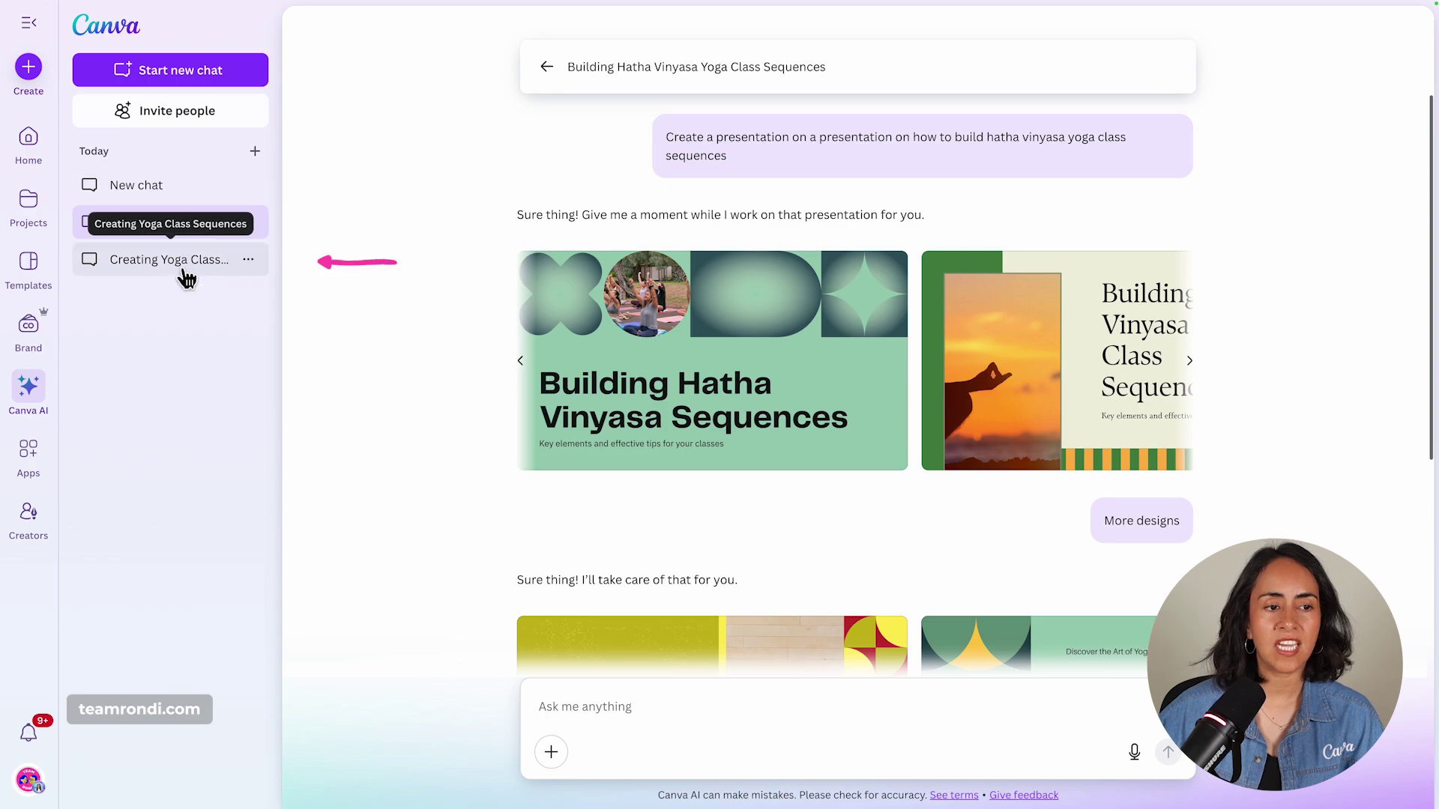
Open the Creating Yoga Class Sequences chat and page through its first and calming-colors designs
click(155, 270)
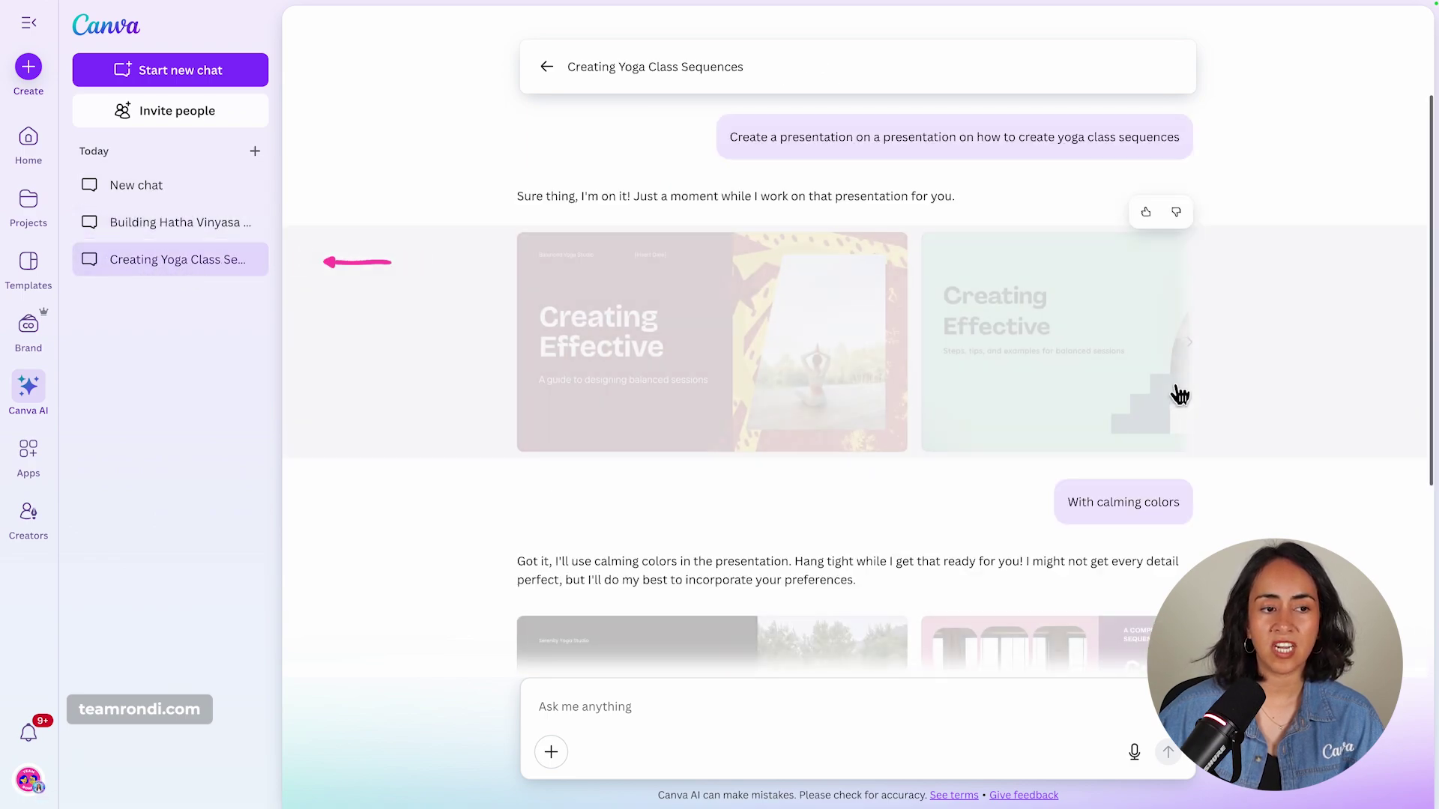
click(1191, 349)
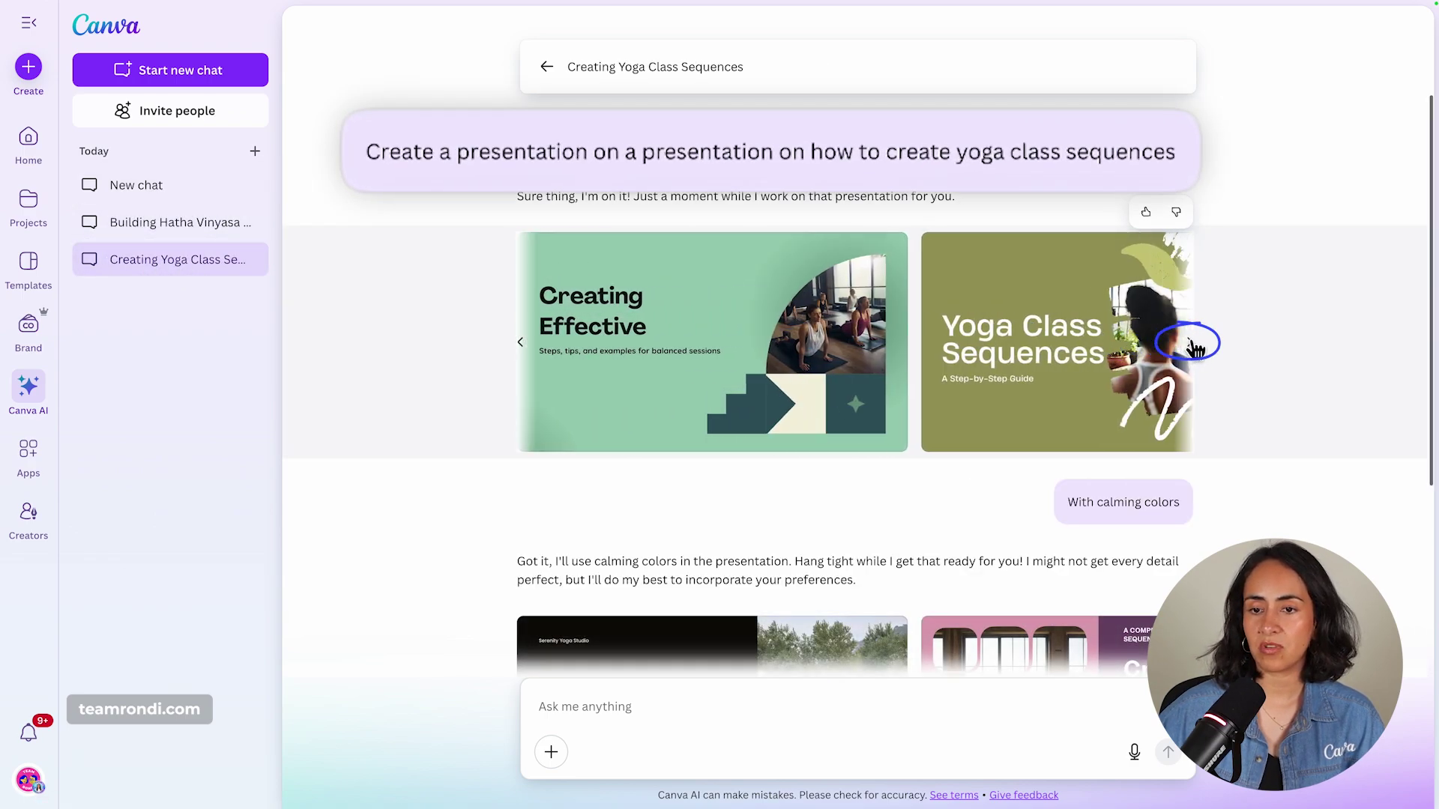
click(1194, 346)
scroll(1169, 375, down, 3)
click(1189, 472)
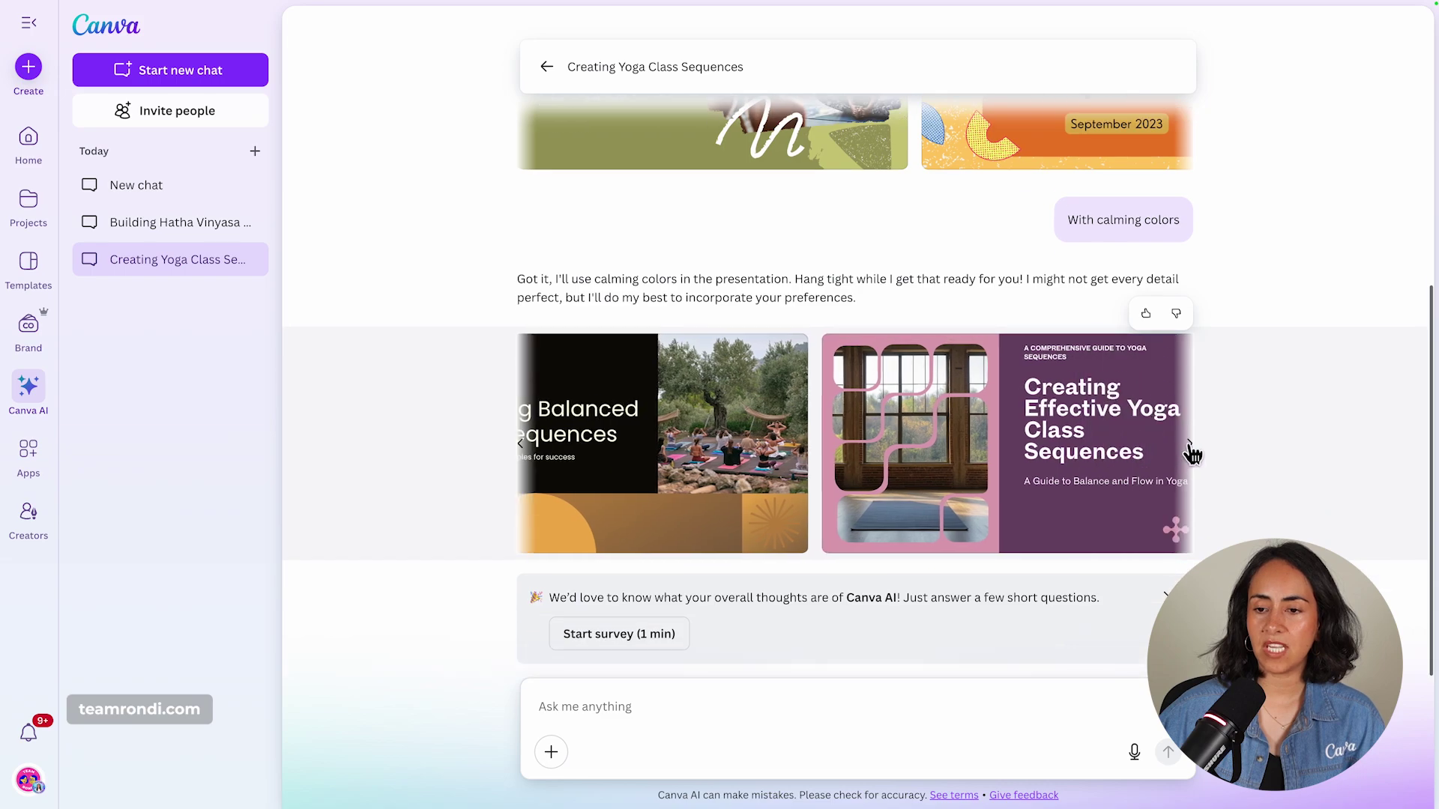
click(1190, 472)
click(1189, 472)
scroll(1154, 457, up, 3)
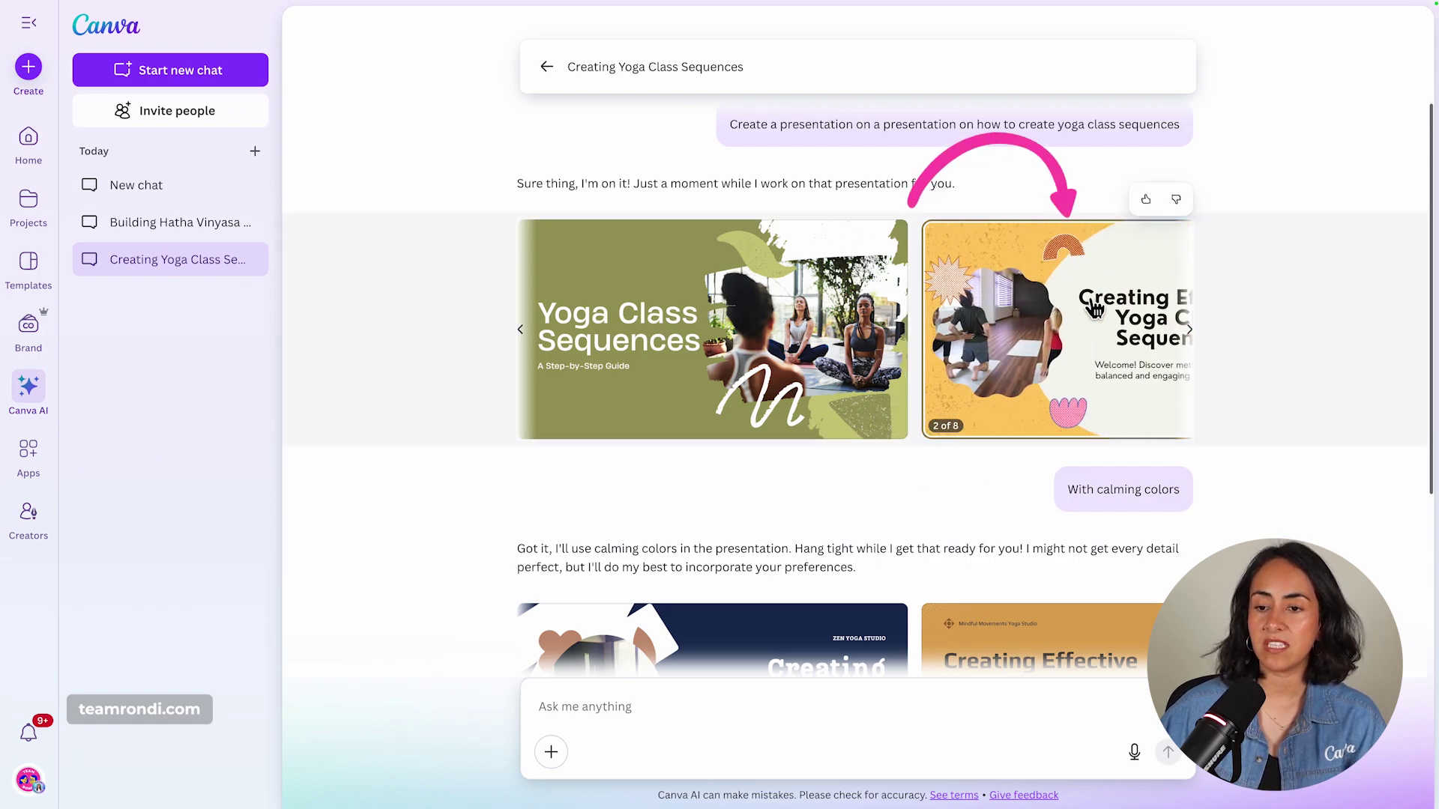
Change the orange title slide's date from September 2023 to September 2025
click(1105, 307)
click(1022, 529)
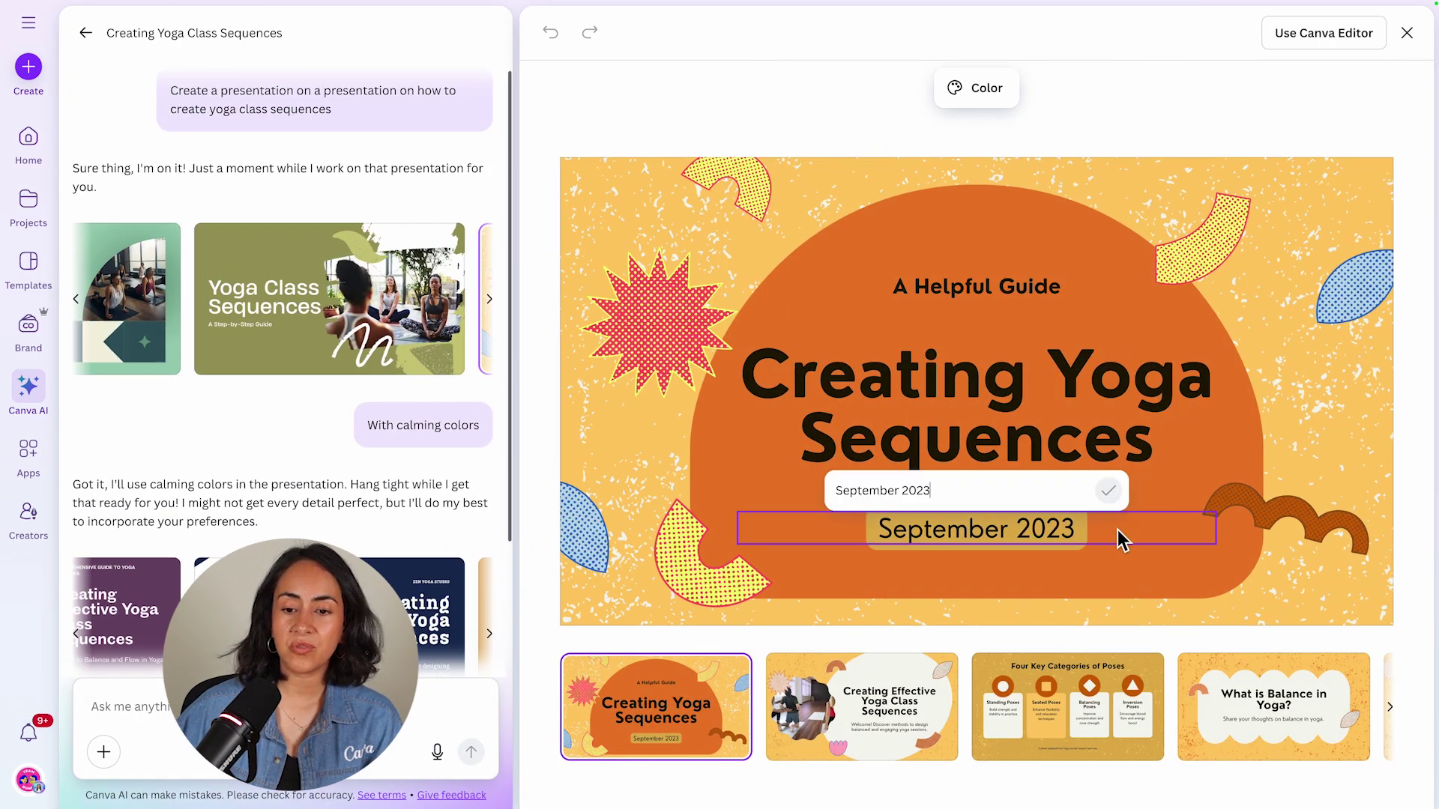
key(BackSpace)
text(5)
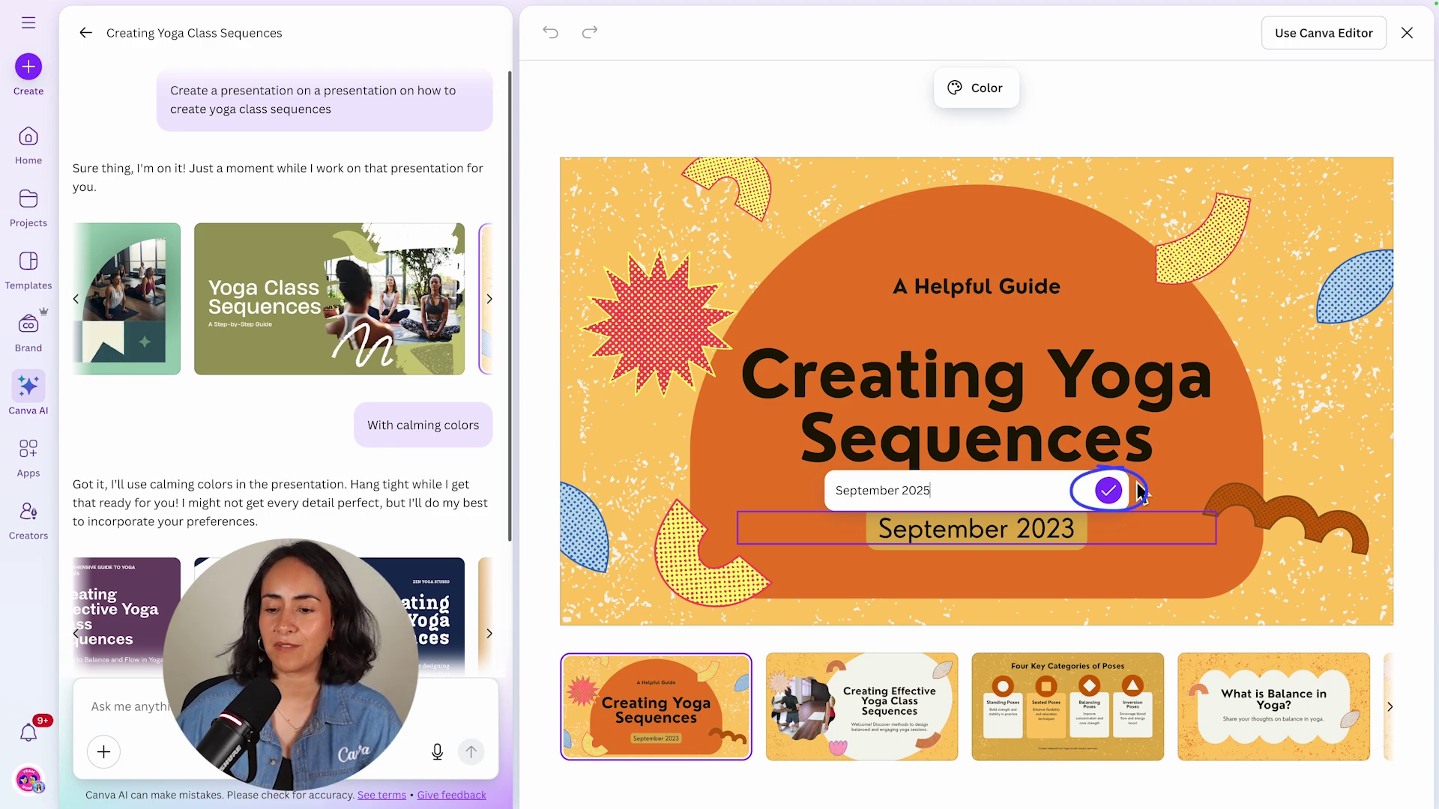
click(1113, 492)
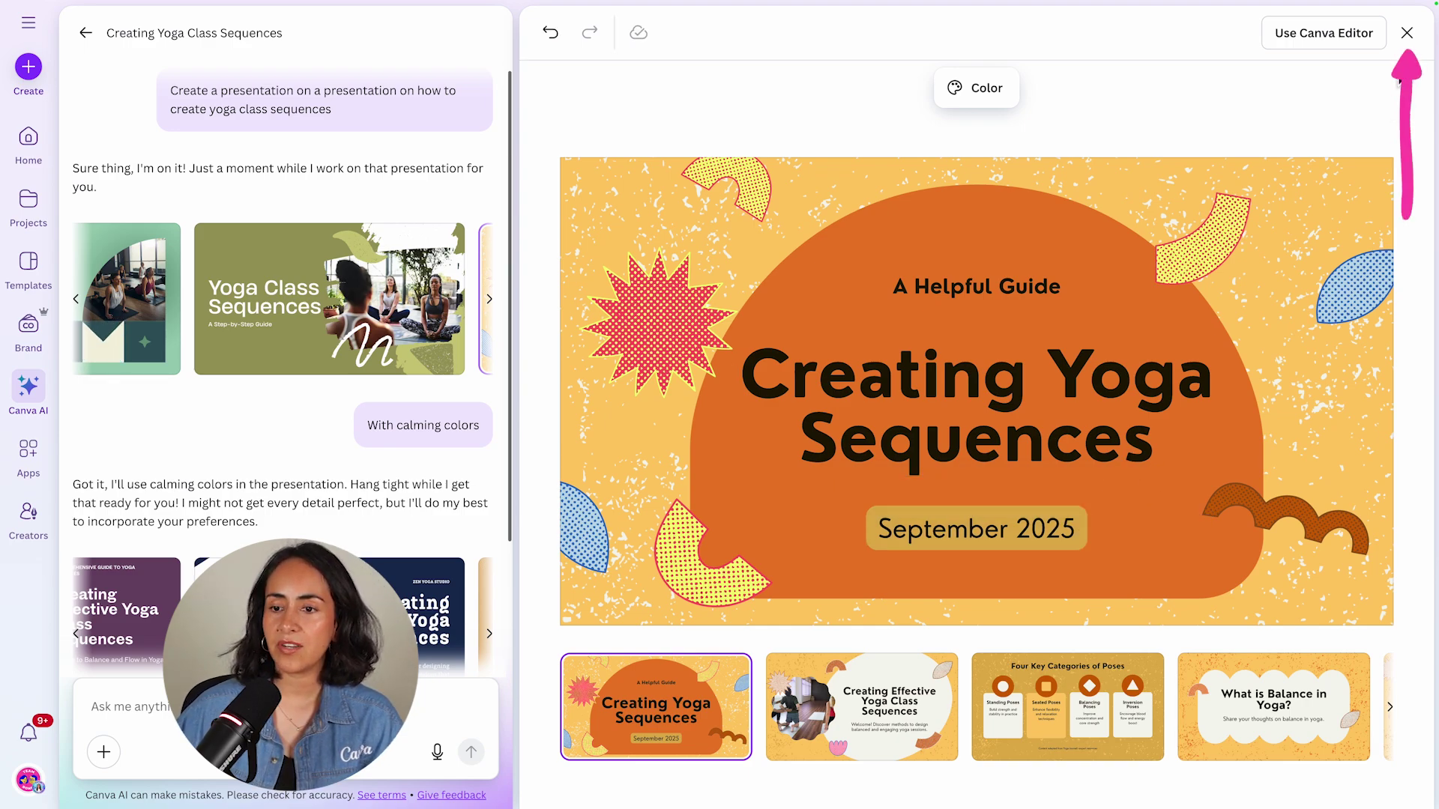
Close the preview and bring the orange Creating Yoga Sequences card fully into view
click(1408, 34)
click(1078, 330)
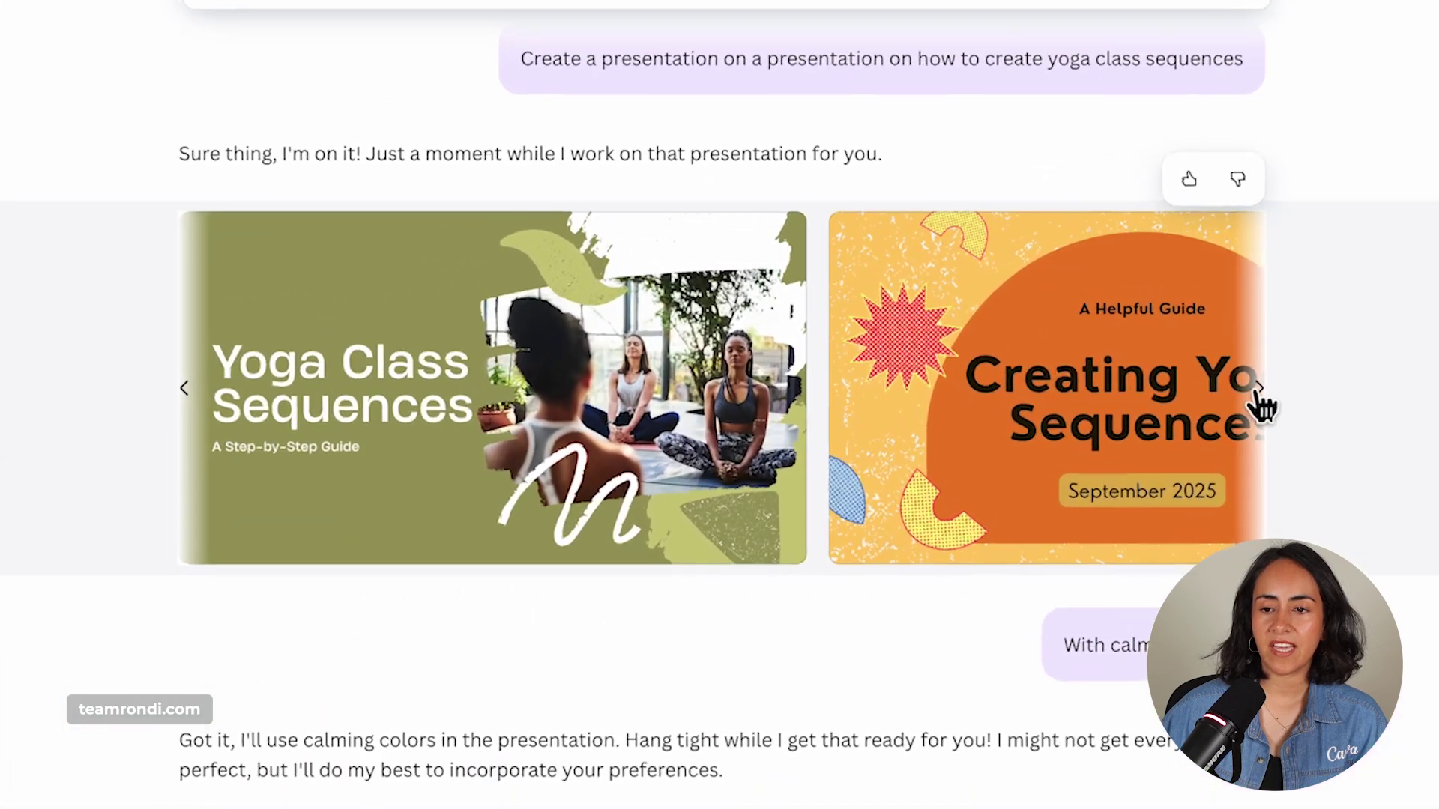
click(1260, 390)
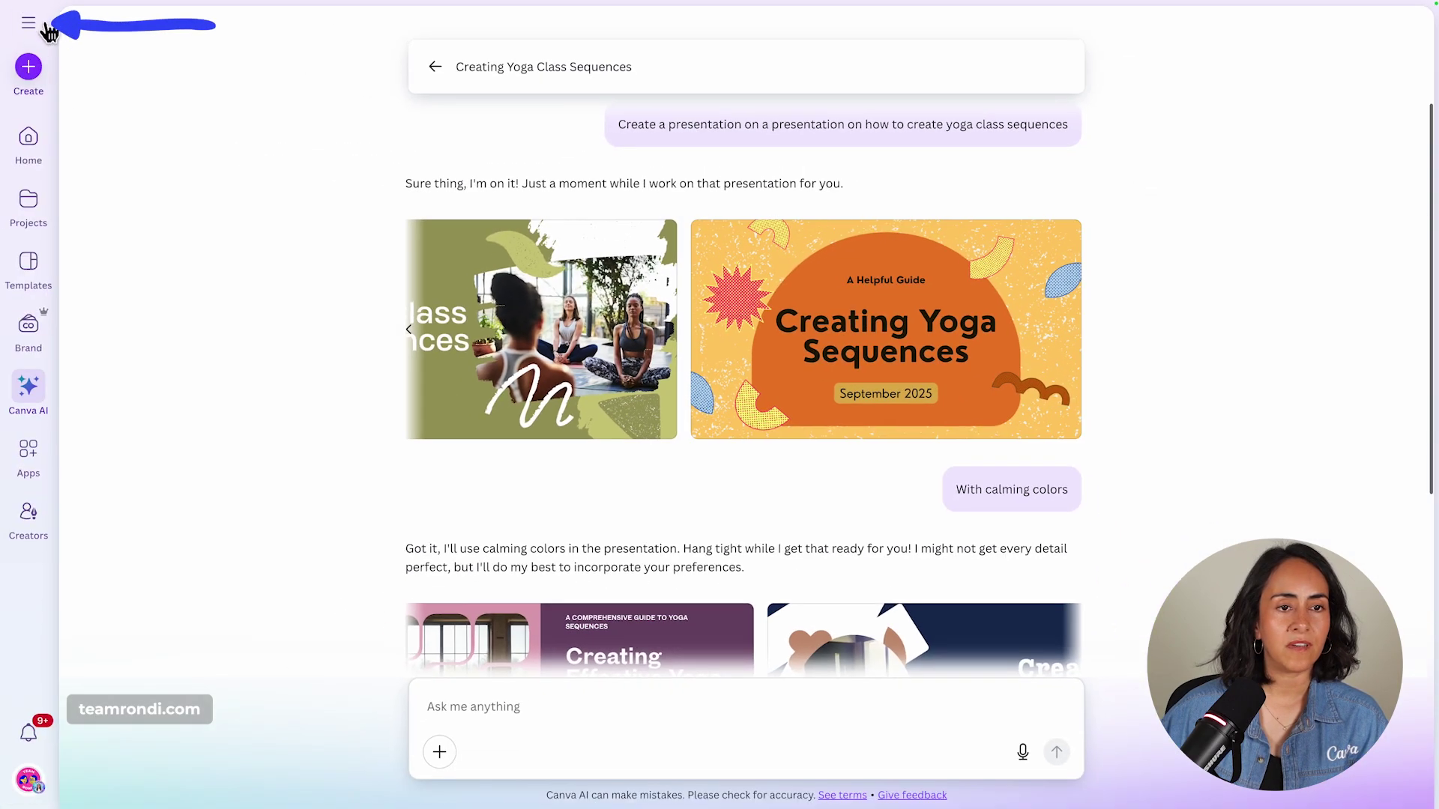
Switch to the Building Hatha Vinyasa chat, then back to Creating Yoga Class Sequences and browse its designs
click(27, 24)
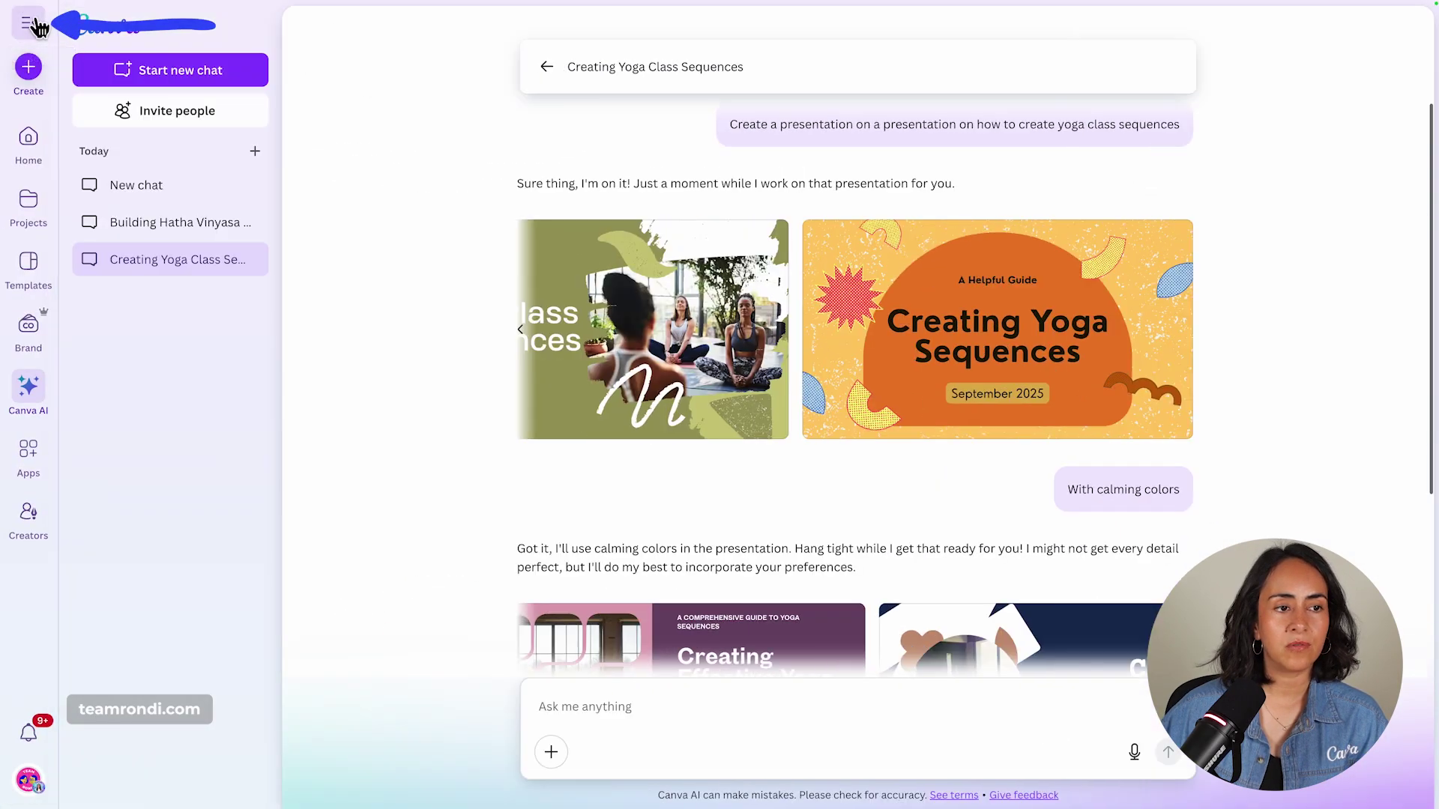
click(209, 222)
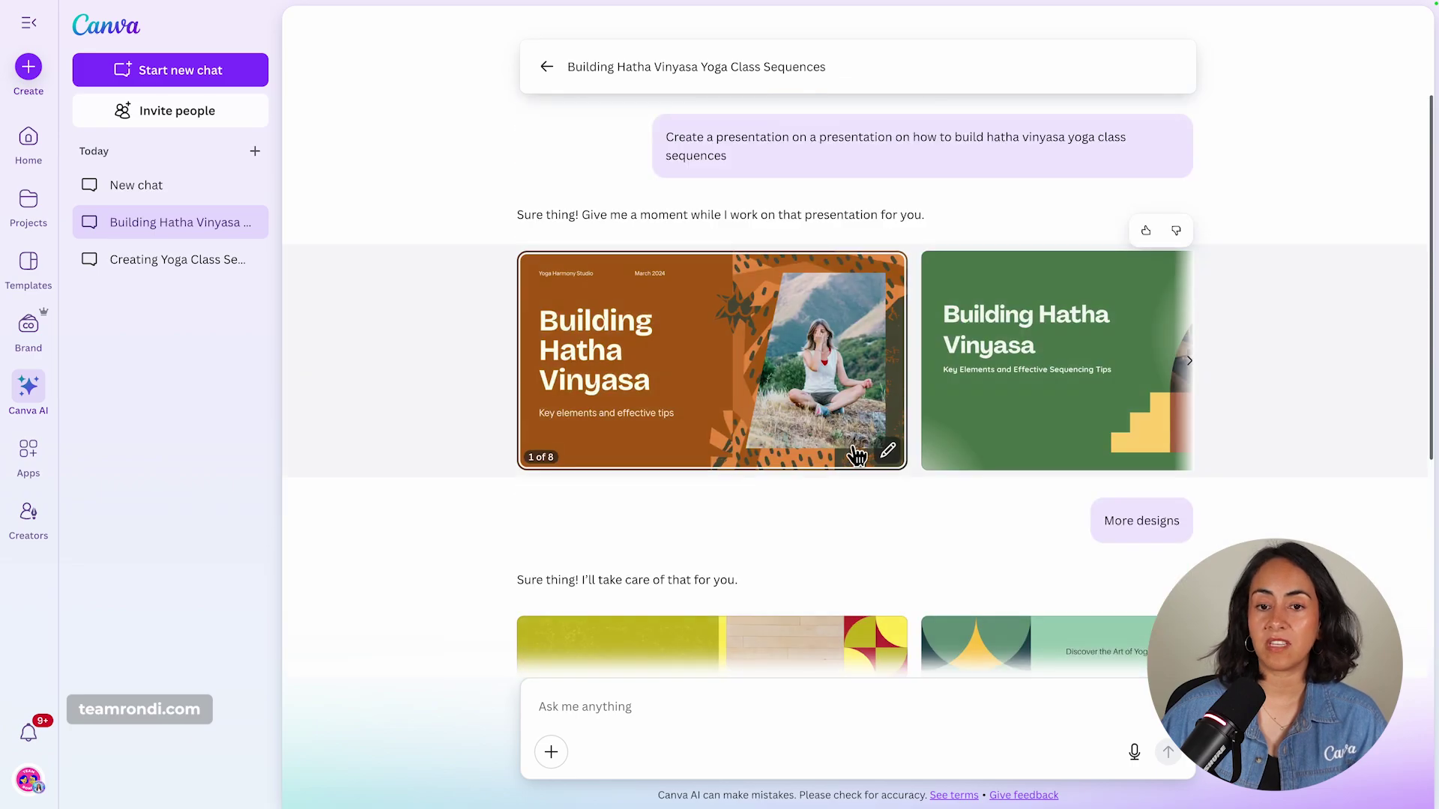
click(137, 264)
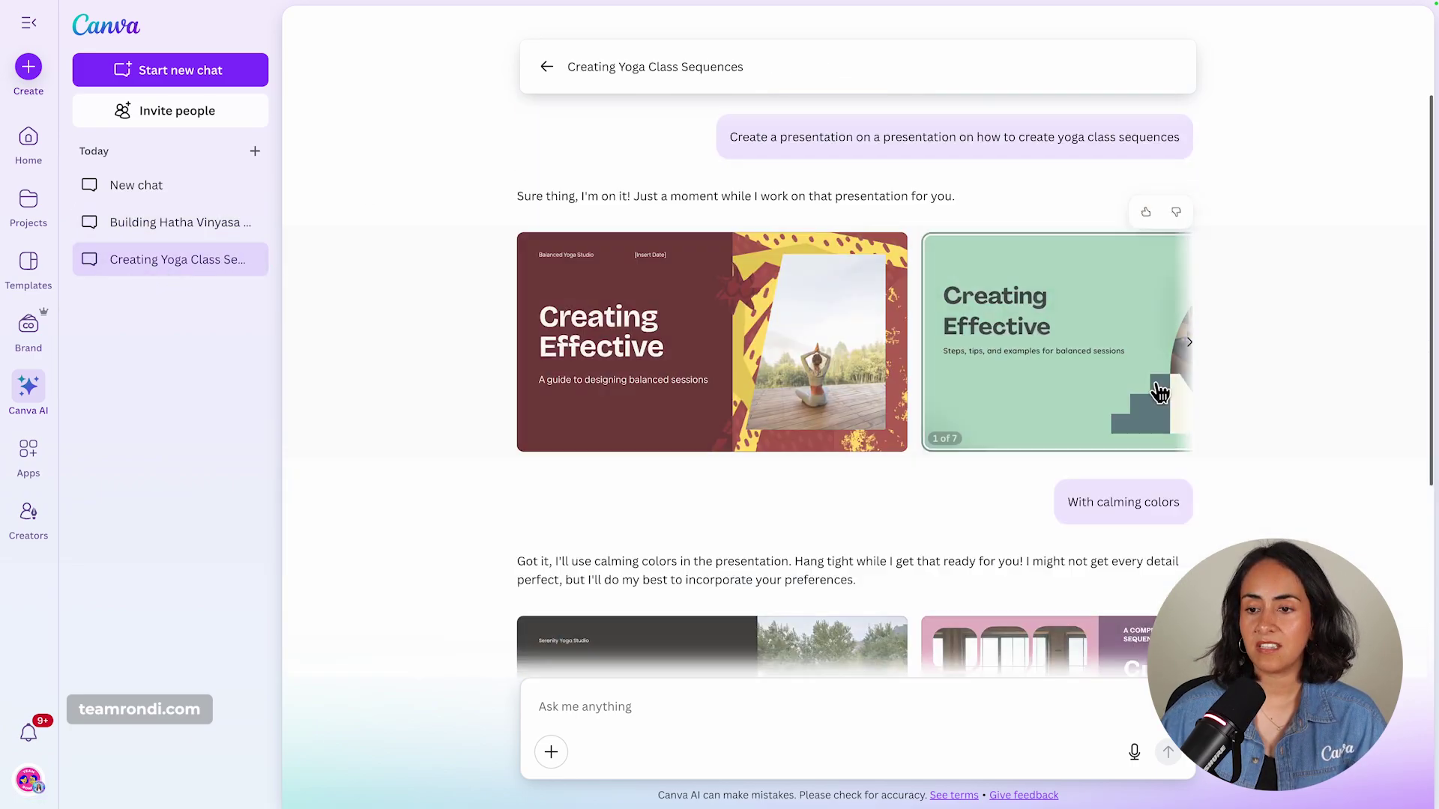
click(1189, 338)
click(1190, 339)
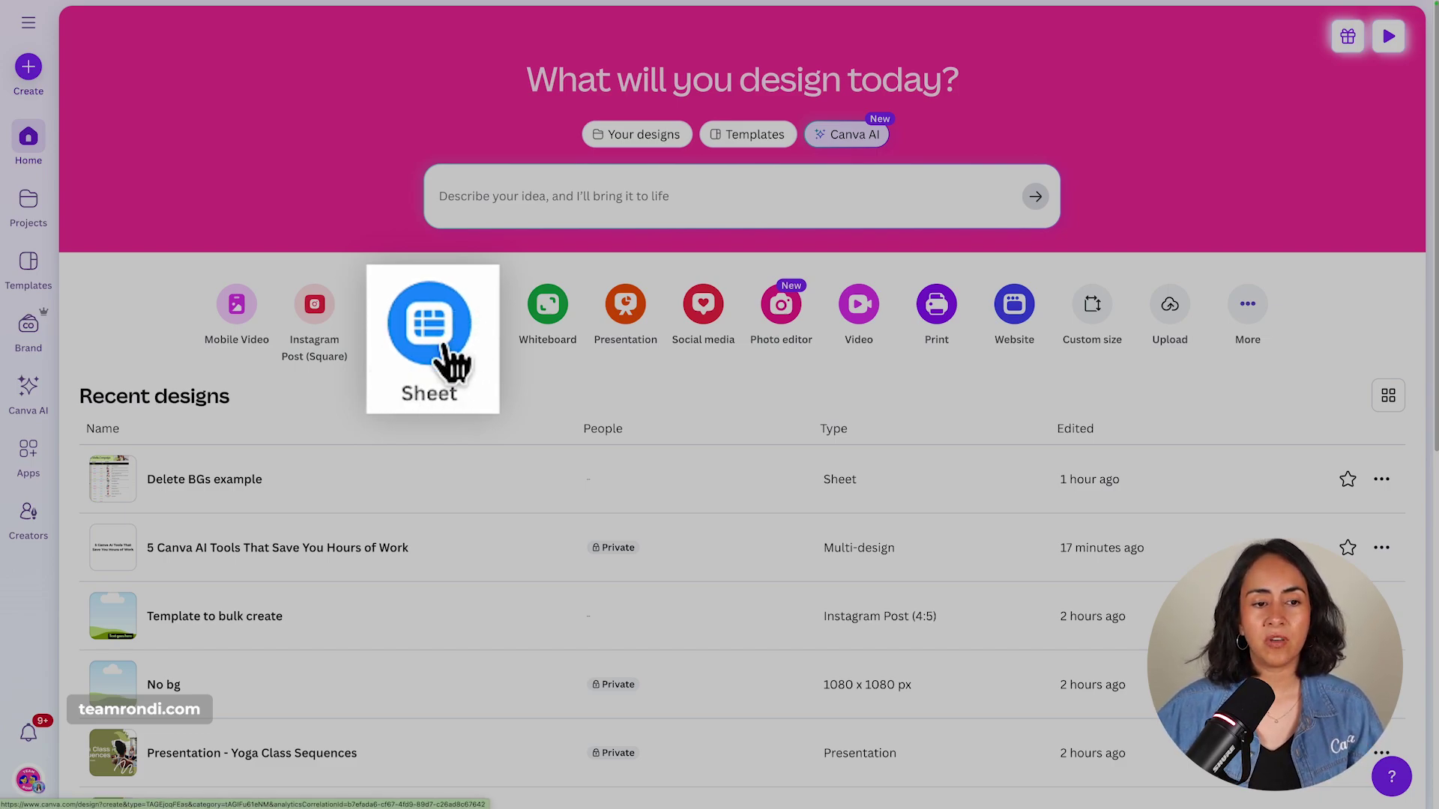
Create a blank Sheet and enter 'Product' in cell D1
click(443, 334)
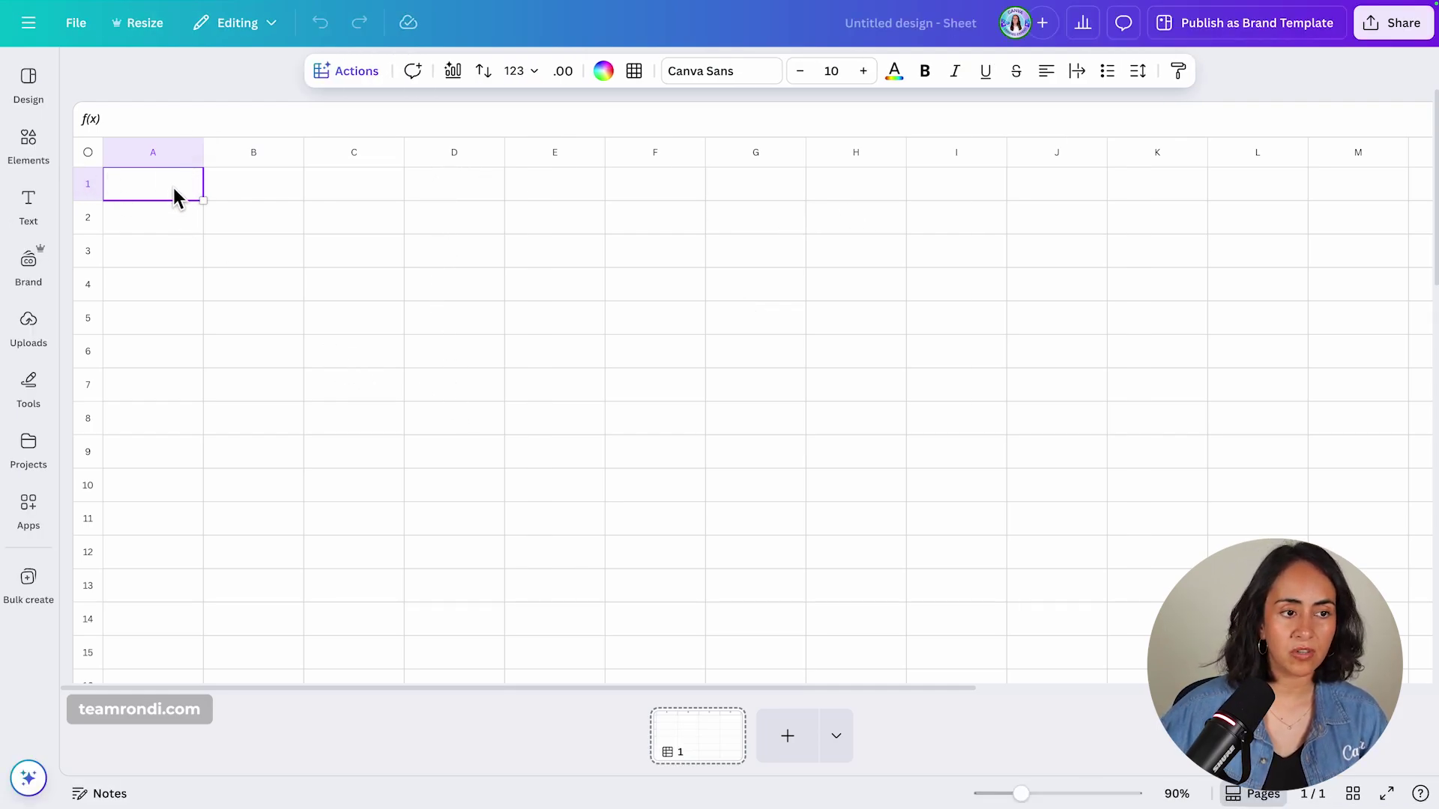
double_click(437, 197)
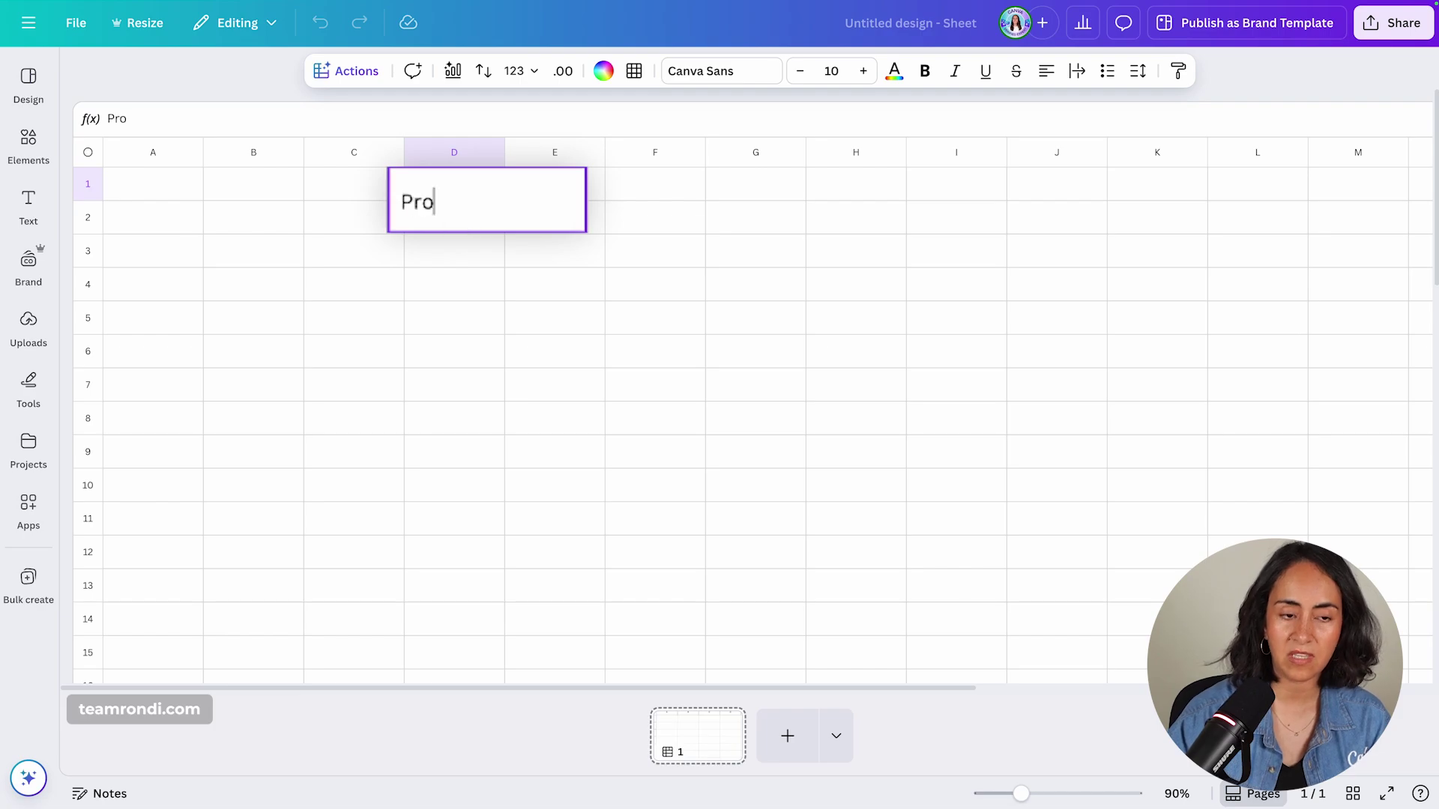
key(Return)
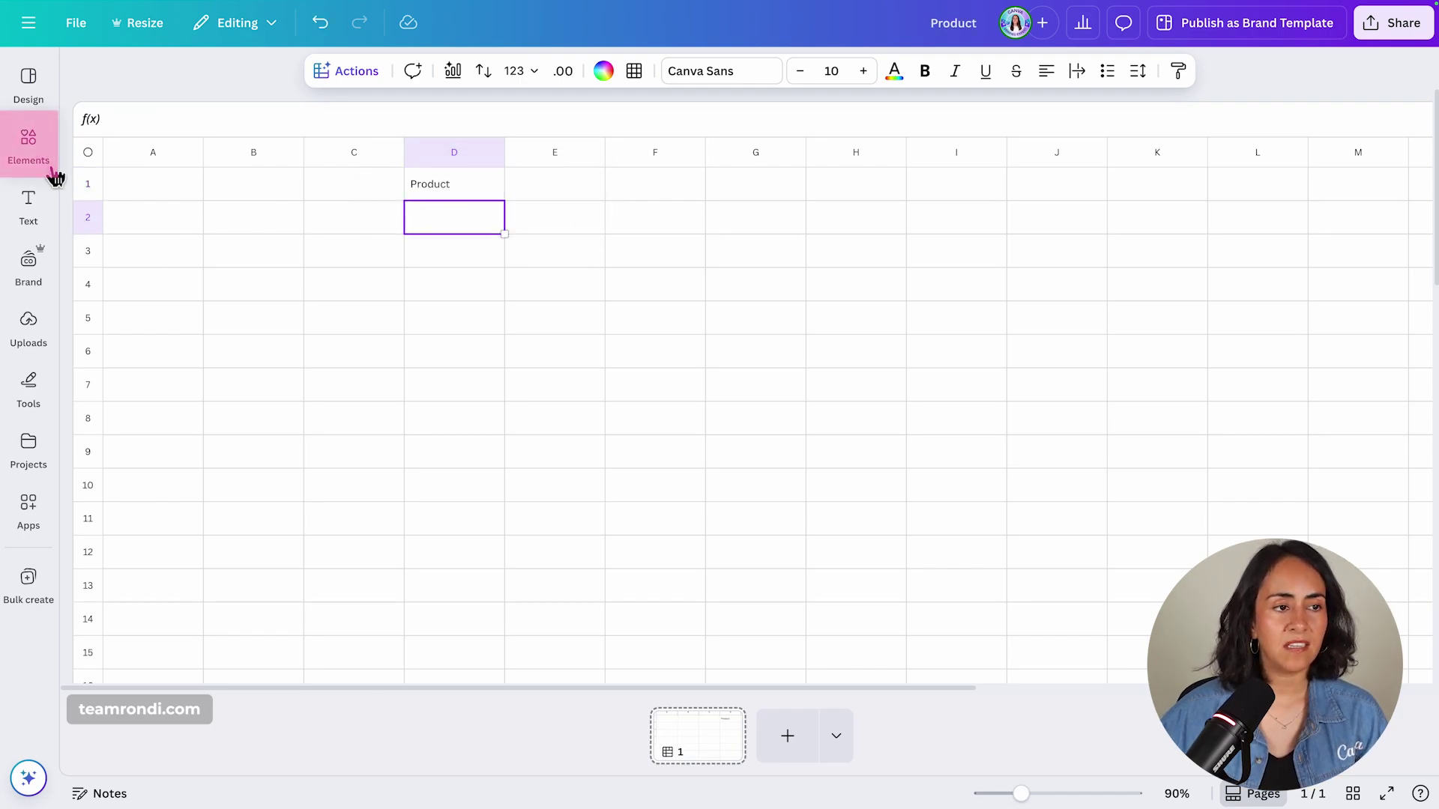
Search the Elements library for 'product'
click(30, 150)
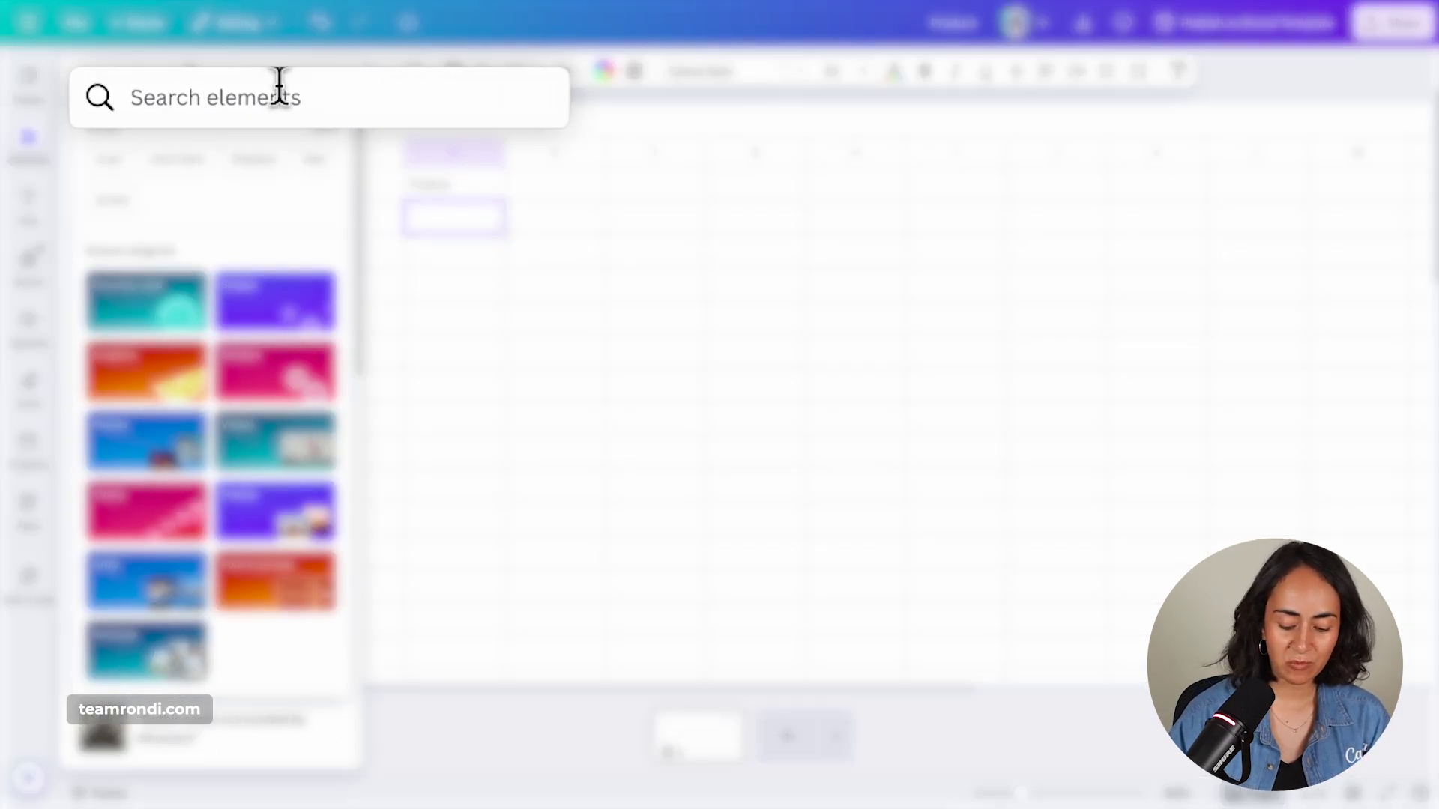
text(product)
key(Return)
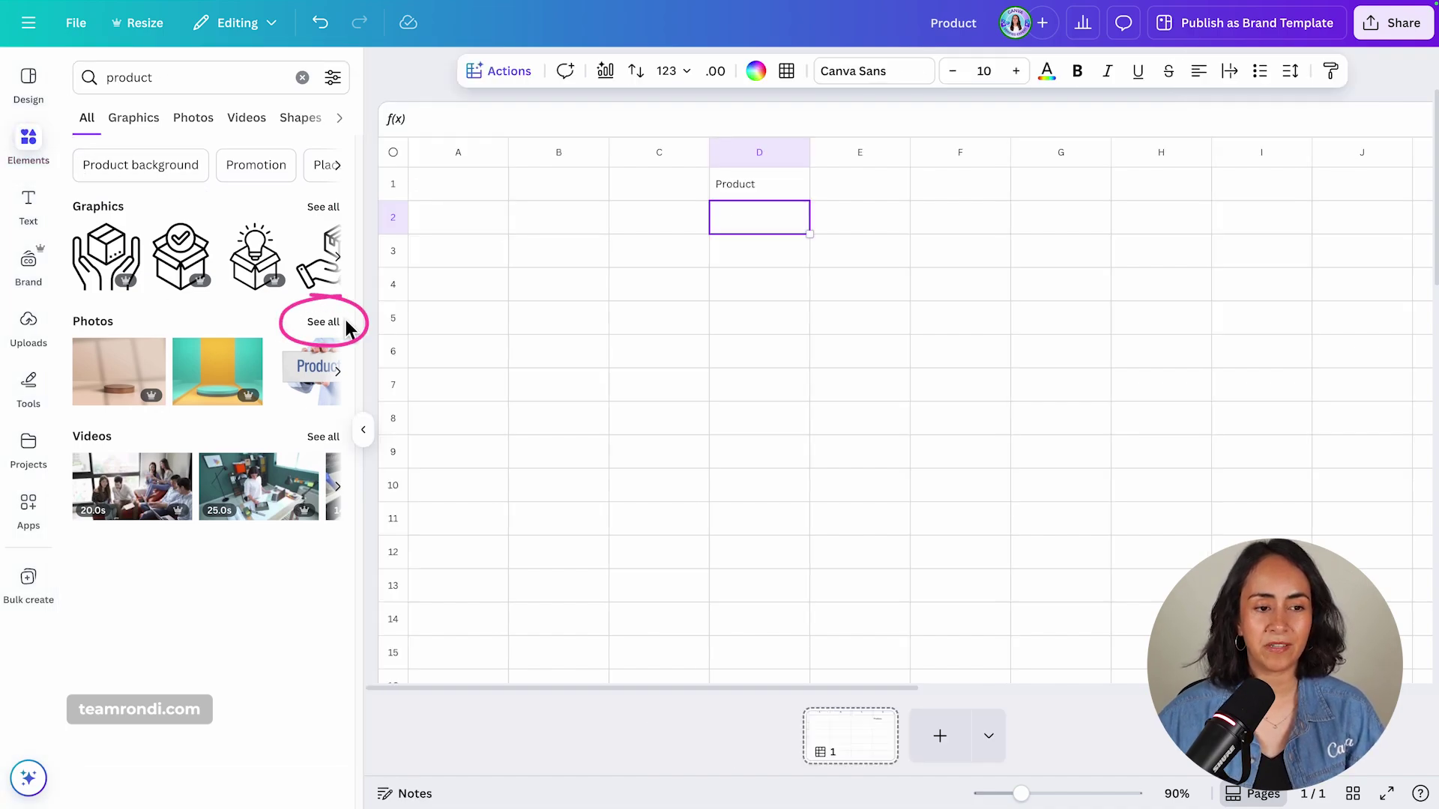
Place product photos into cells D2 and D3, checking details of the serum bottle photos
click(323, 322)
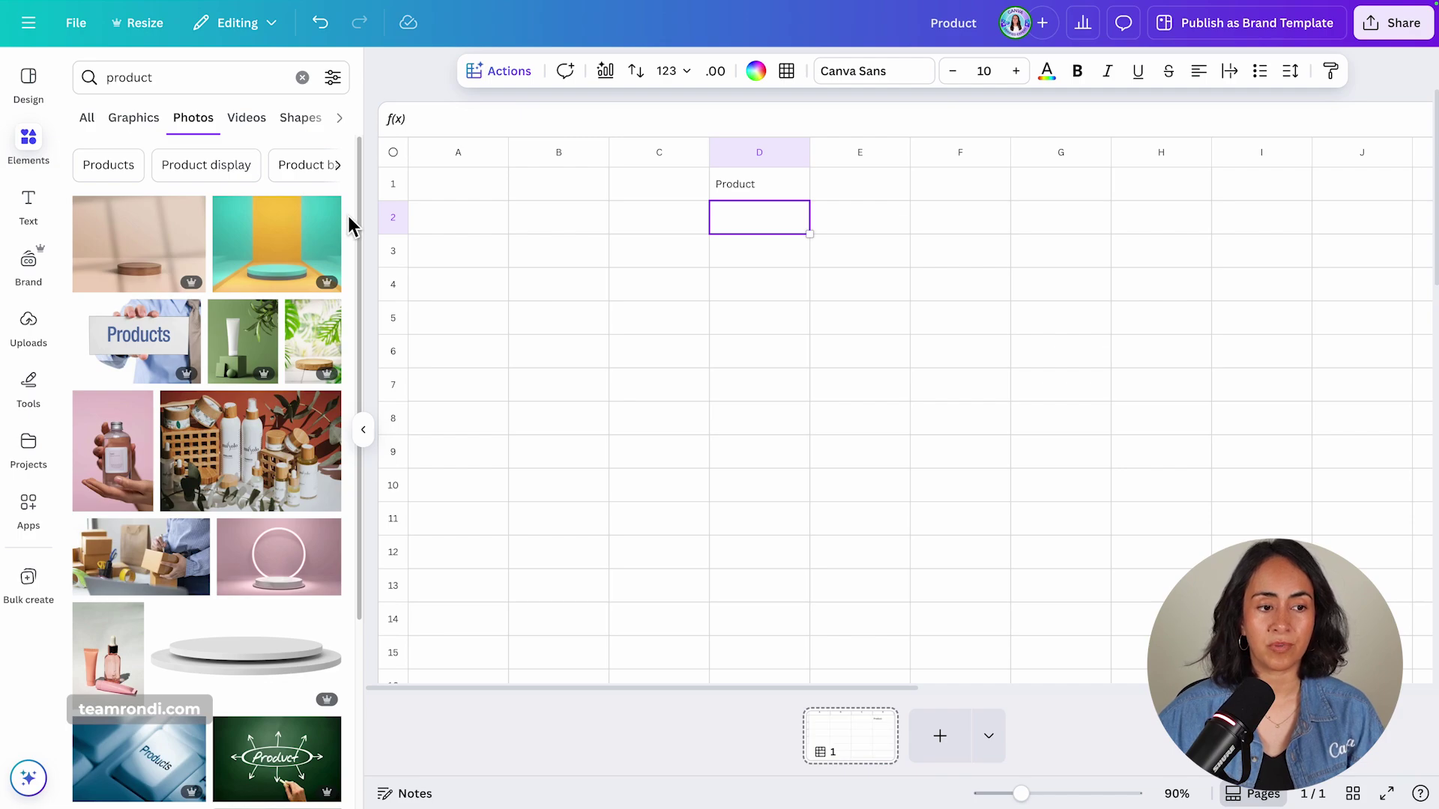
scroll(352, 219, down, 3)
drag(113, 277, 781, 235)
drag(108, 480, 758, 252)
click(139, 231)
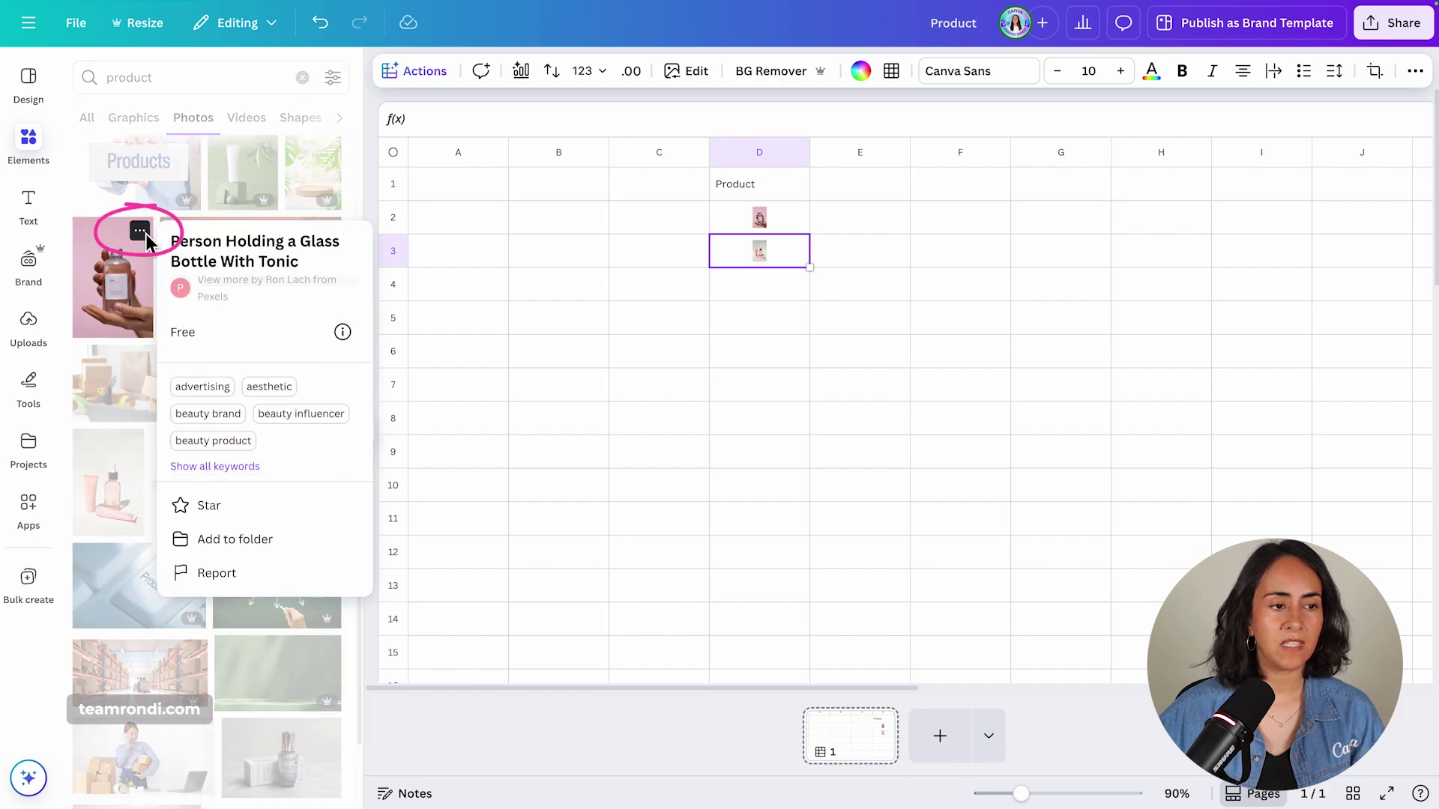
click(105, 352)
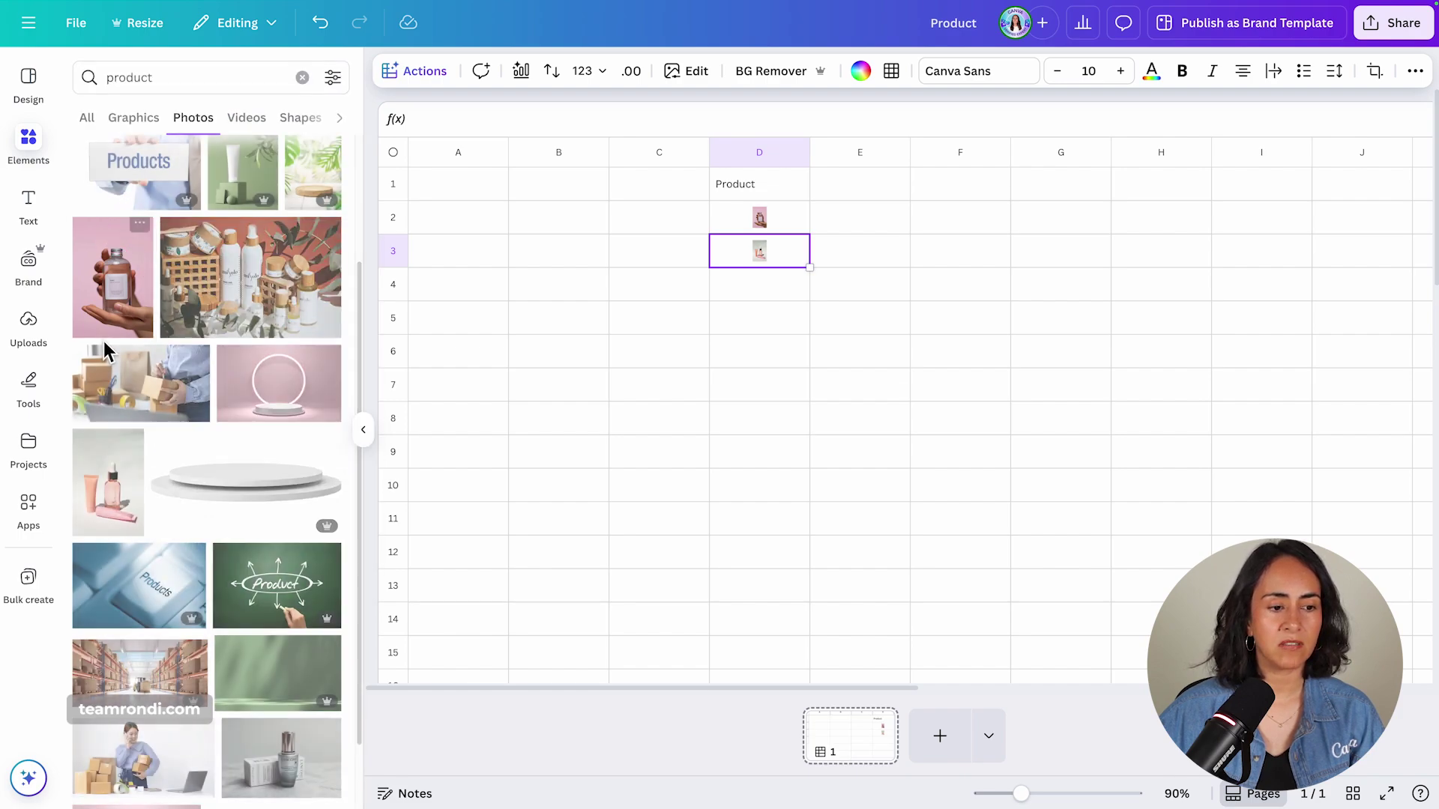
click(130, 442)
Fill the following cells with an amber-bottles photo, another product photo and a tube photo
click(249, 780)
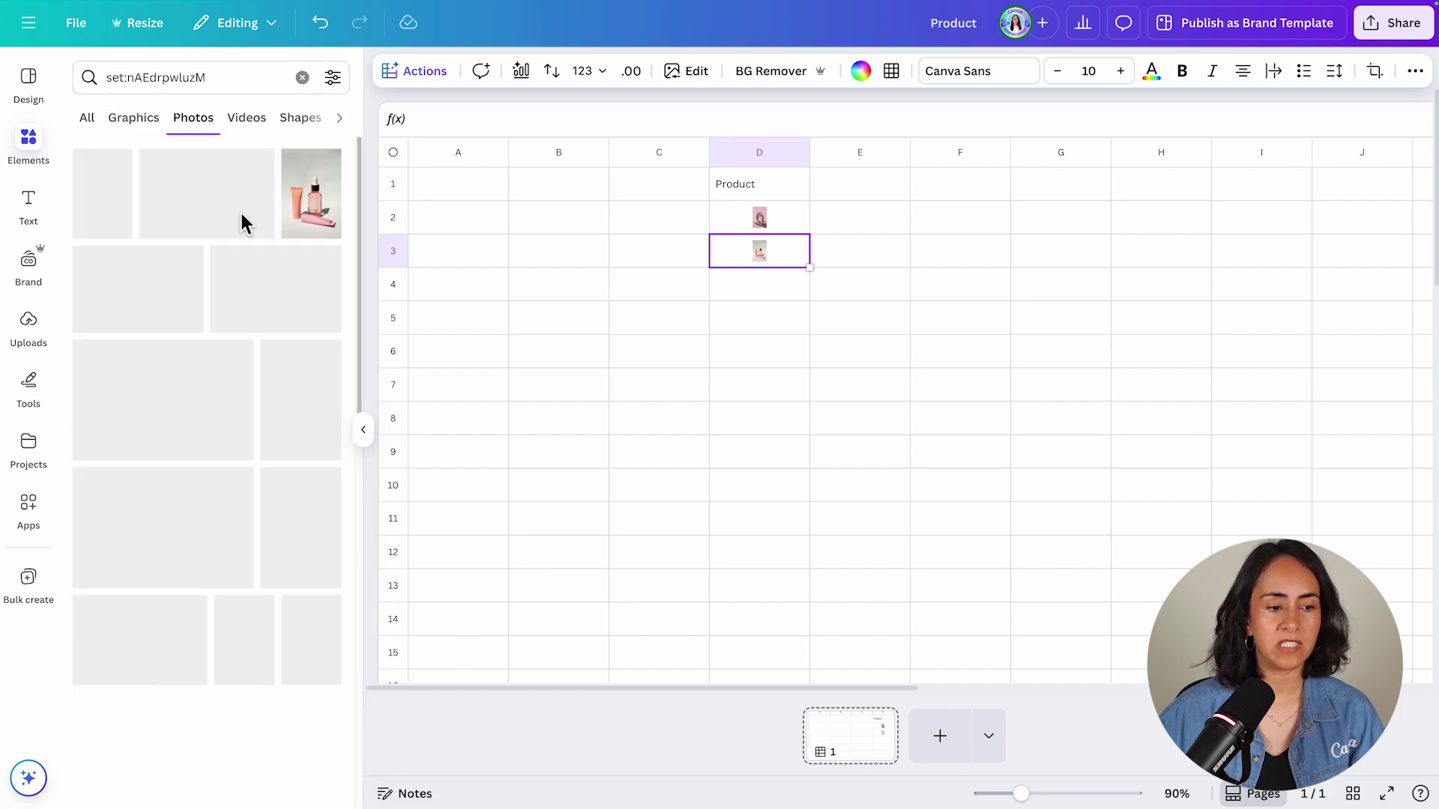
scroll(210, 374, down, 5)
drag(207, 319, 759, 285)
drag(315, 622, 759, 318)
scroll(322, 442, down, 5)
scroll(322, 461, down, 5)
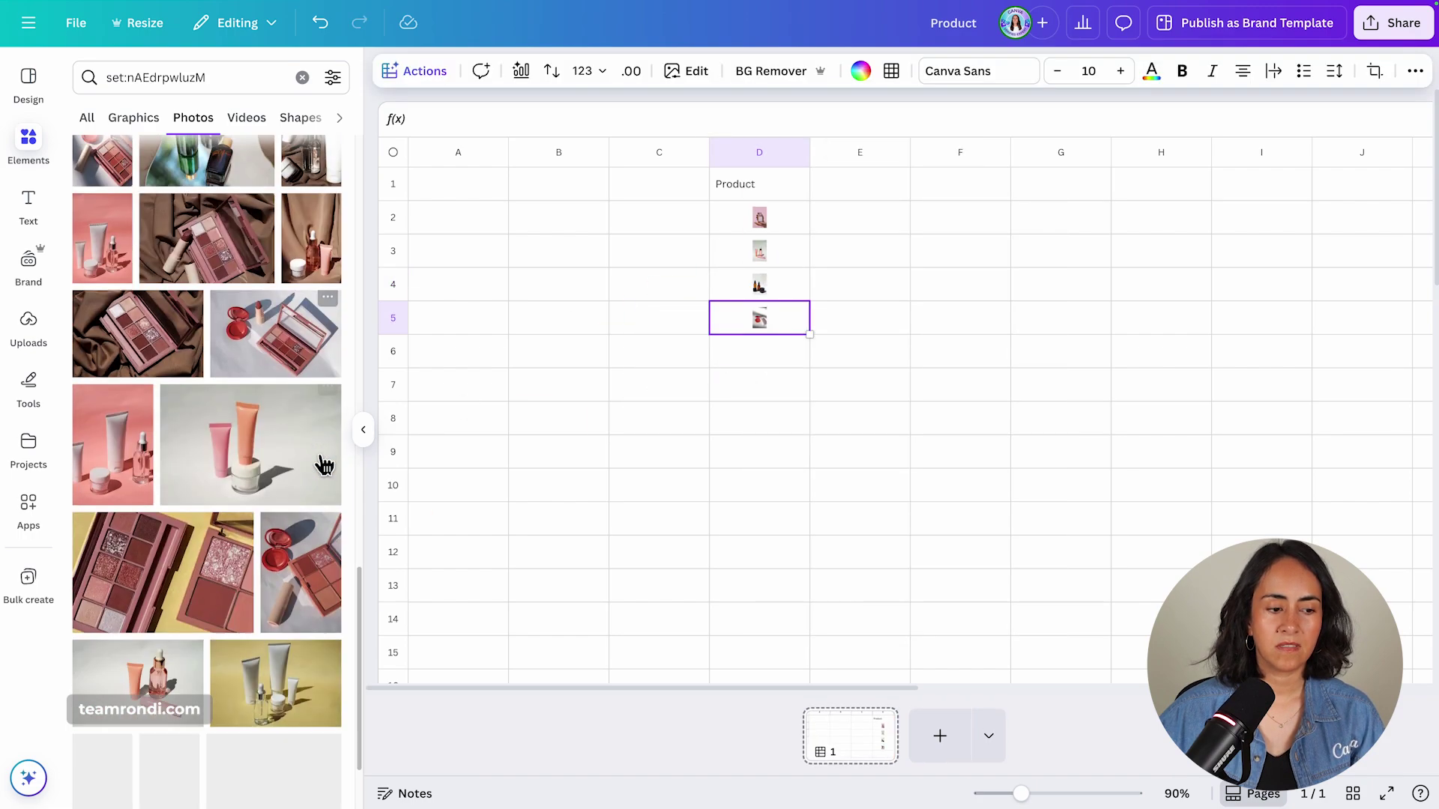
drag(321, 466, 759, 351)
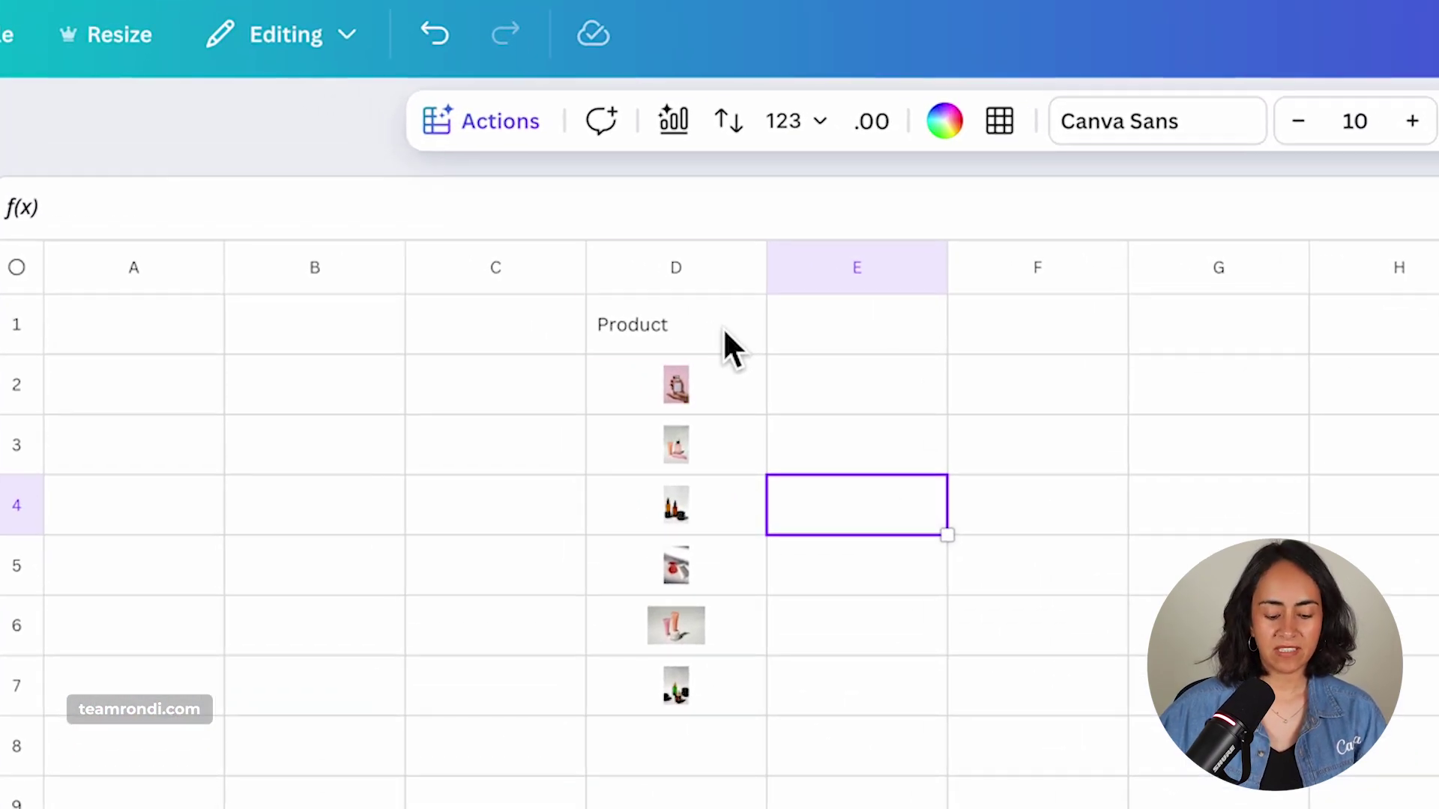
Make the D1 Product header bold and select the whole Product column D
click(638, 279)
key(ctrl+b)
click(684, 335)
drag(640, 326, 633, 365)
drag(730, 457, 742, 710)
click(899, 468)
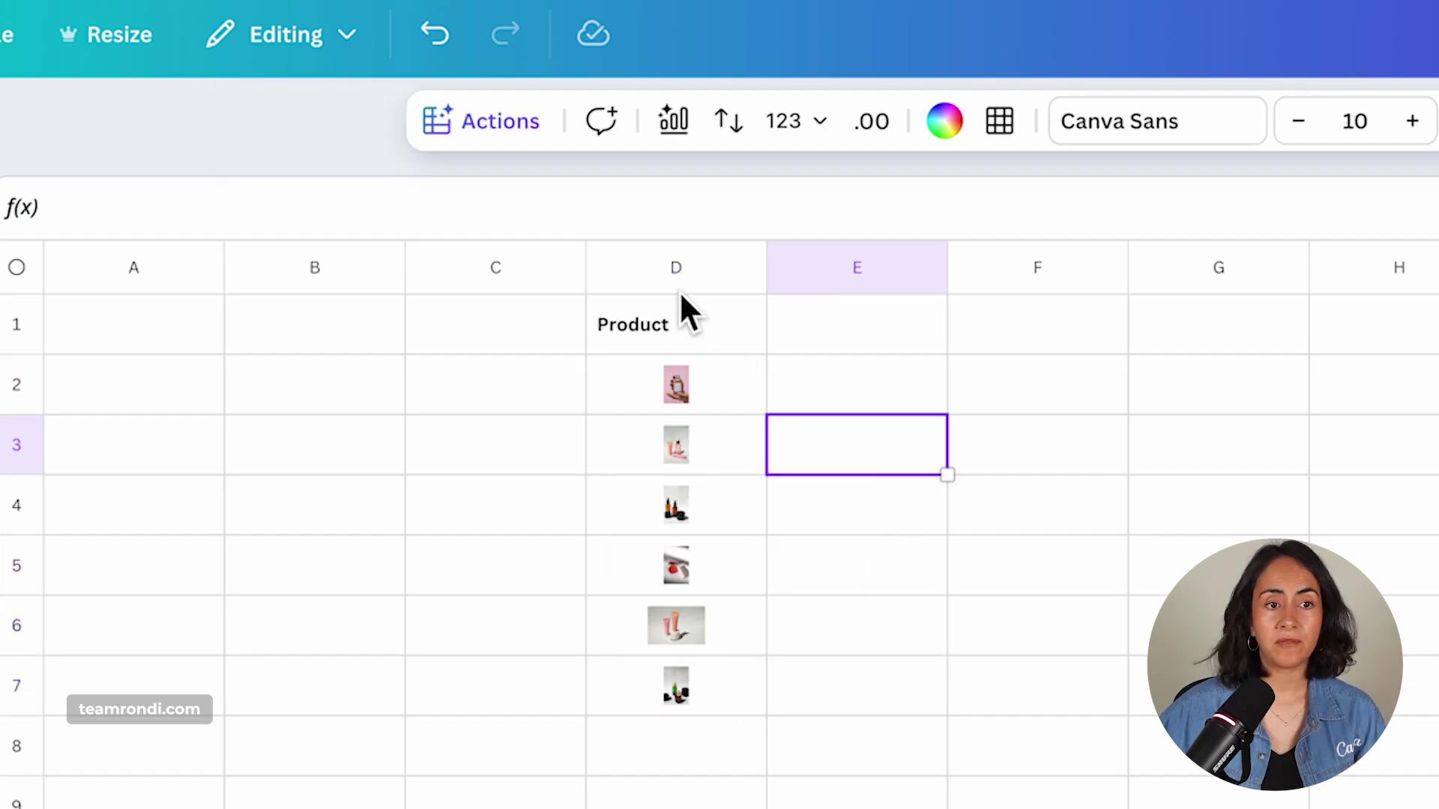
click(651, 258)
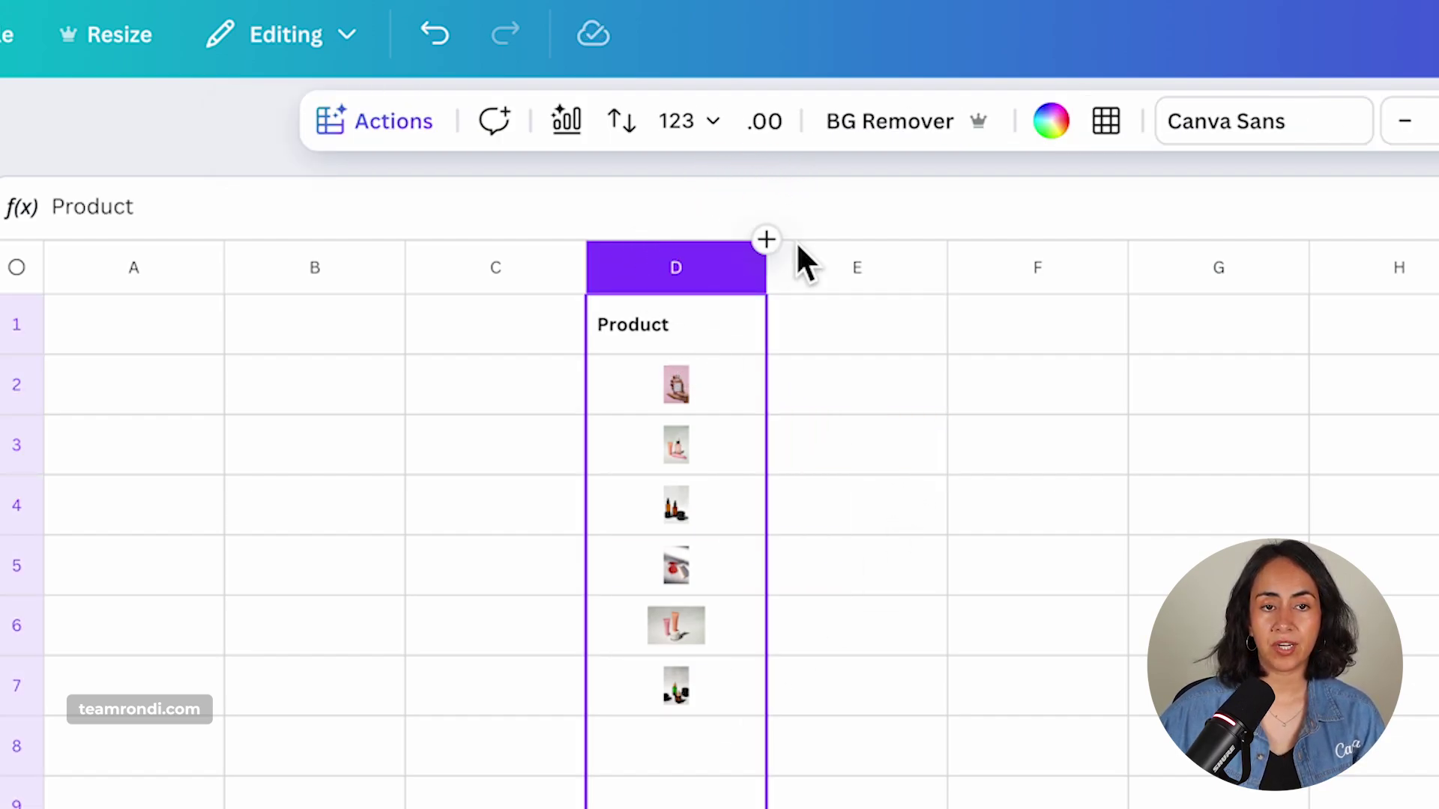
Run BG Remover on column D's photos, then browse the Delete BGs example sheet and select column D
click(878, 126)
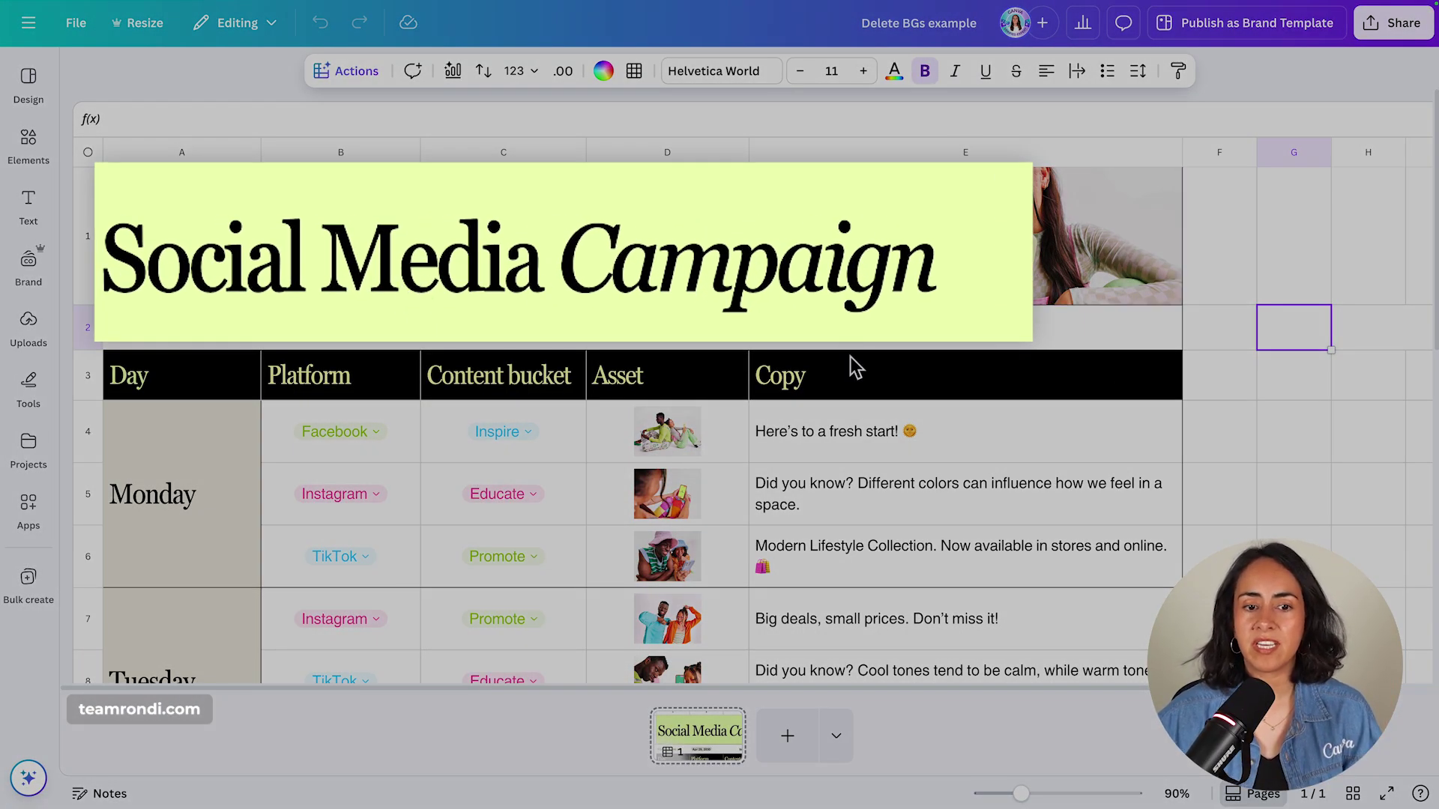
scroll(851, 363, down, 3)
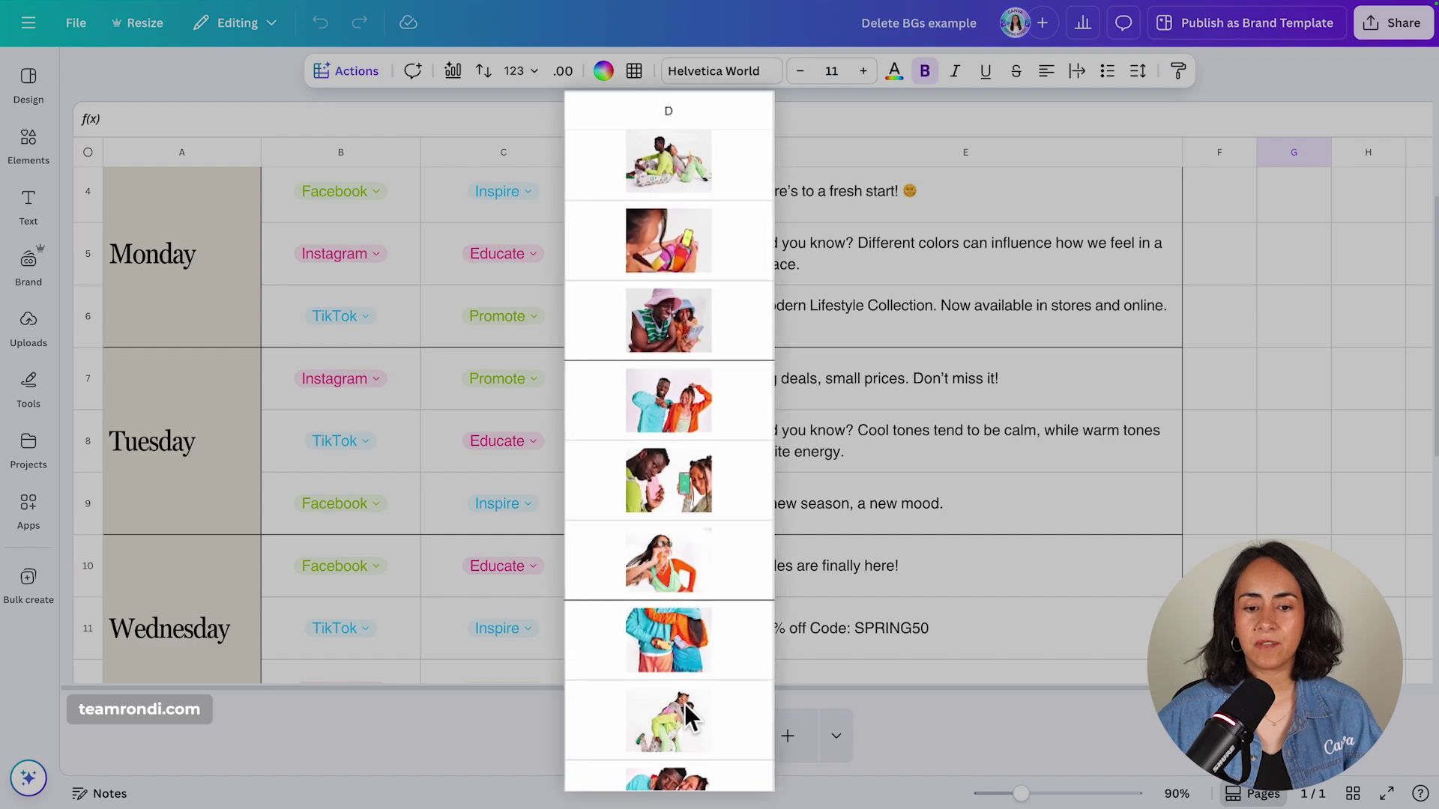
scroll(633, 259, down, 5)
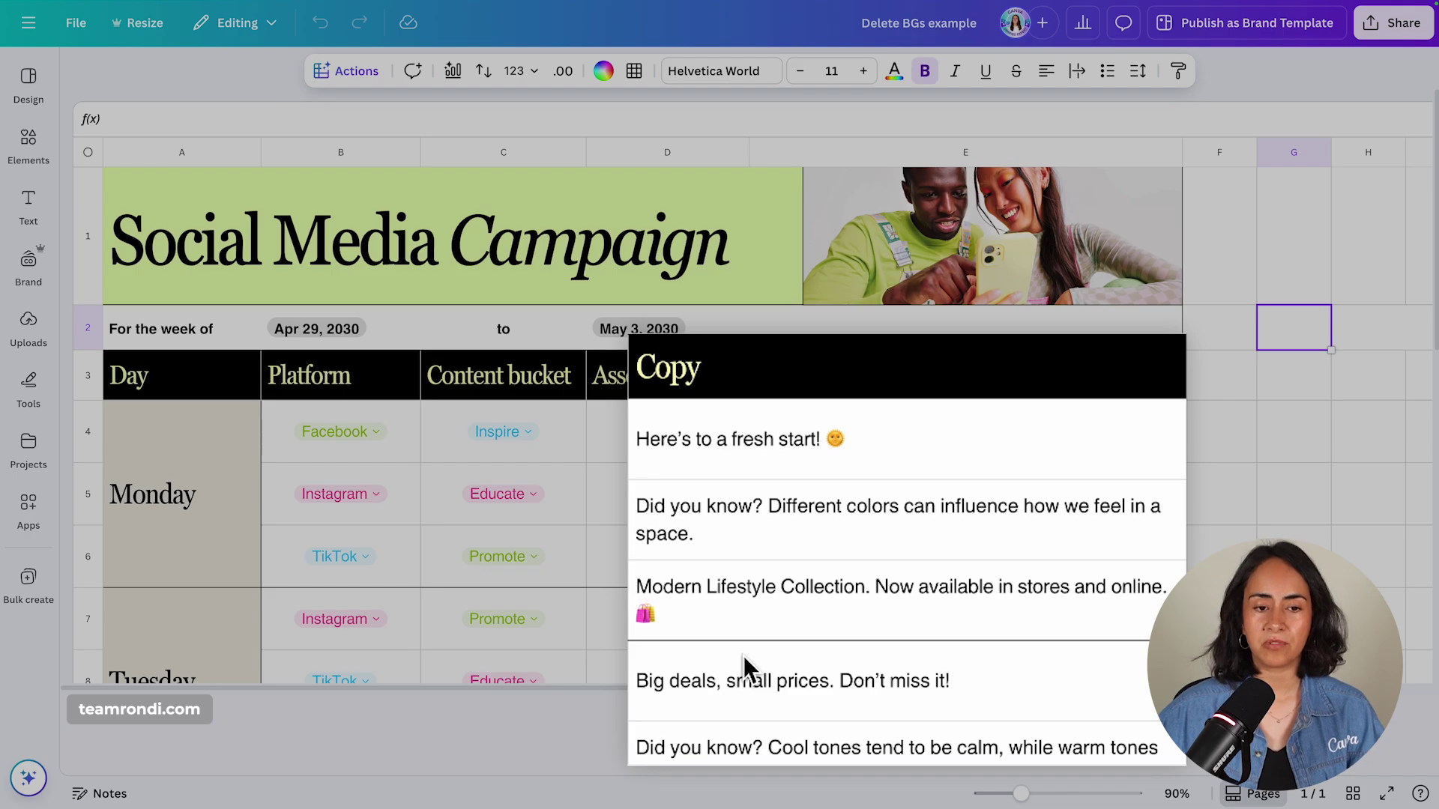
scroll(708, 472, down, 3)
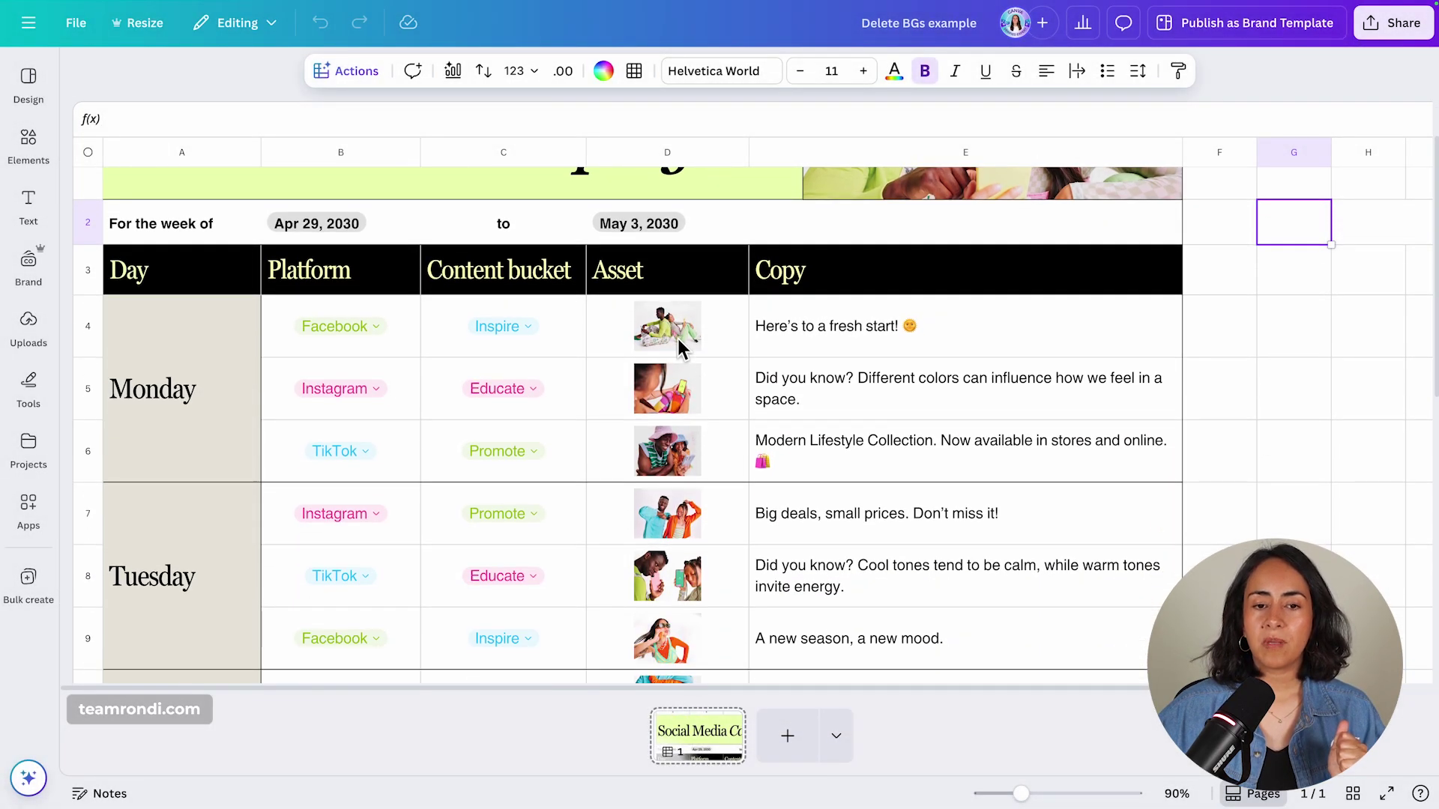
scroll(685, 569, down, 10)
scroll(685, 569, up, 15)
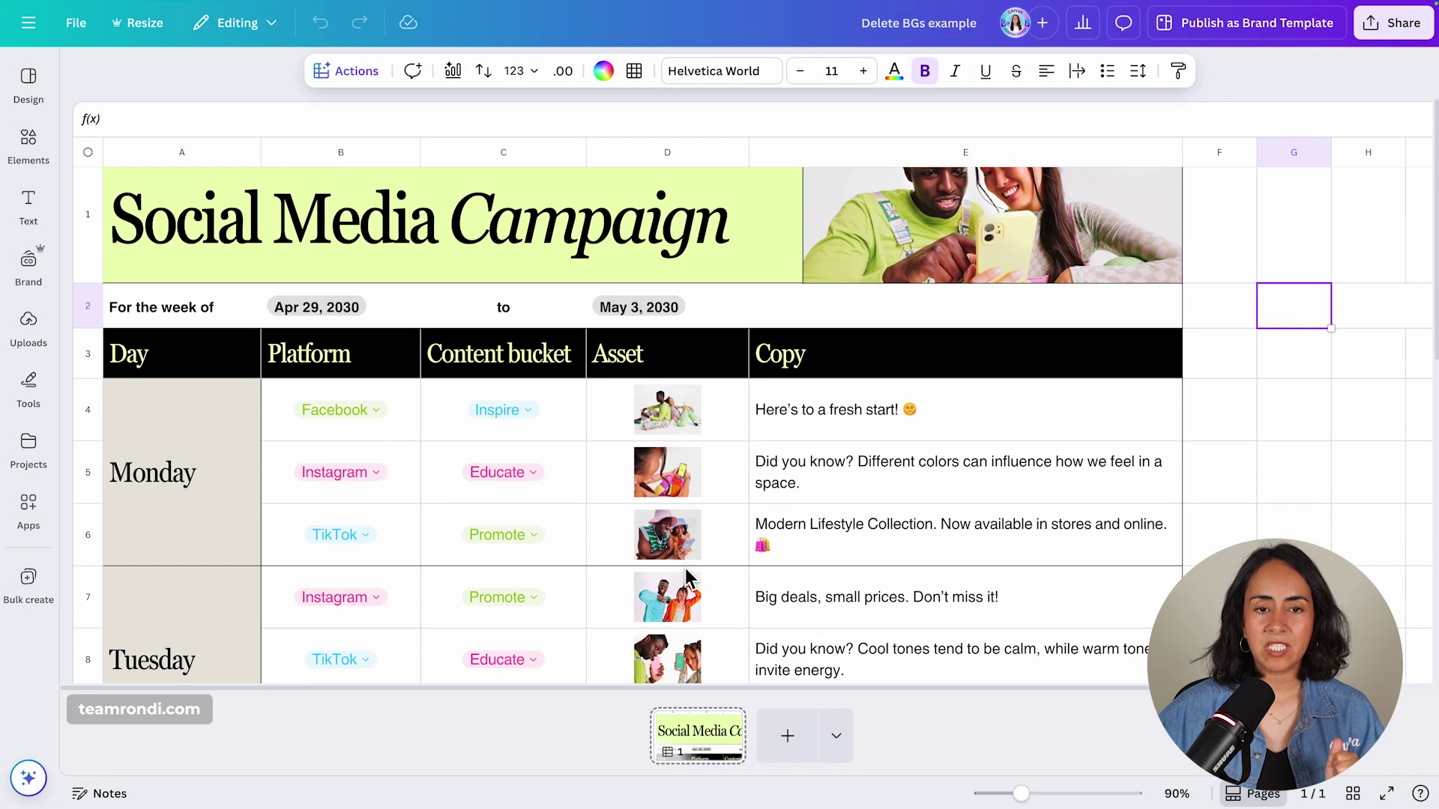
click(912, 491)
Remove backgrounds from all column D Asset photos, then select the D3:E15 Asset and Copy data
click(670, 149)
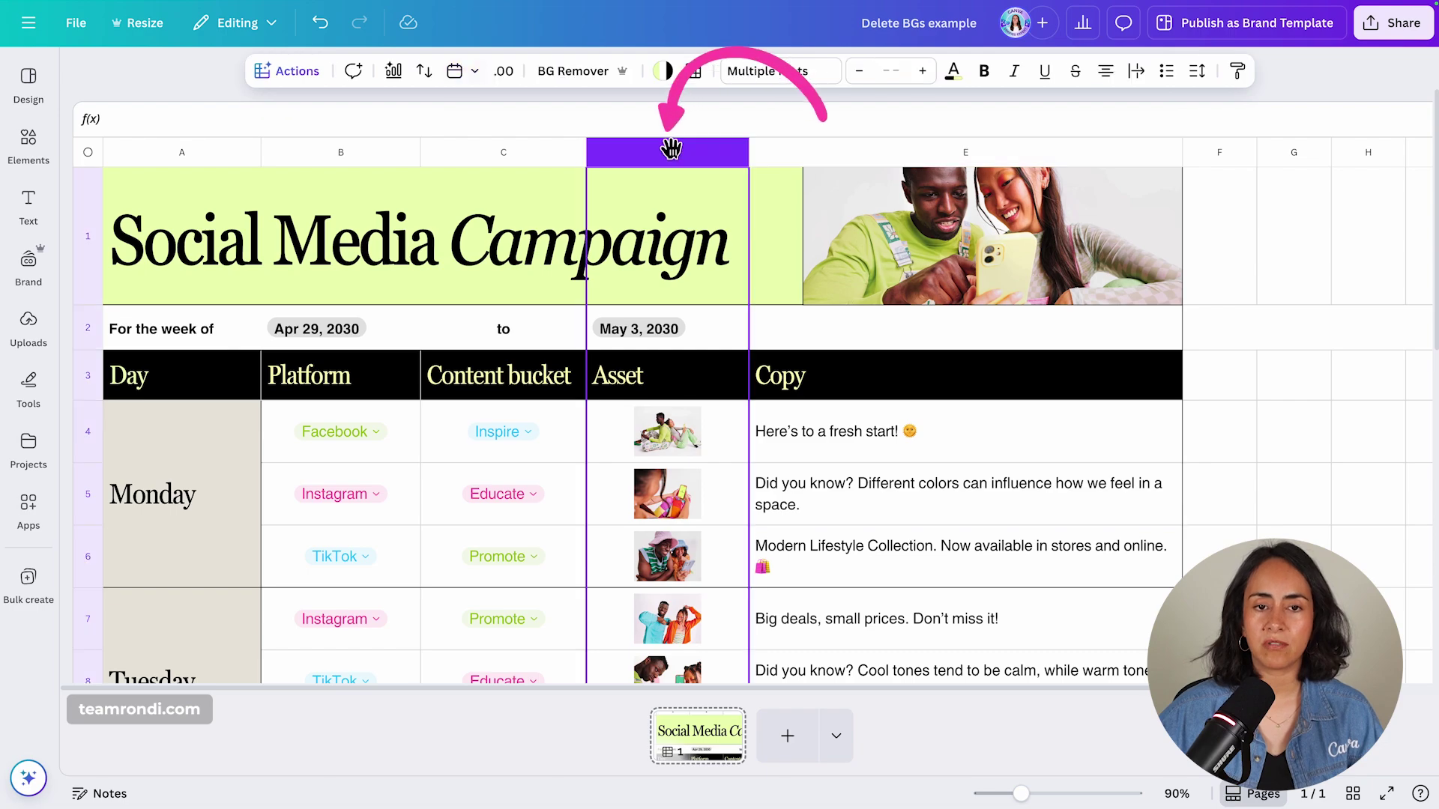
click(573, 70)
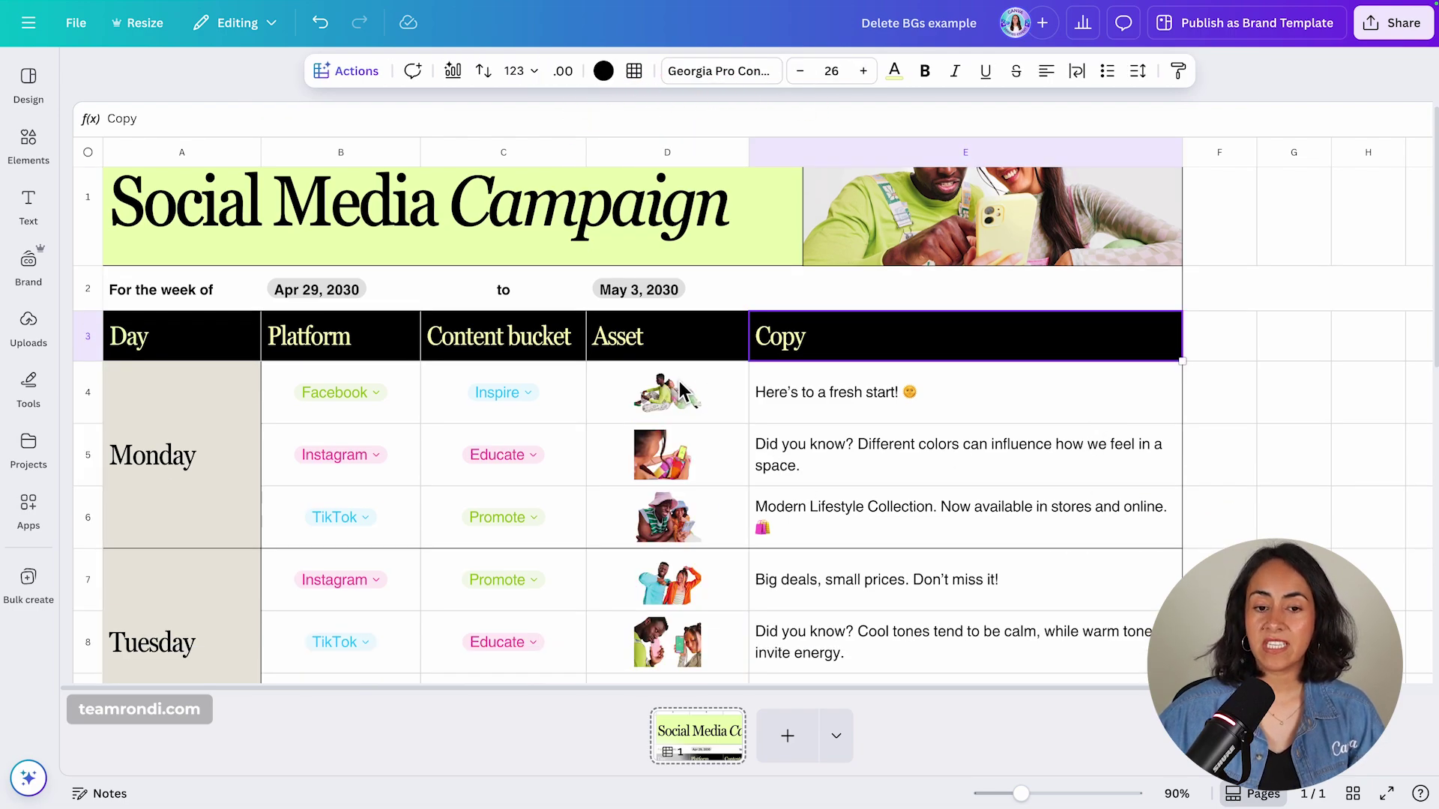
click(700, 343)
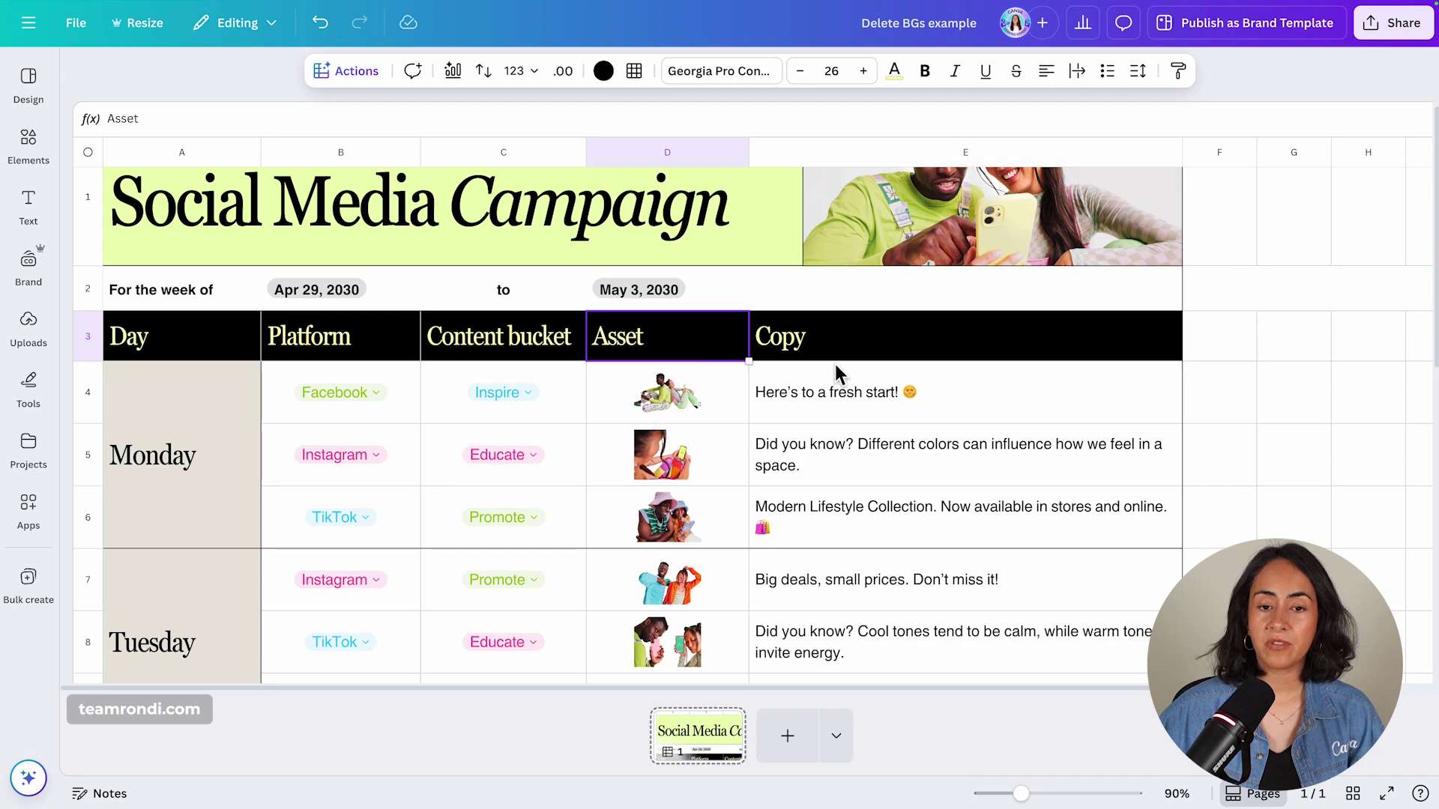
scroll(880, 375, down, 5)
scroll(885, 386, down, 1)
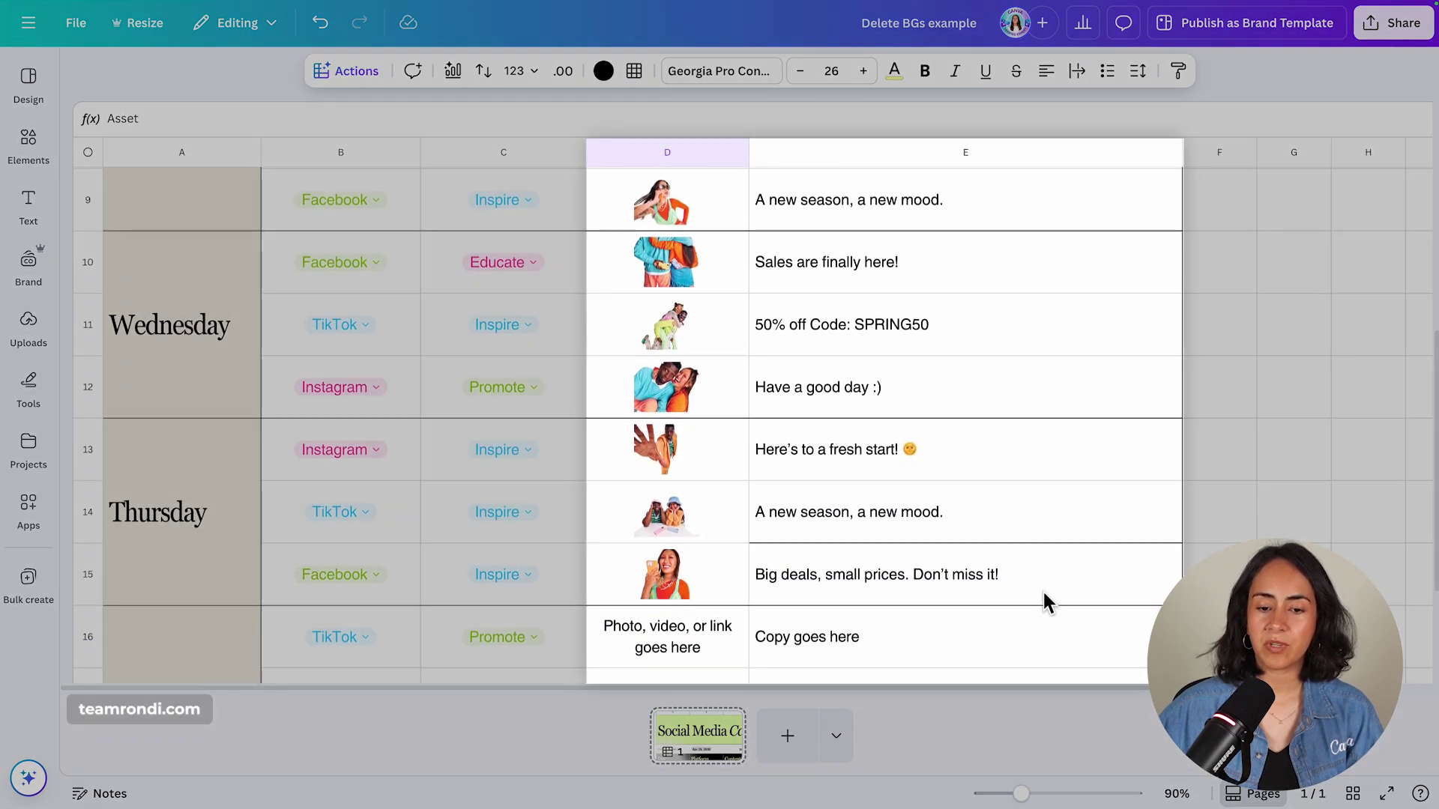
shift+click(1043, 592)
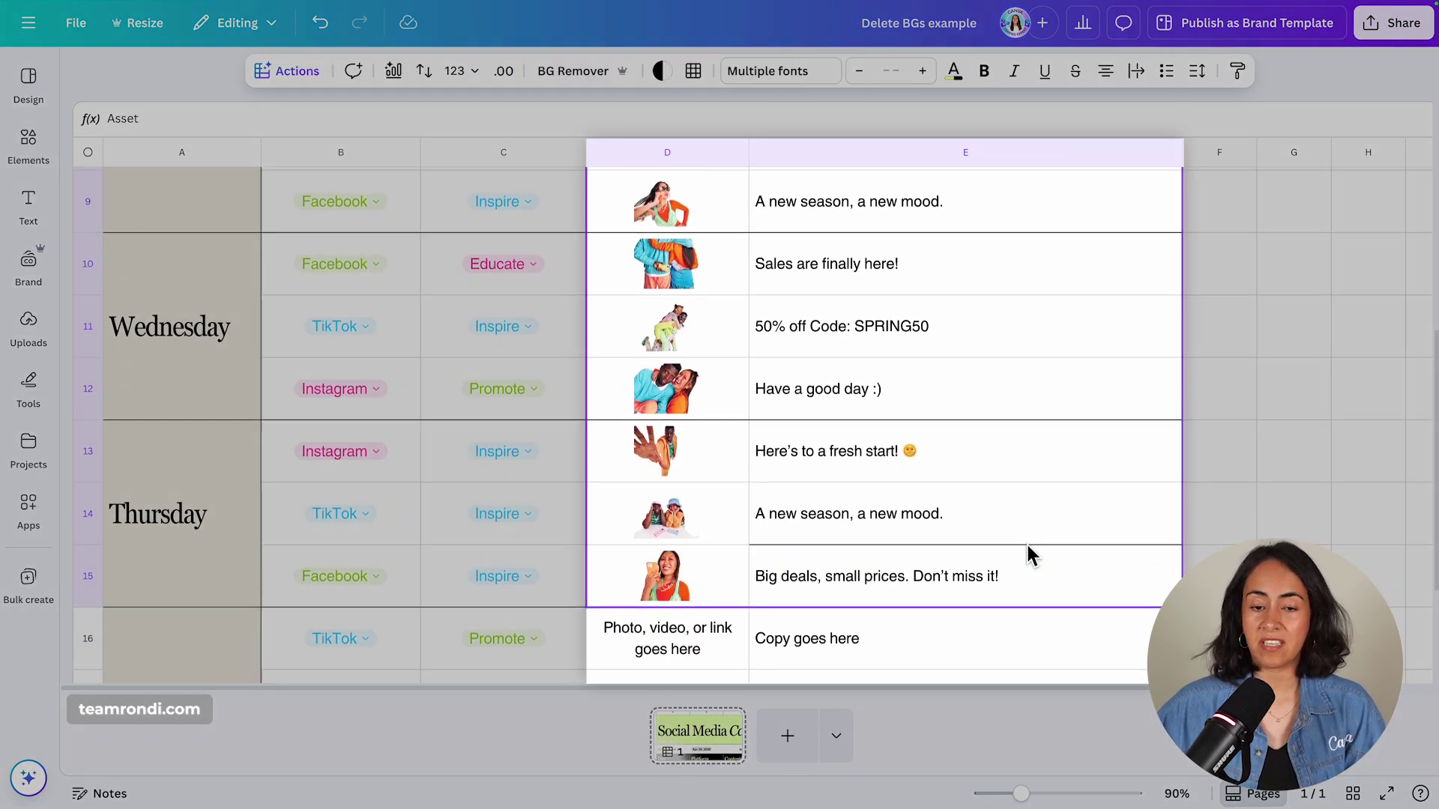
scroll(1027, 546, up, 10)
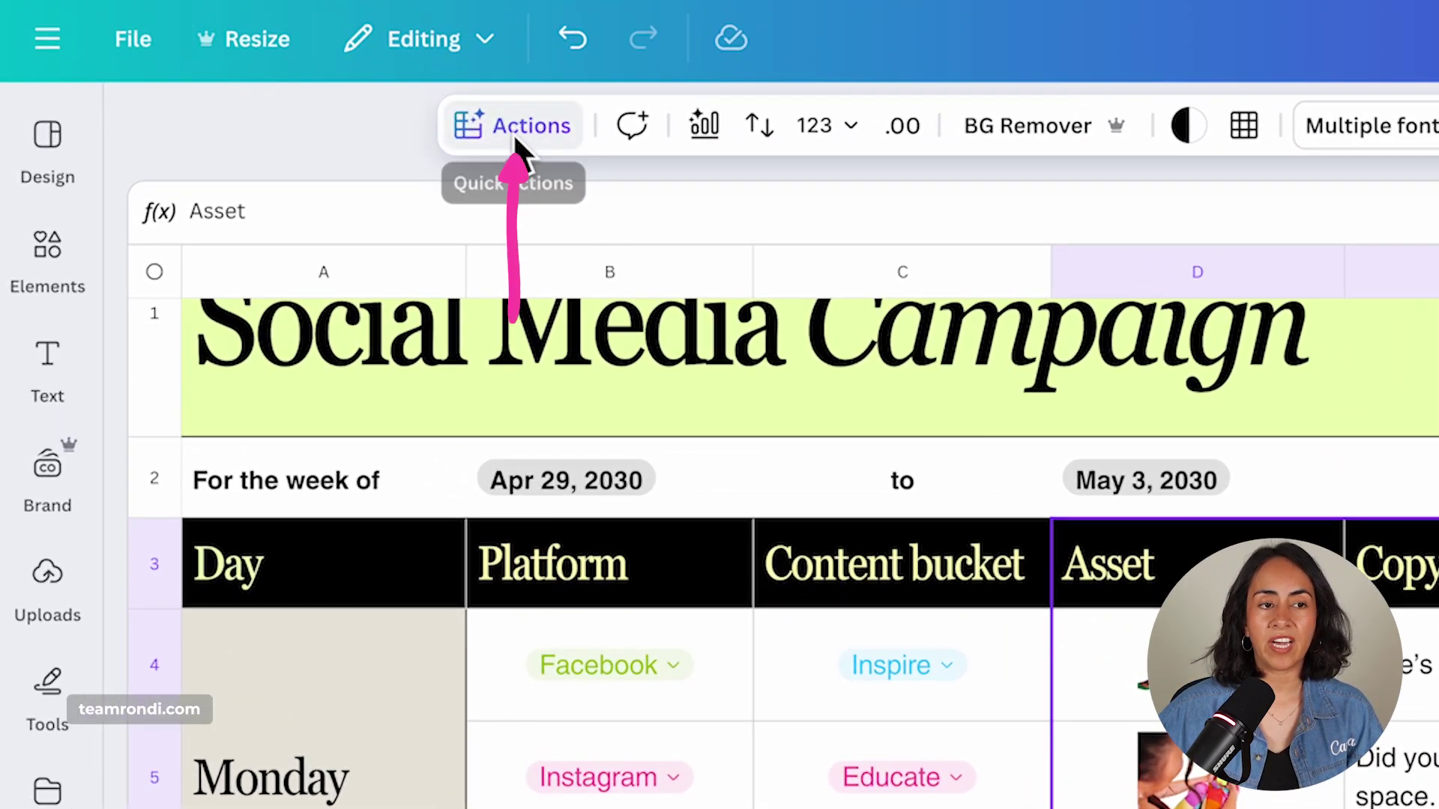
Start Bulk create with the D3:E15 data range and proceed to template choice
click(300, 66)
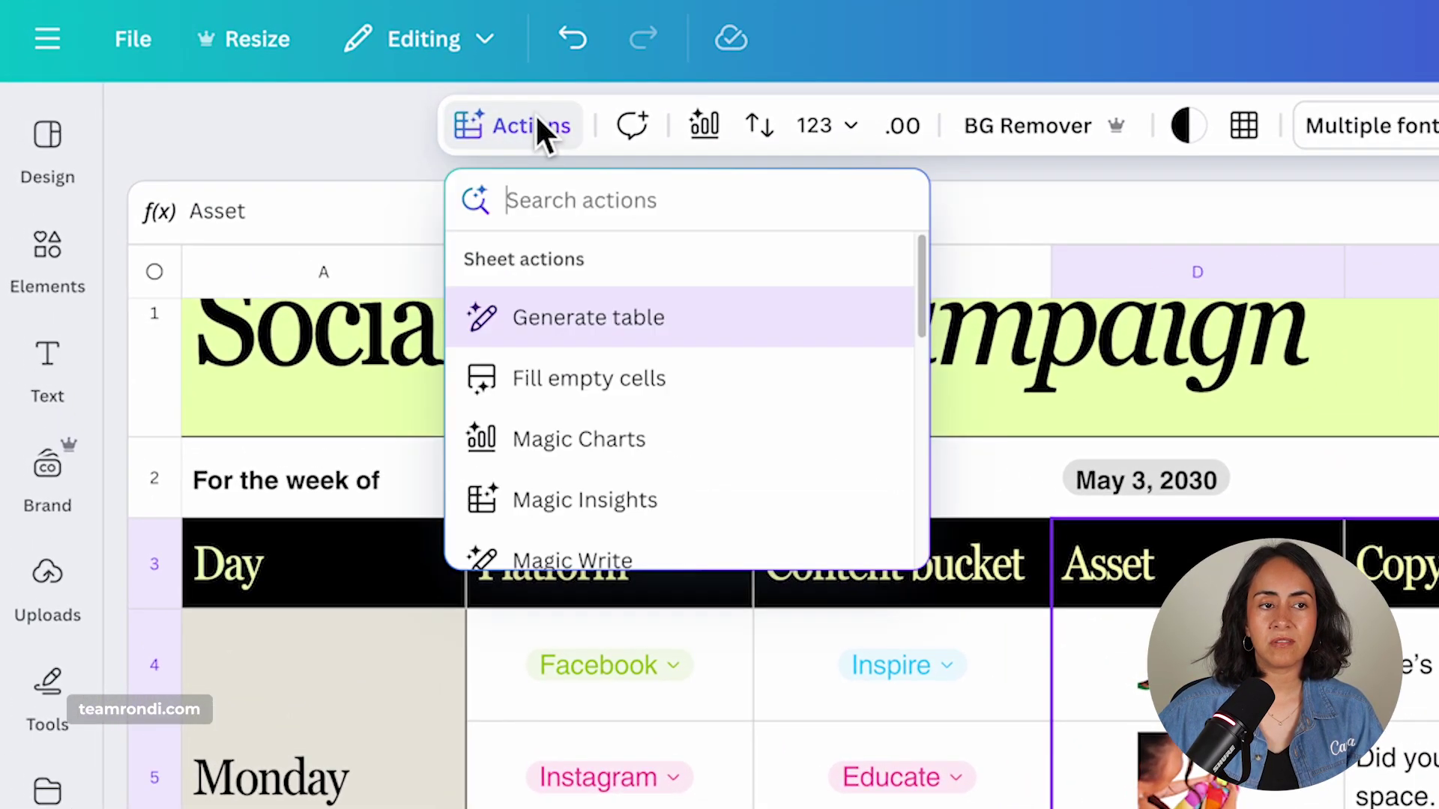
scroll(775, 416, down, 4)
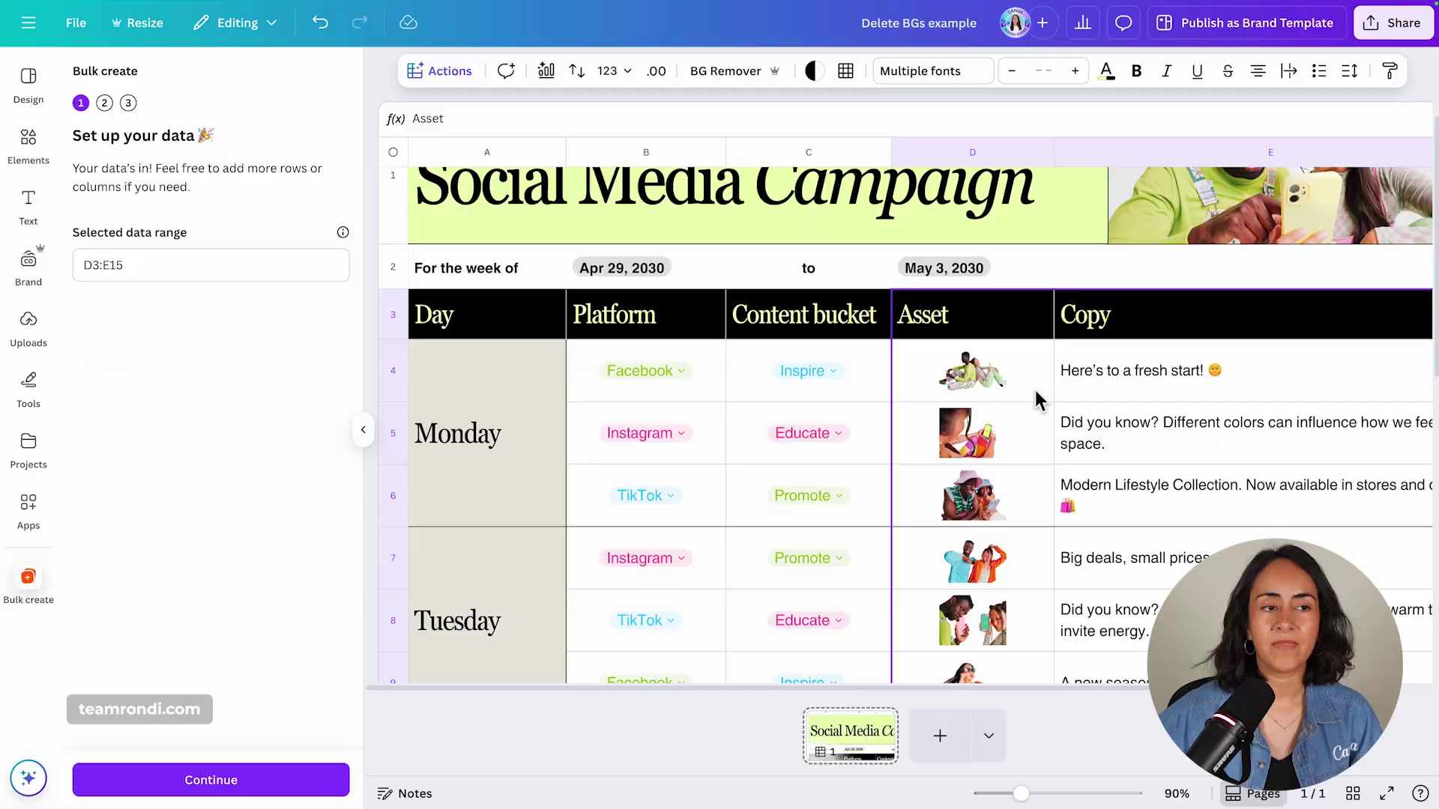
scroll(1037, 360, down, 5)
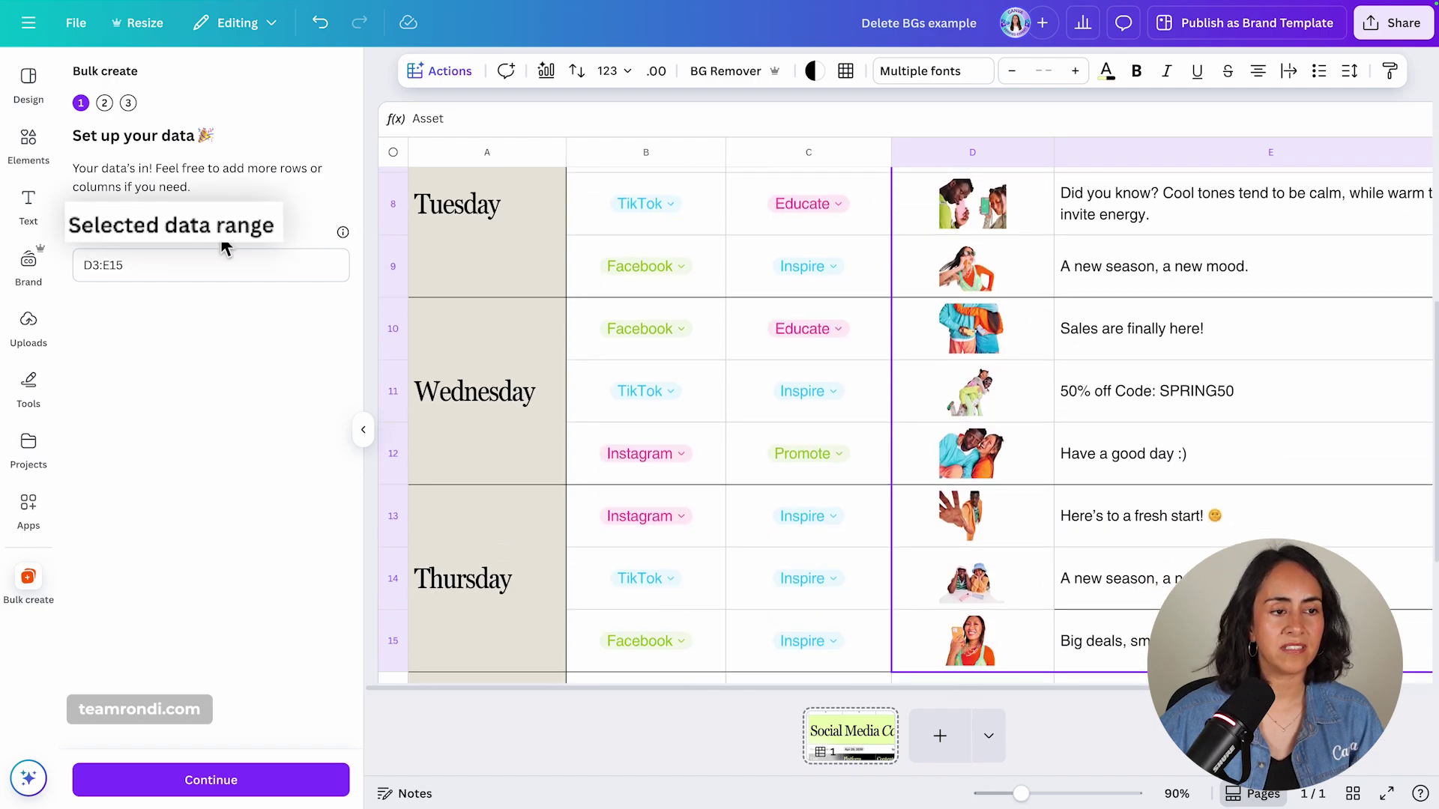
scroll(929, 502, down, 1)
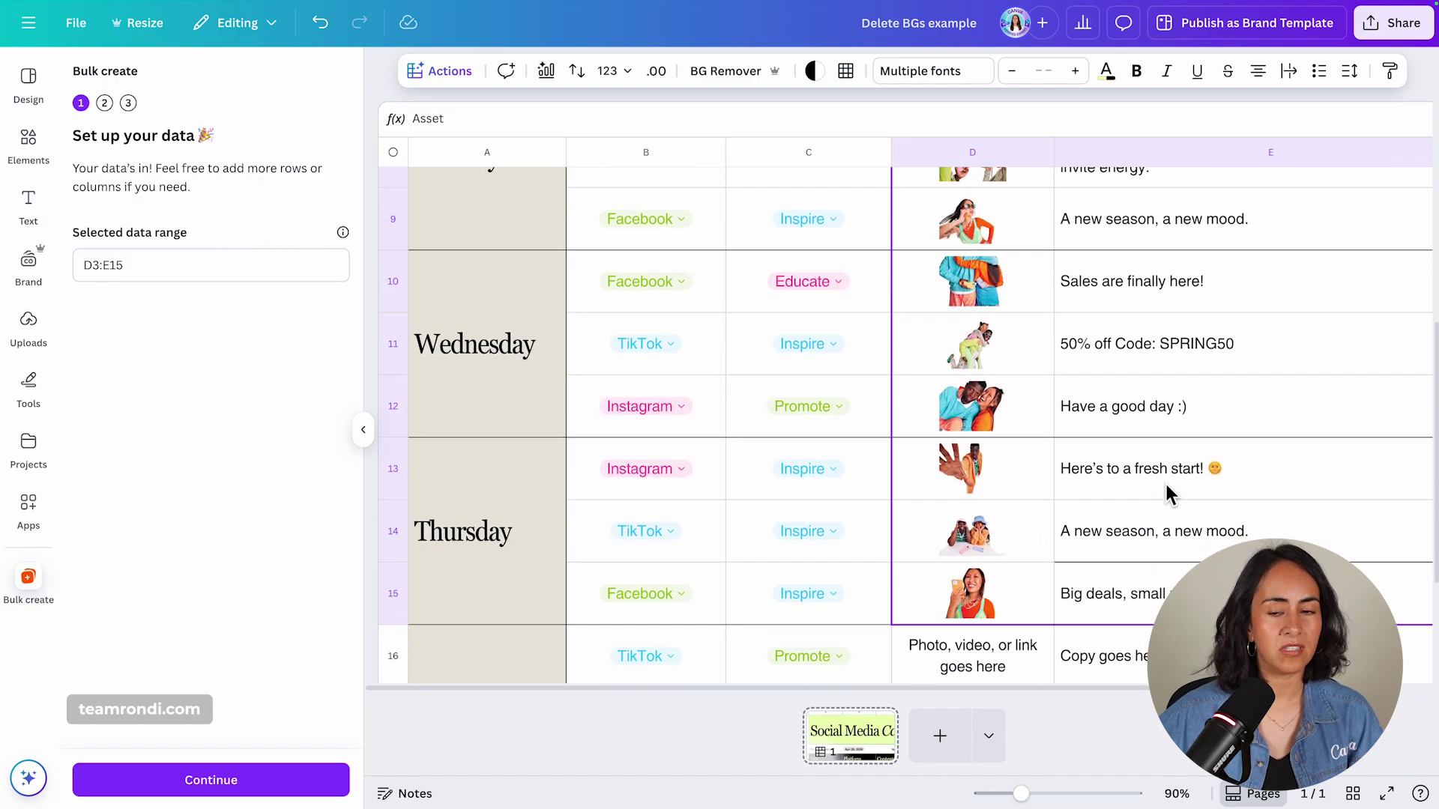
scroll(959, 517, up, 5)
click(238, 776)
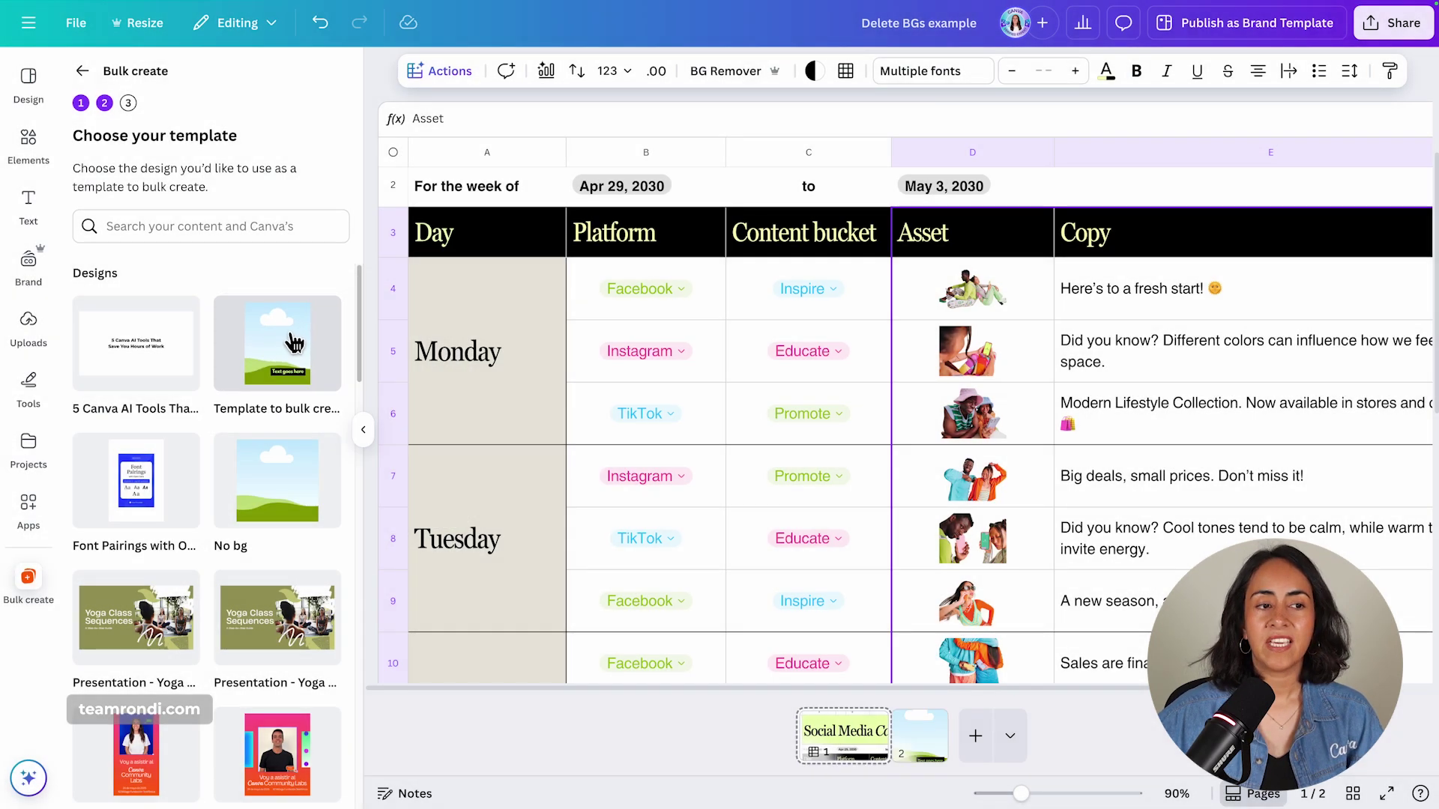
Use the sky-and-hills design as template and link its background image to Asset
click(286, 334)
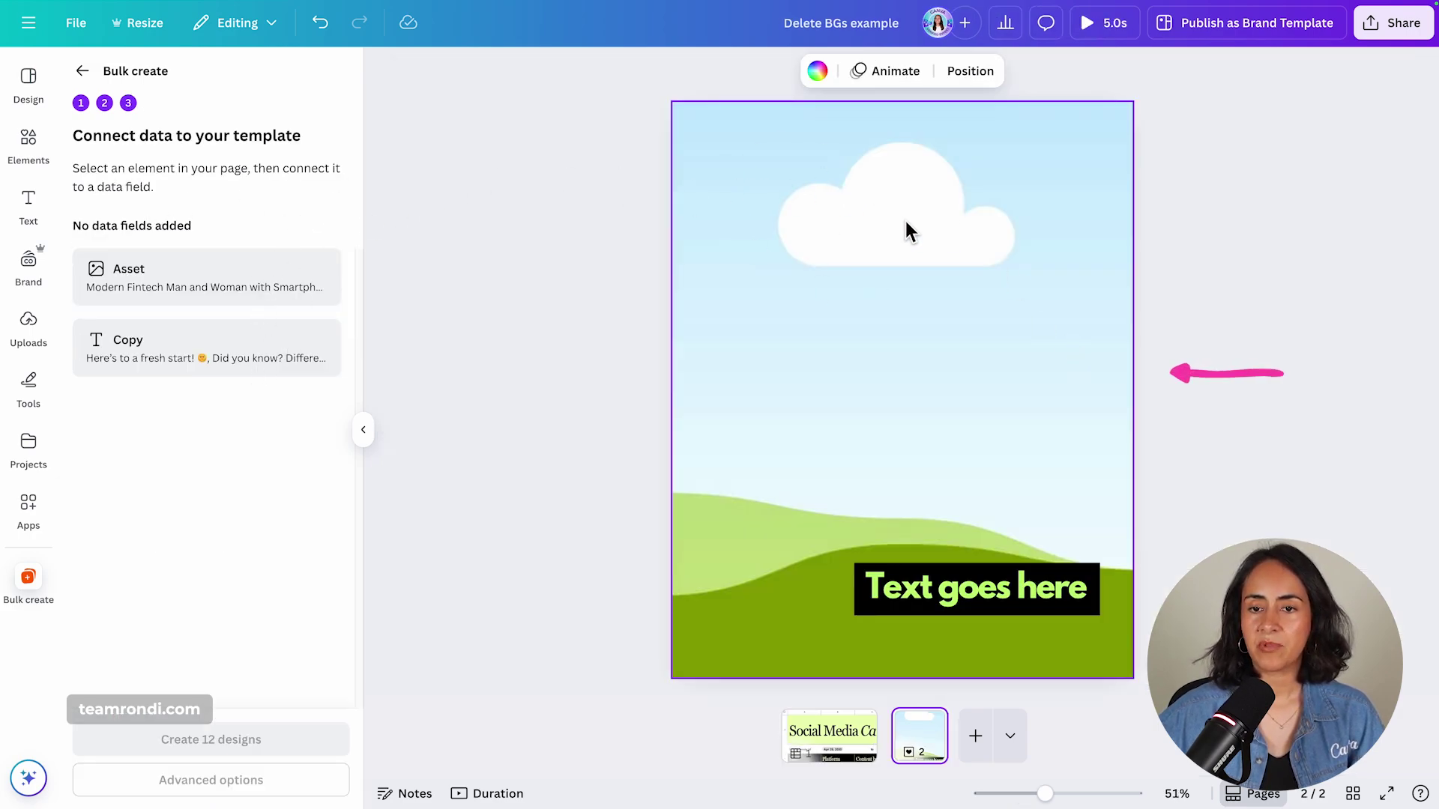
click(1014, 180)
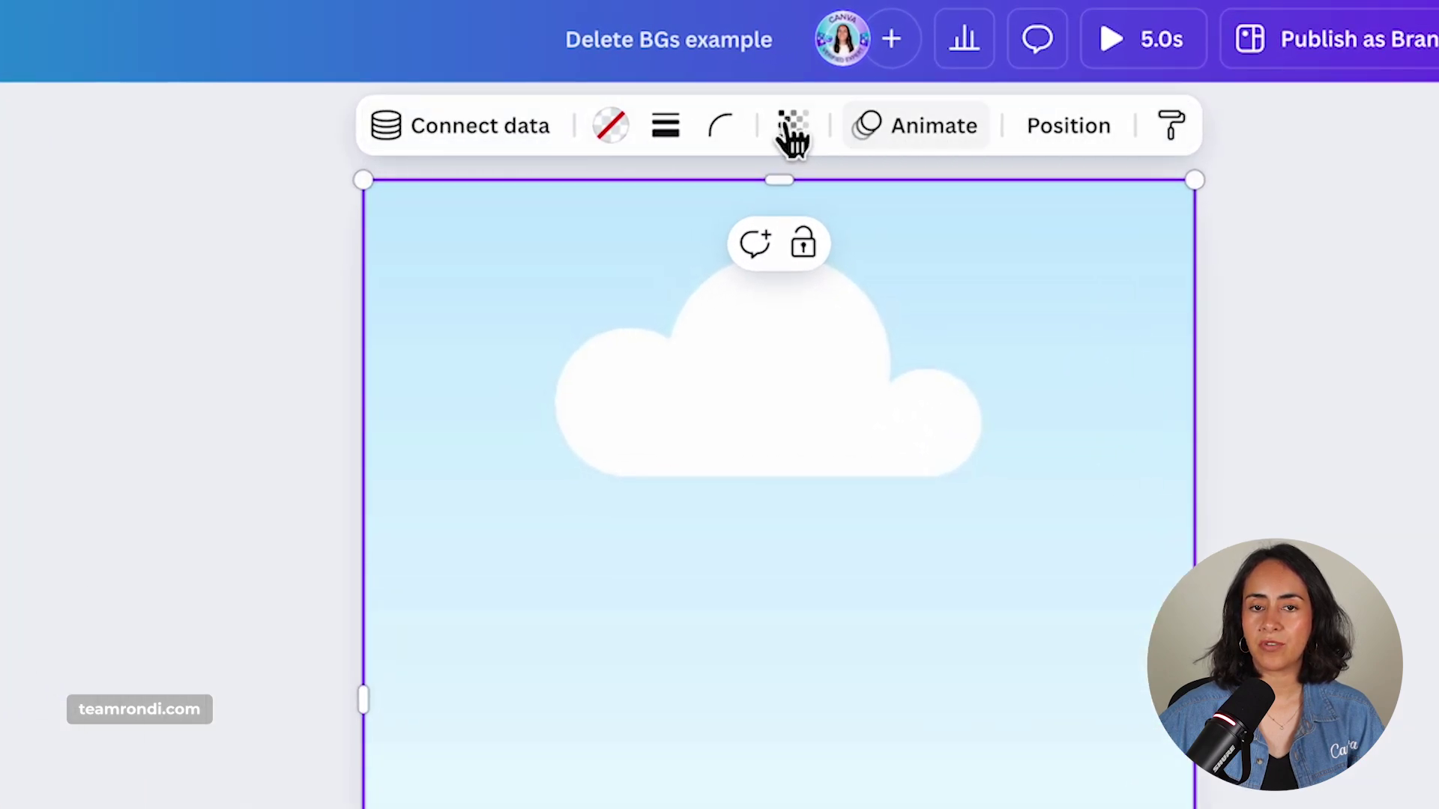
click(498, 128)
click(453, 128)
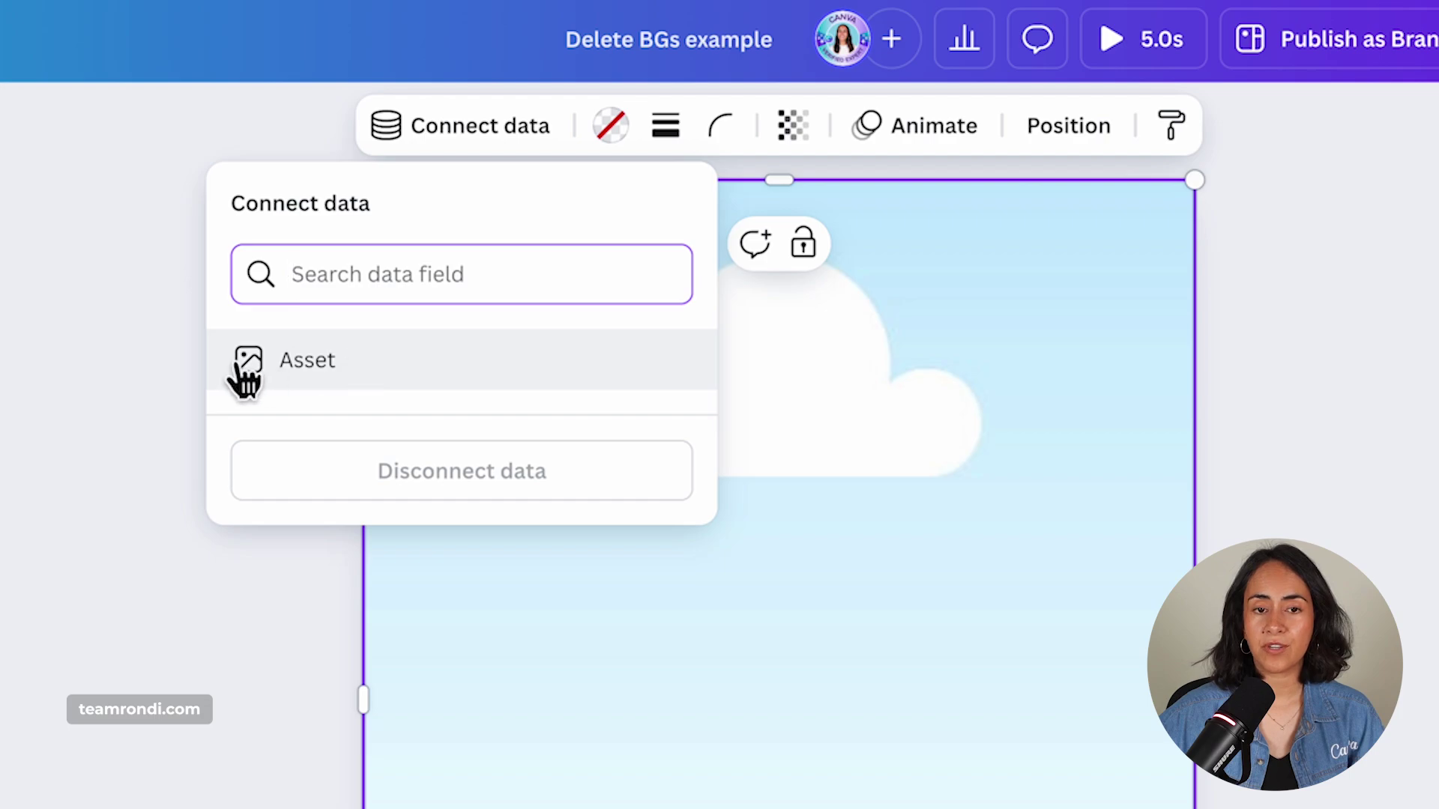
click(545, 382)
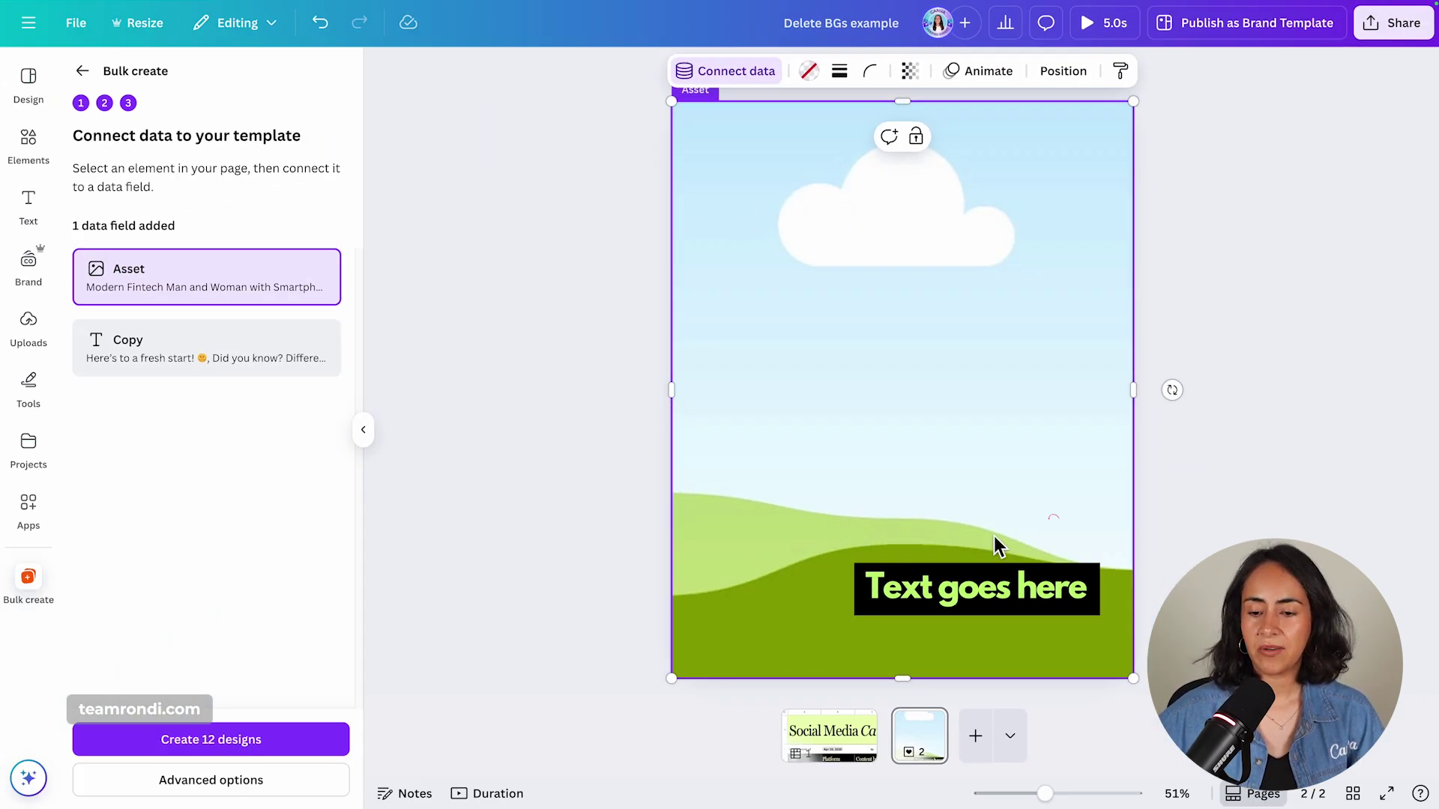
Connect the 'Text goes here' text box to the Copy field
click(989, 589)
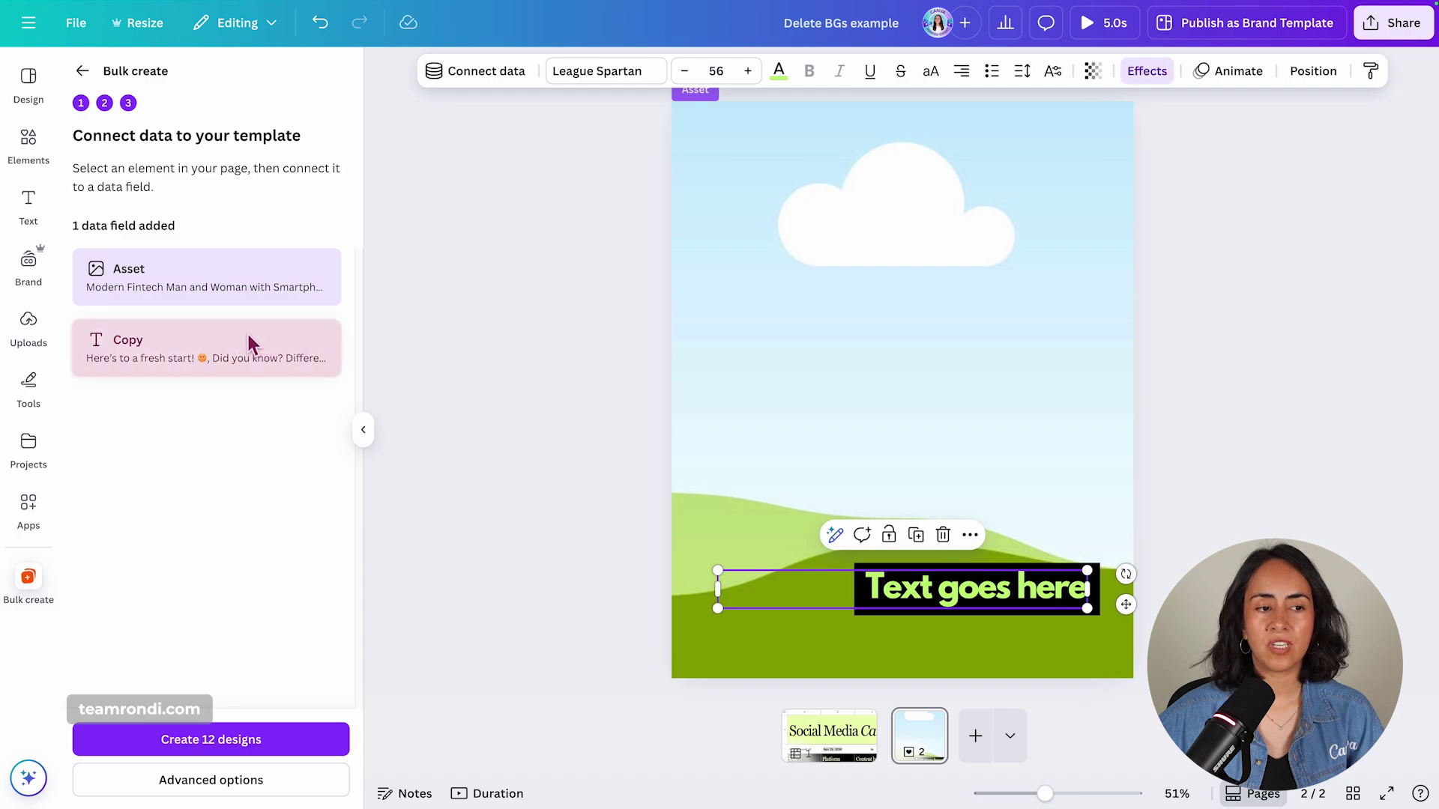
click(480, 82)
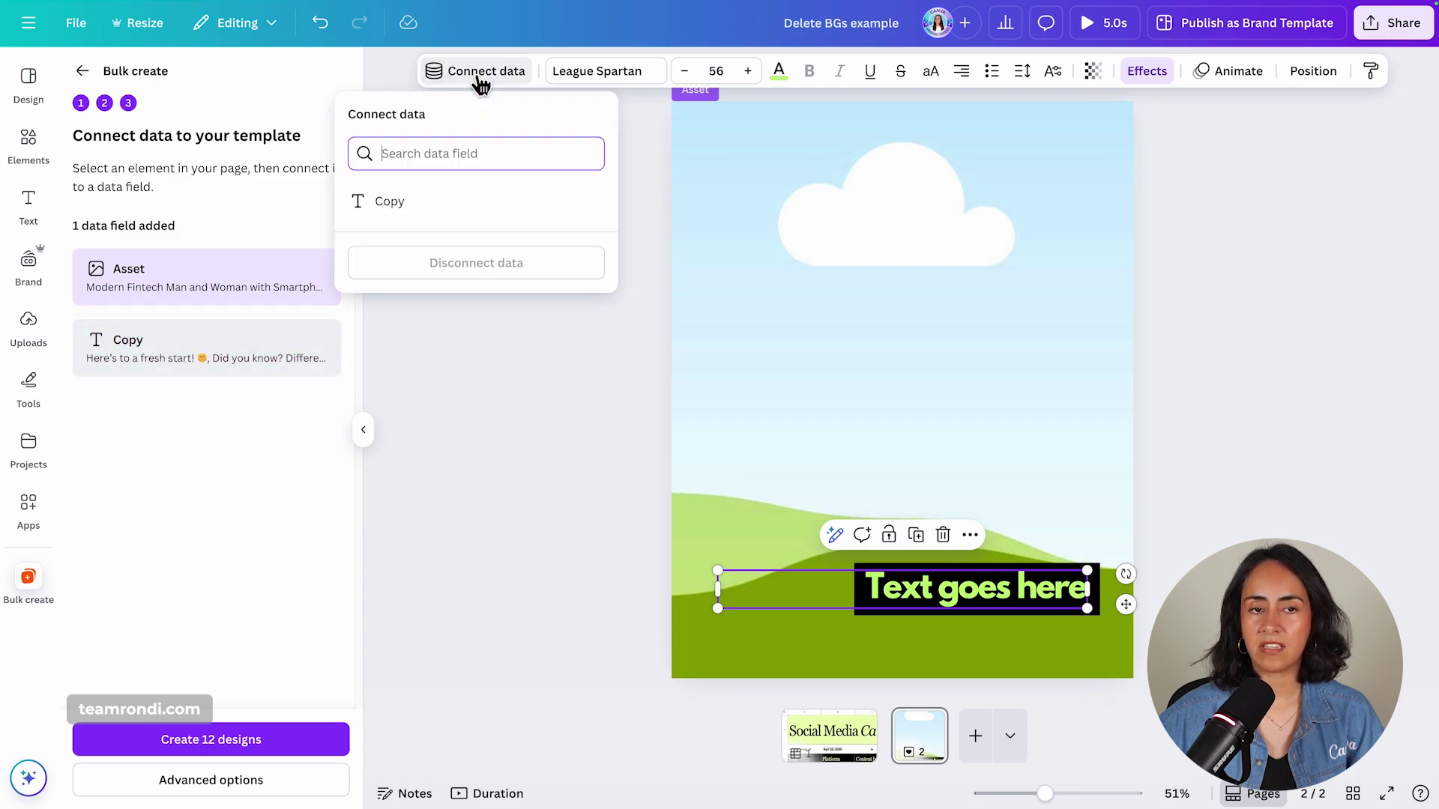
click(384, 210)
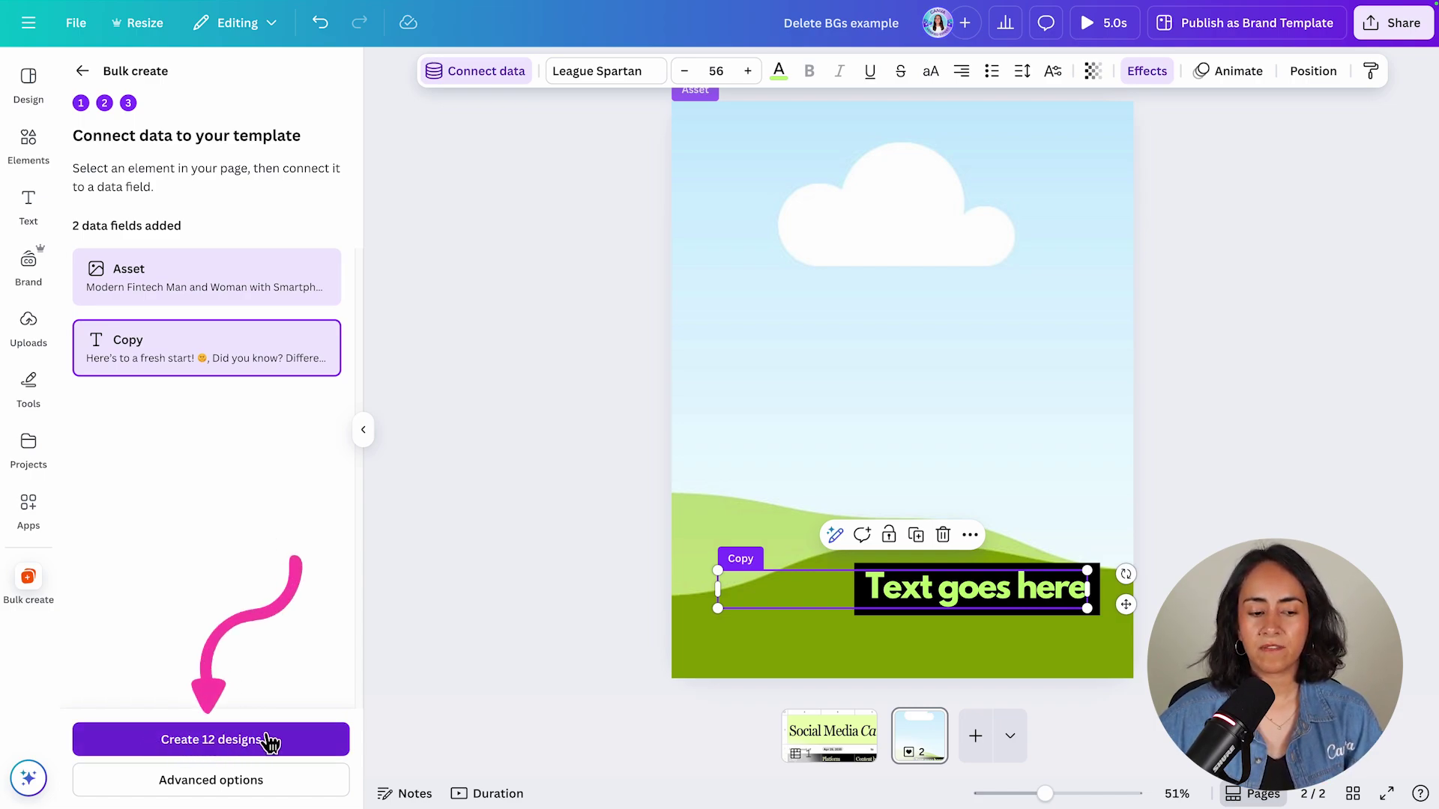
Create the 12 designs and move to the Bulk 1 link in the Design column
click(239, 742)
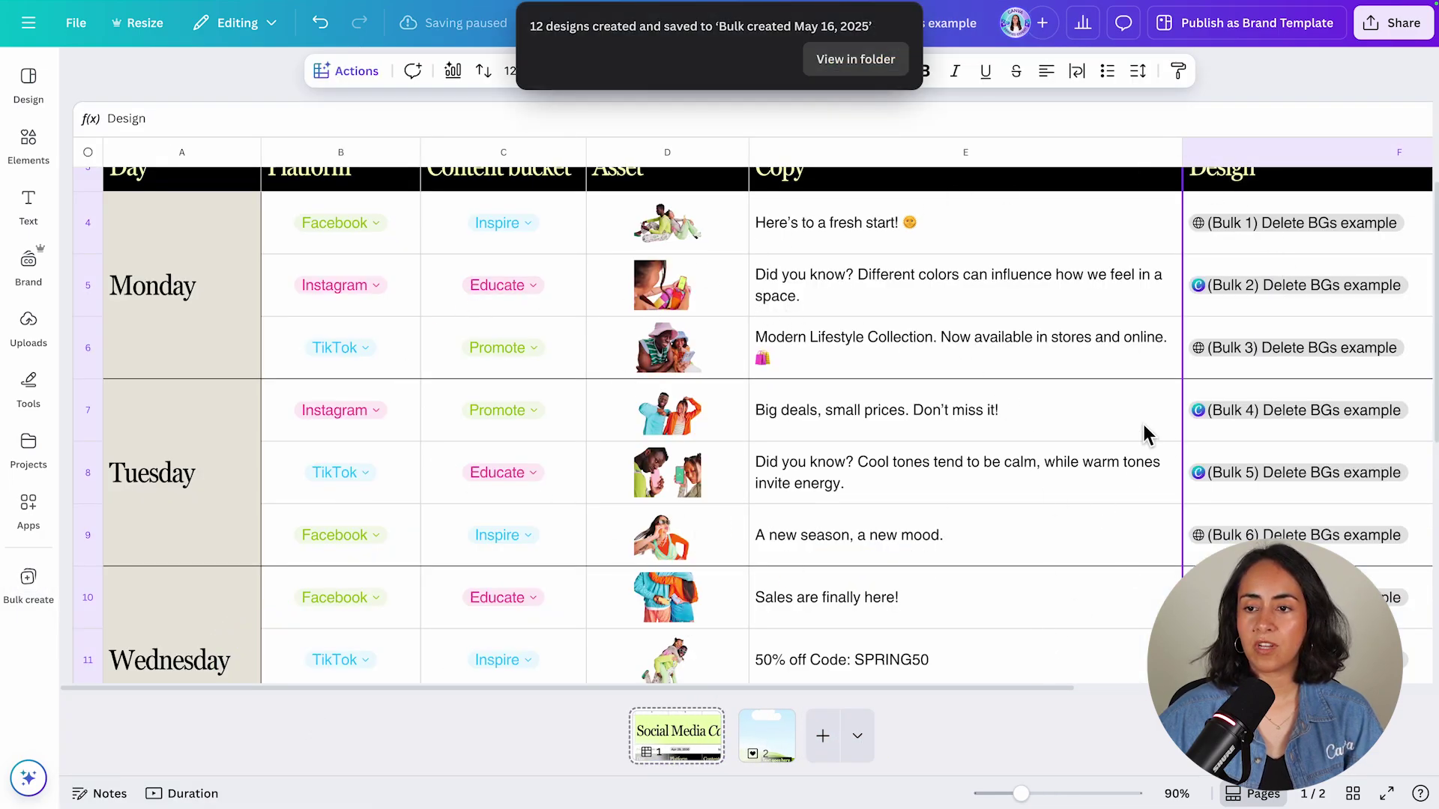
scroll(1148, 450, up, 3)
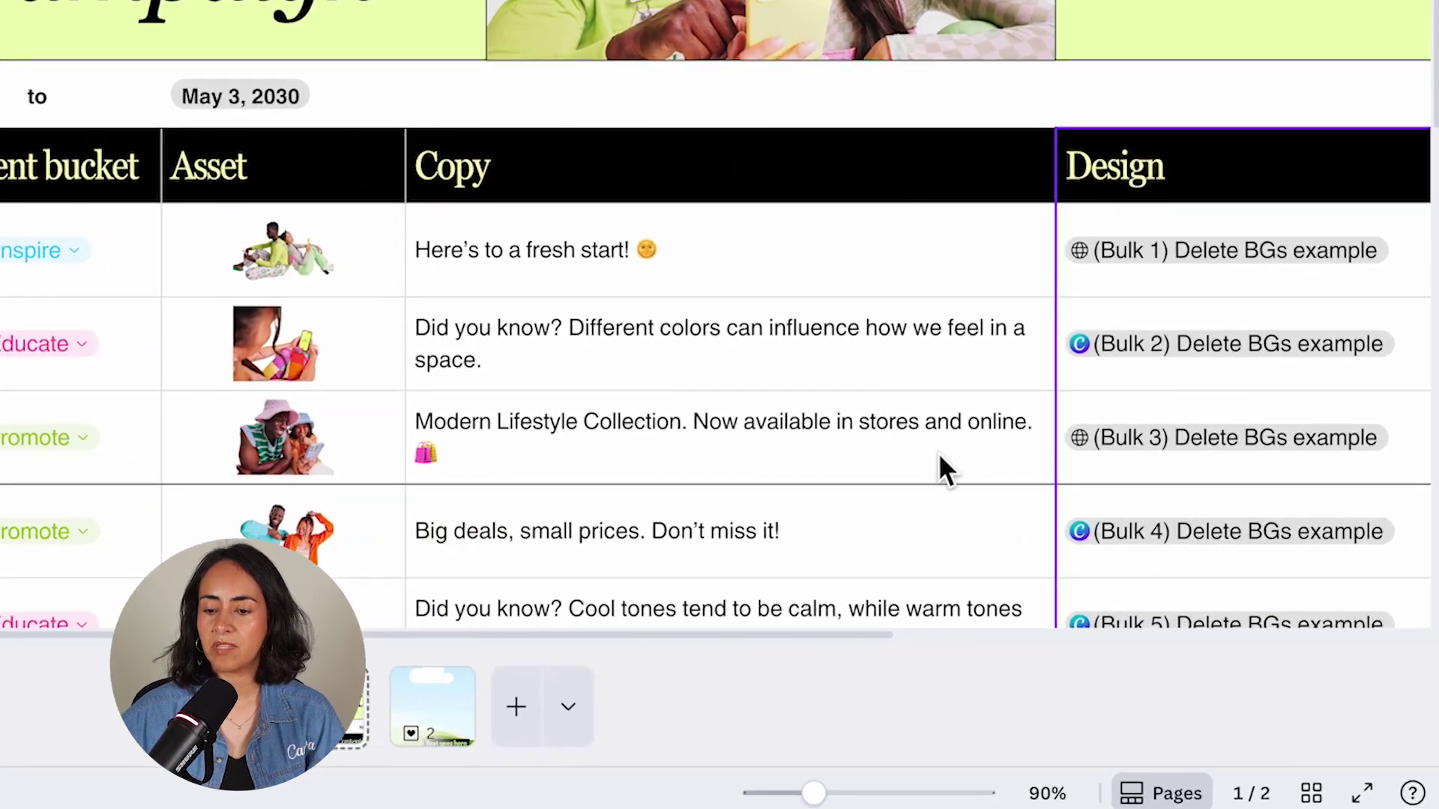
drag(884, 636, 907, 632)
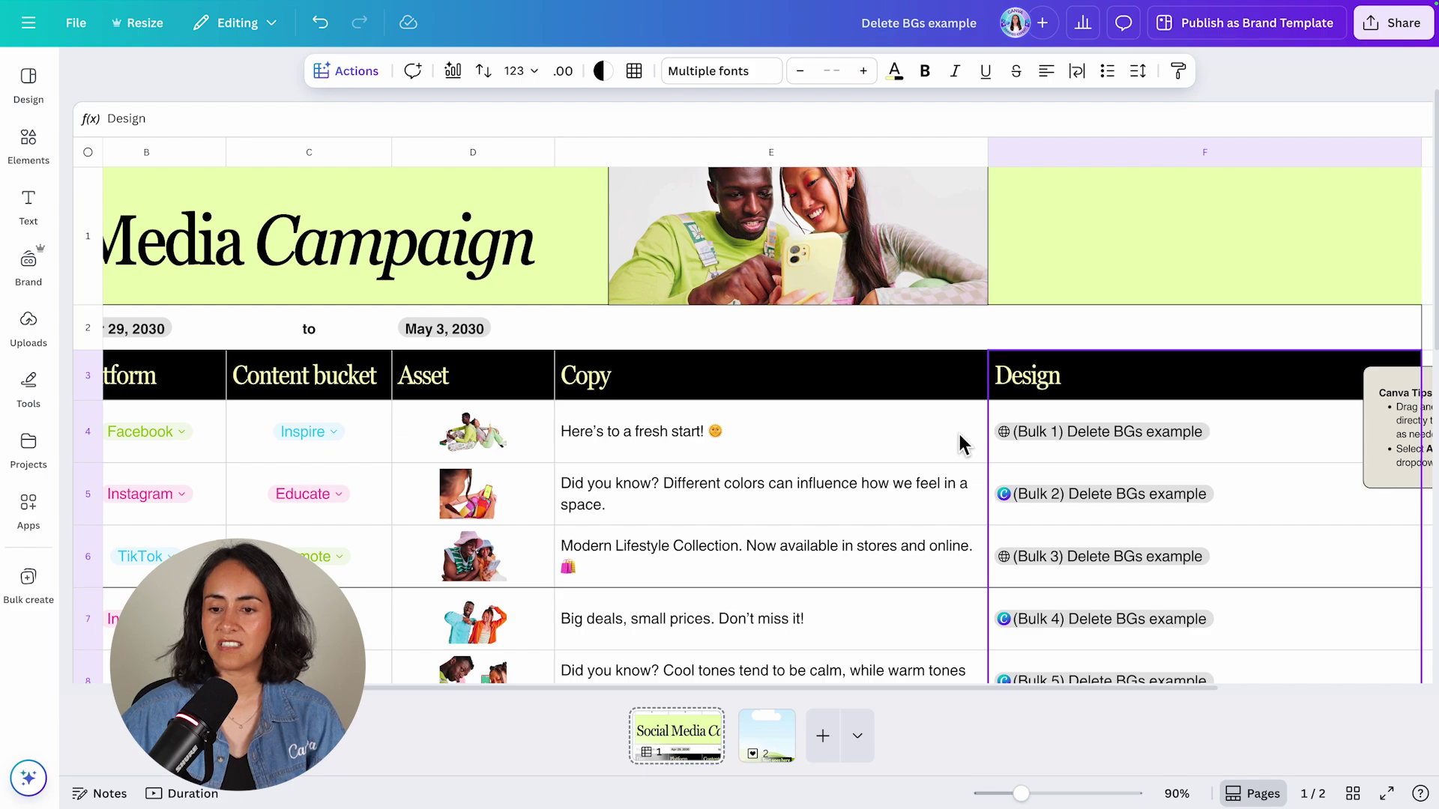
scroll(961, 443, down, 1)
key(Down)
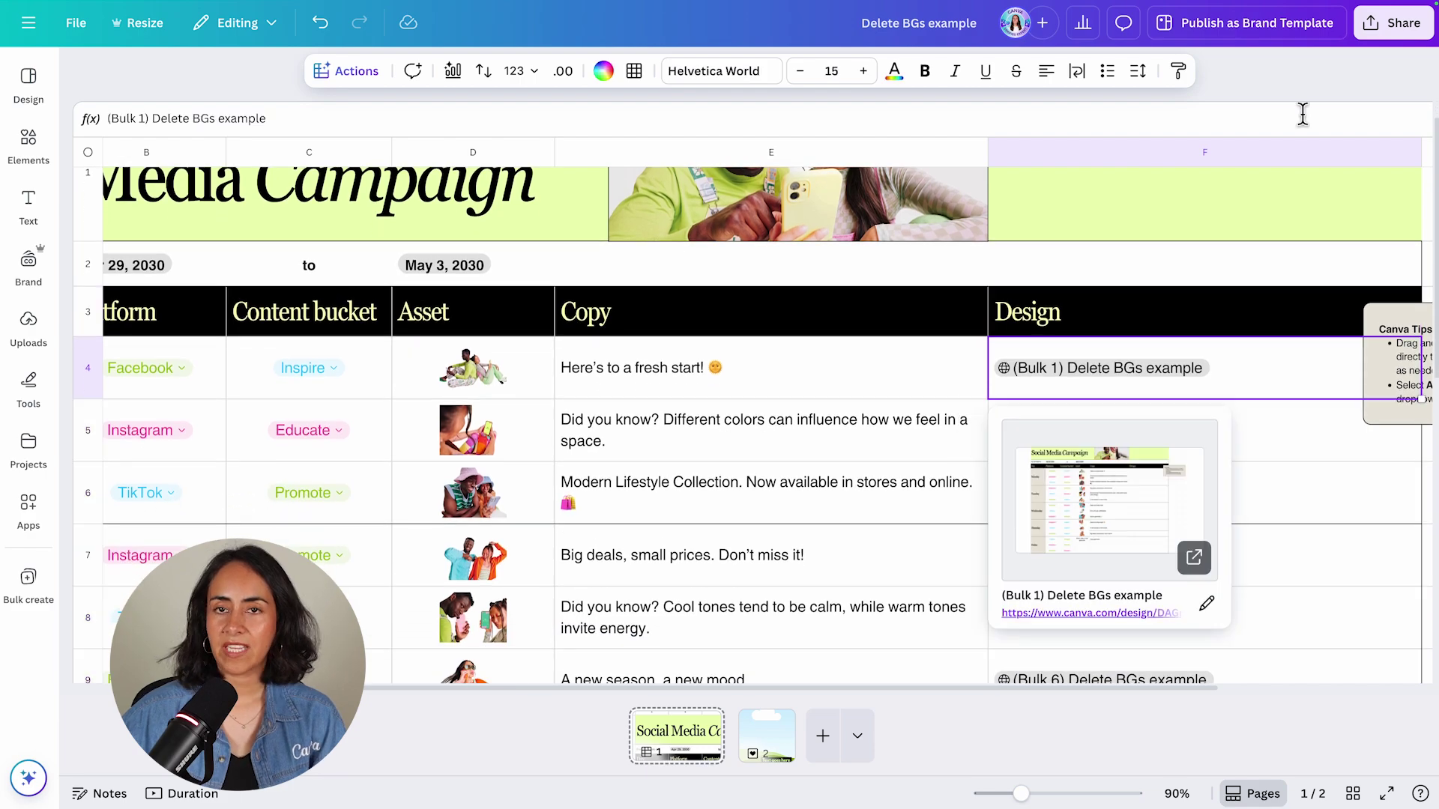
Open the Bulk 2 design from its link in cell F5
click(1399, 431)
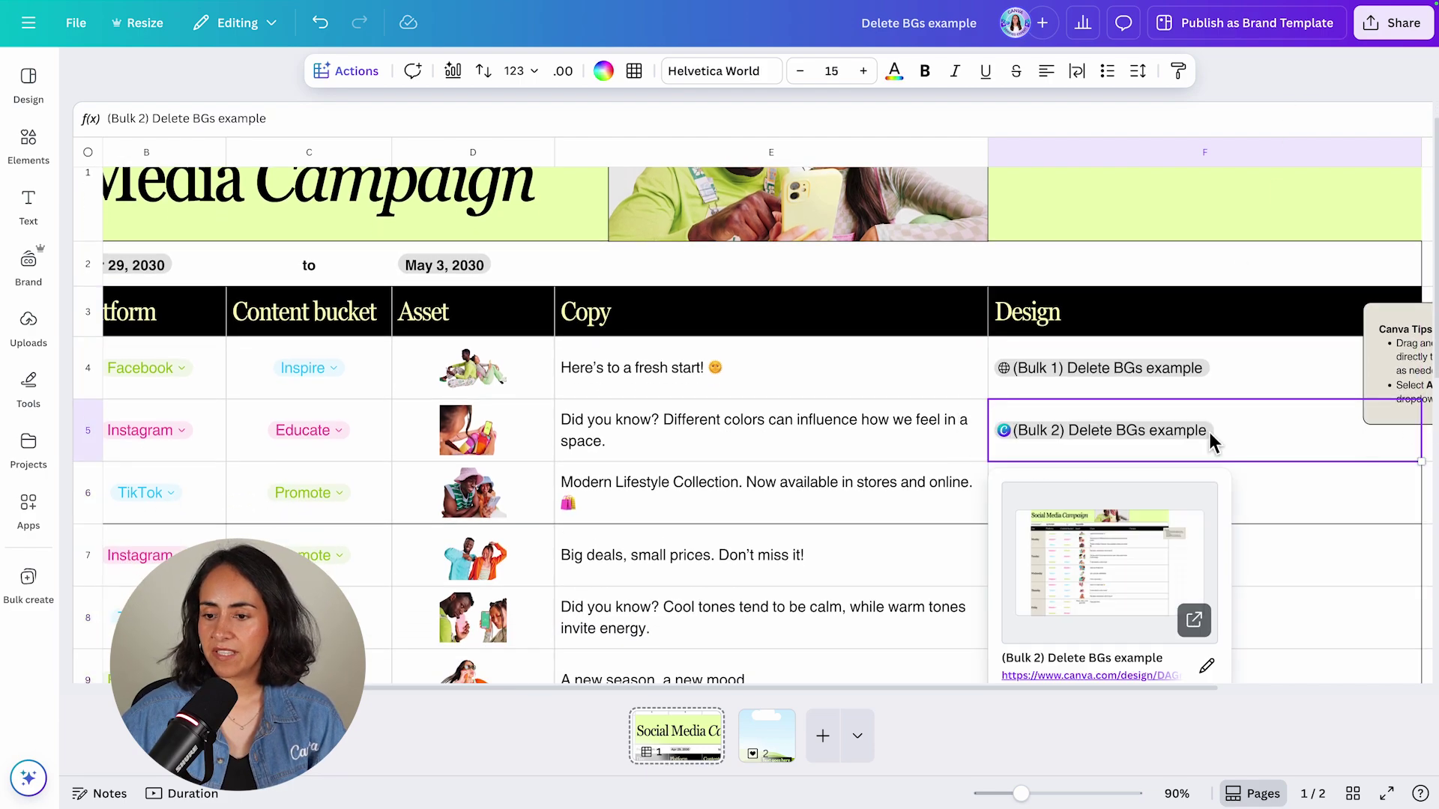
click(1197, 621)
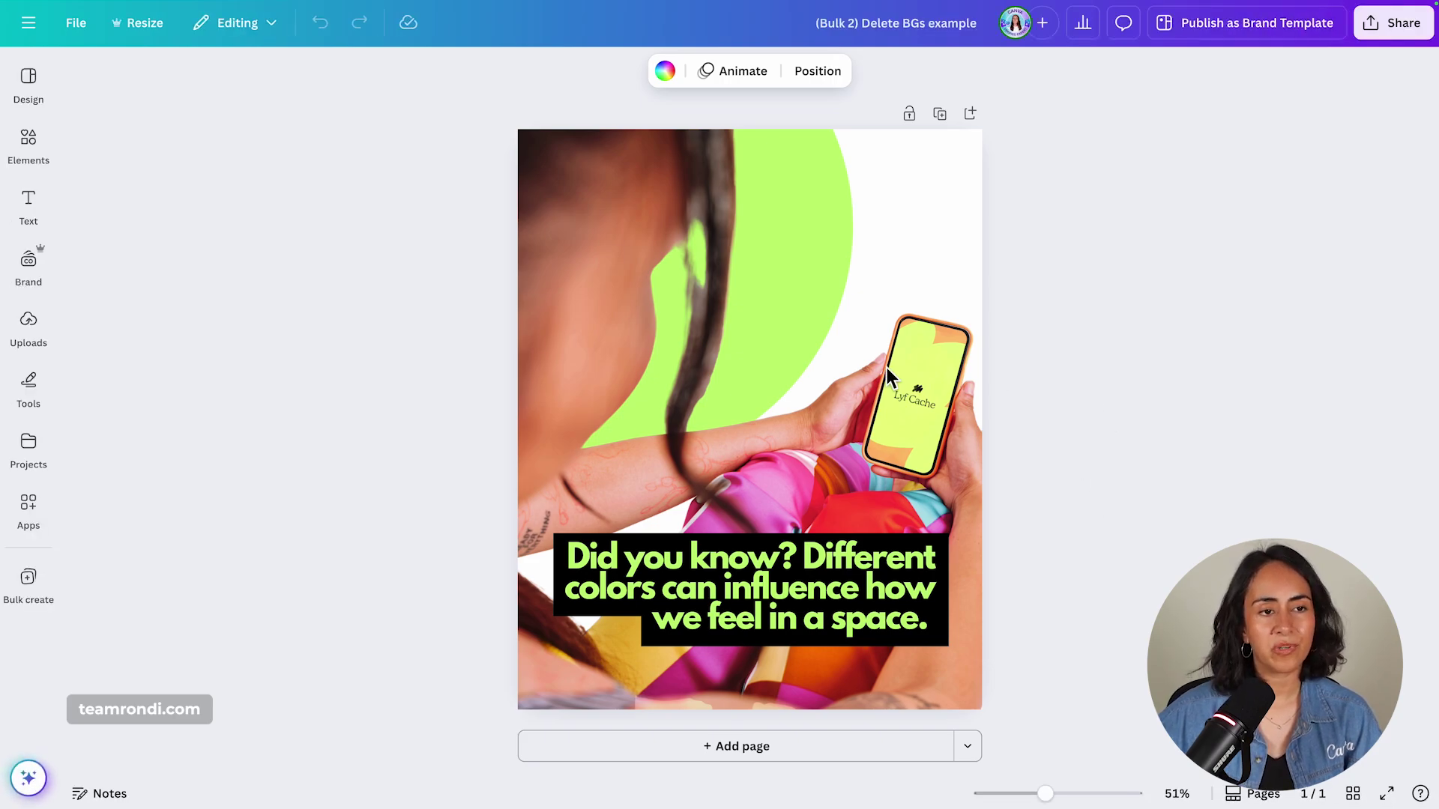
Open Bulk designs 1, 10, 11, 12, 2, 3, 4, 5 and 7 in turn from the folder list
click(28, 30)
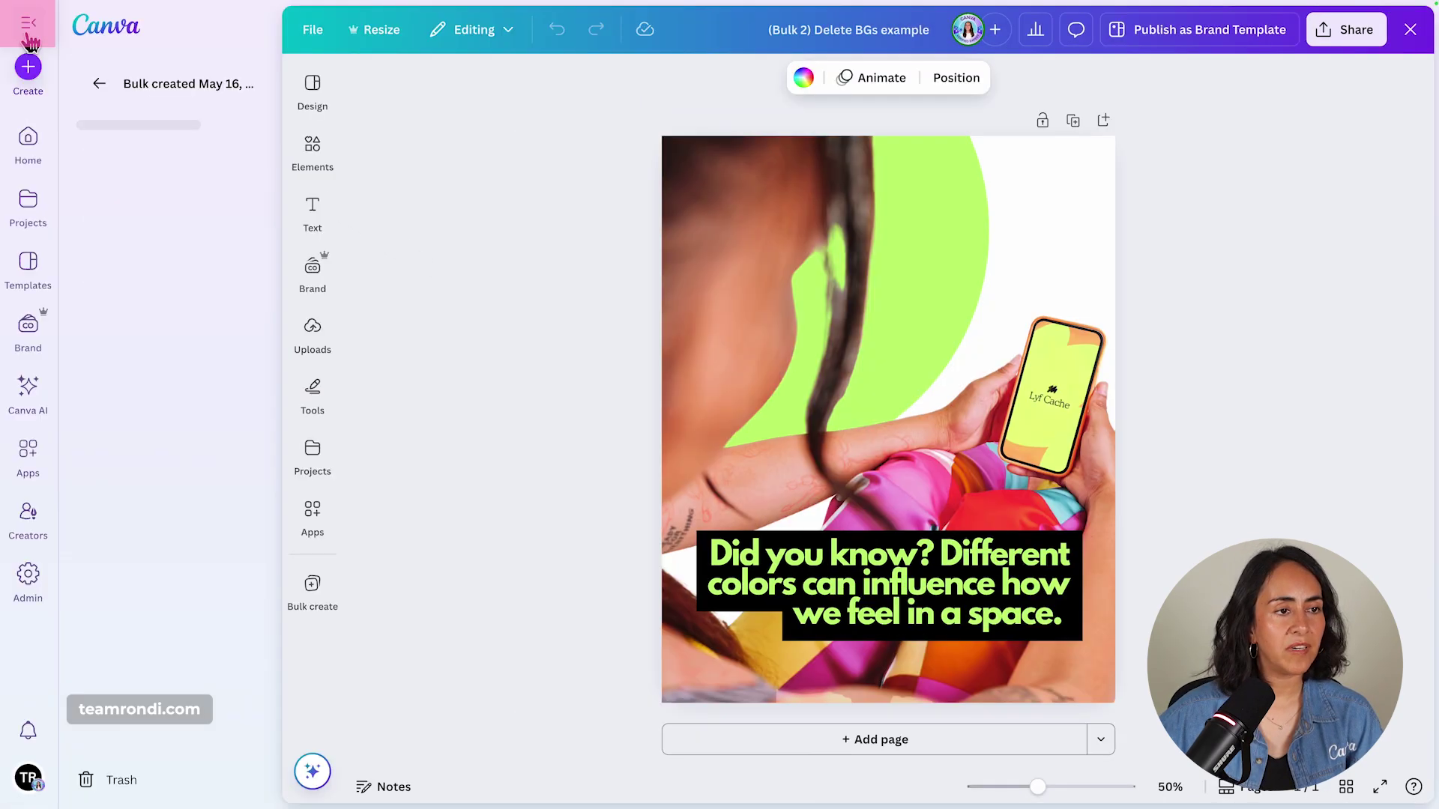
click(162, 125)
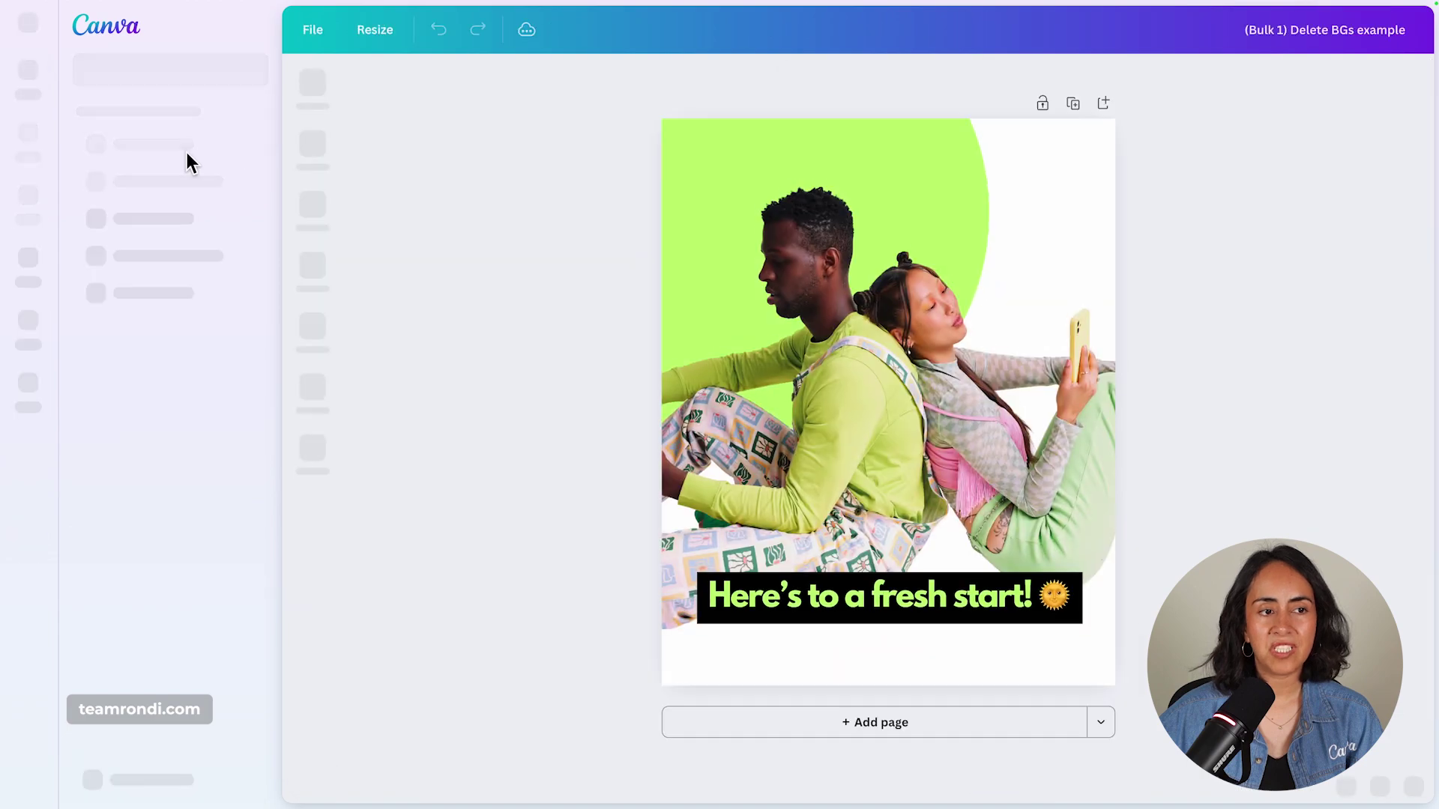
click(187, 164)
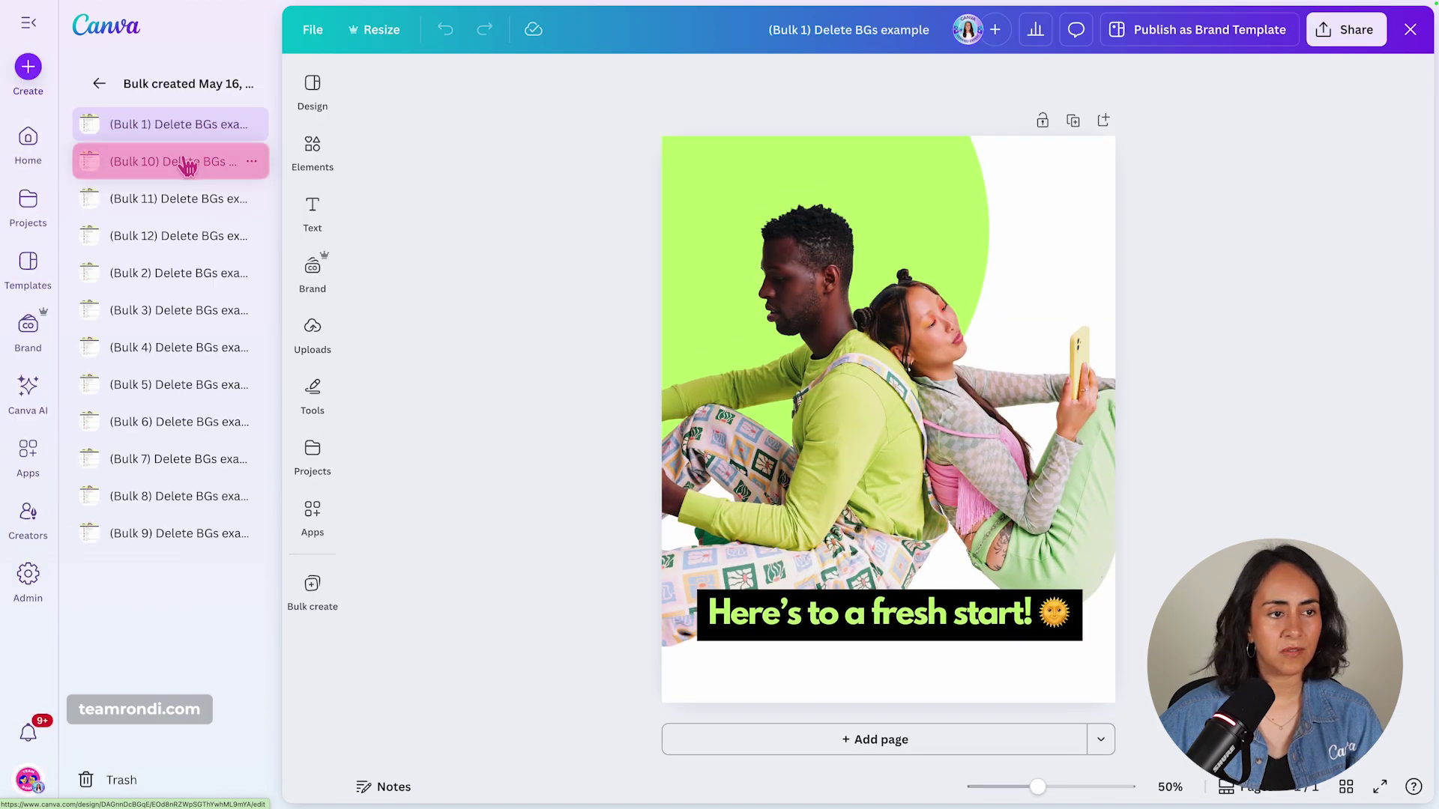
click(187, 213)
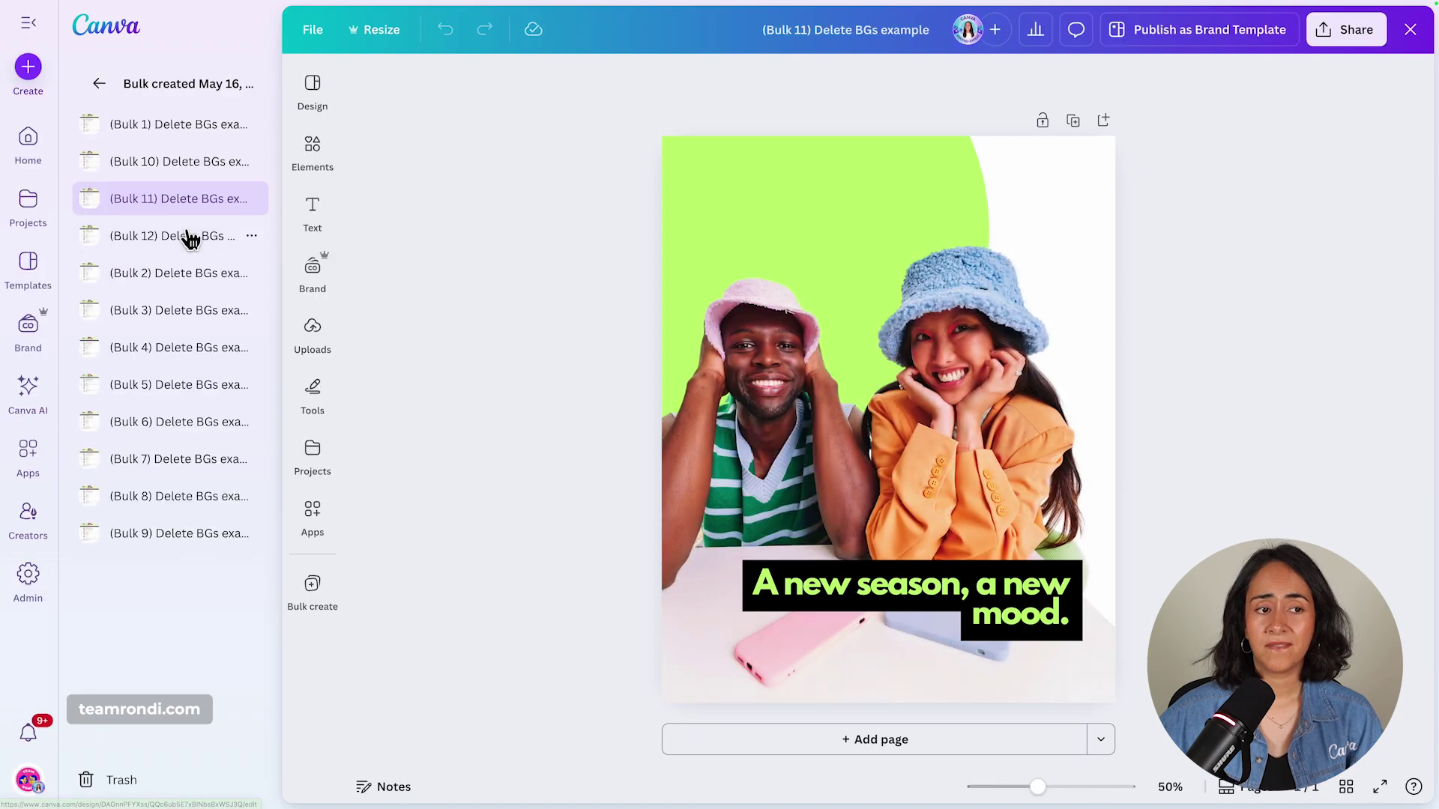
click(187, 235)
click(185, 272)
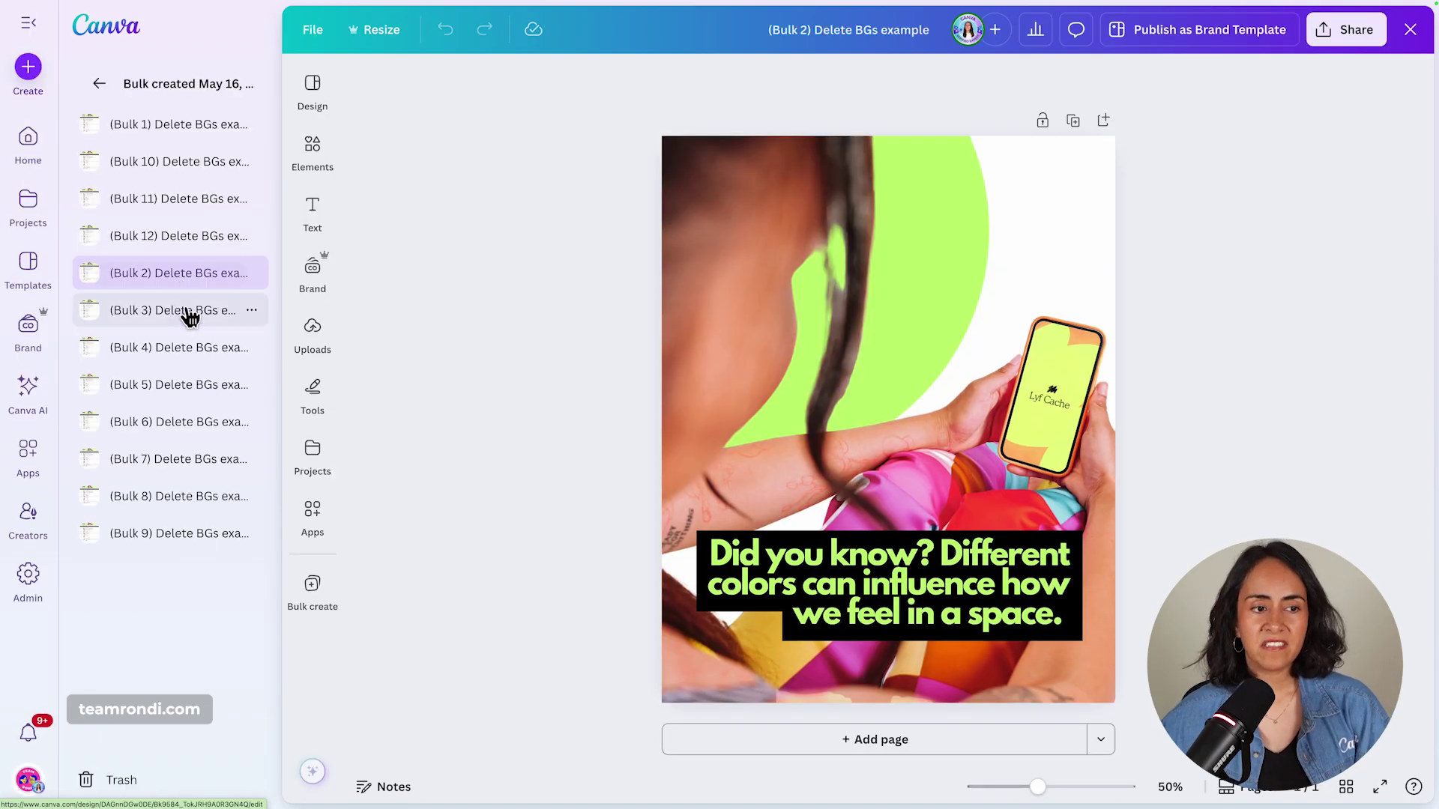
click(186, 311)
click(192, 354)
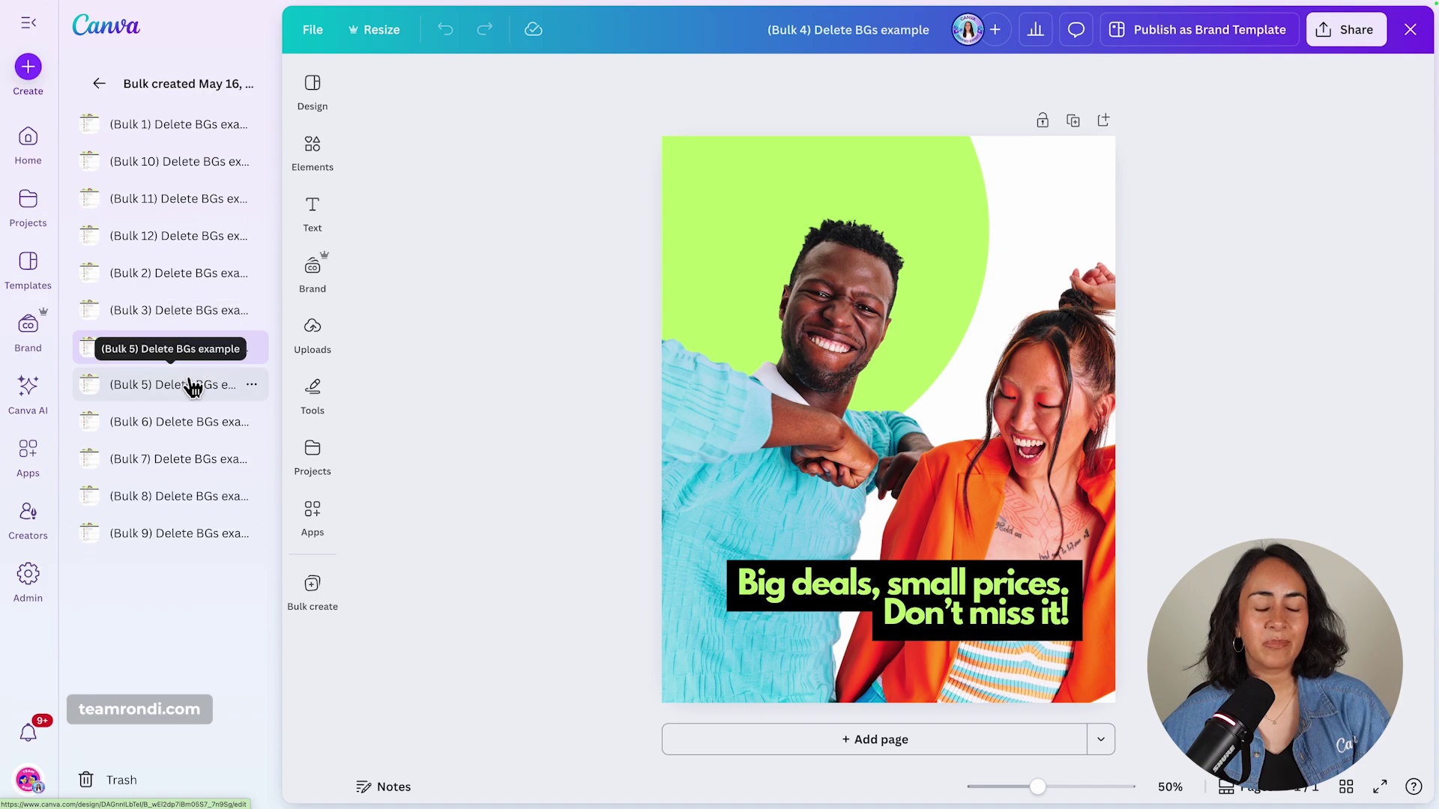
click(189, 385)
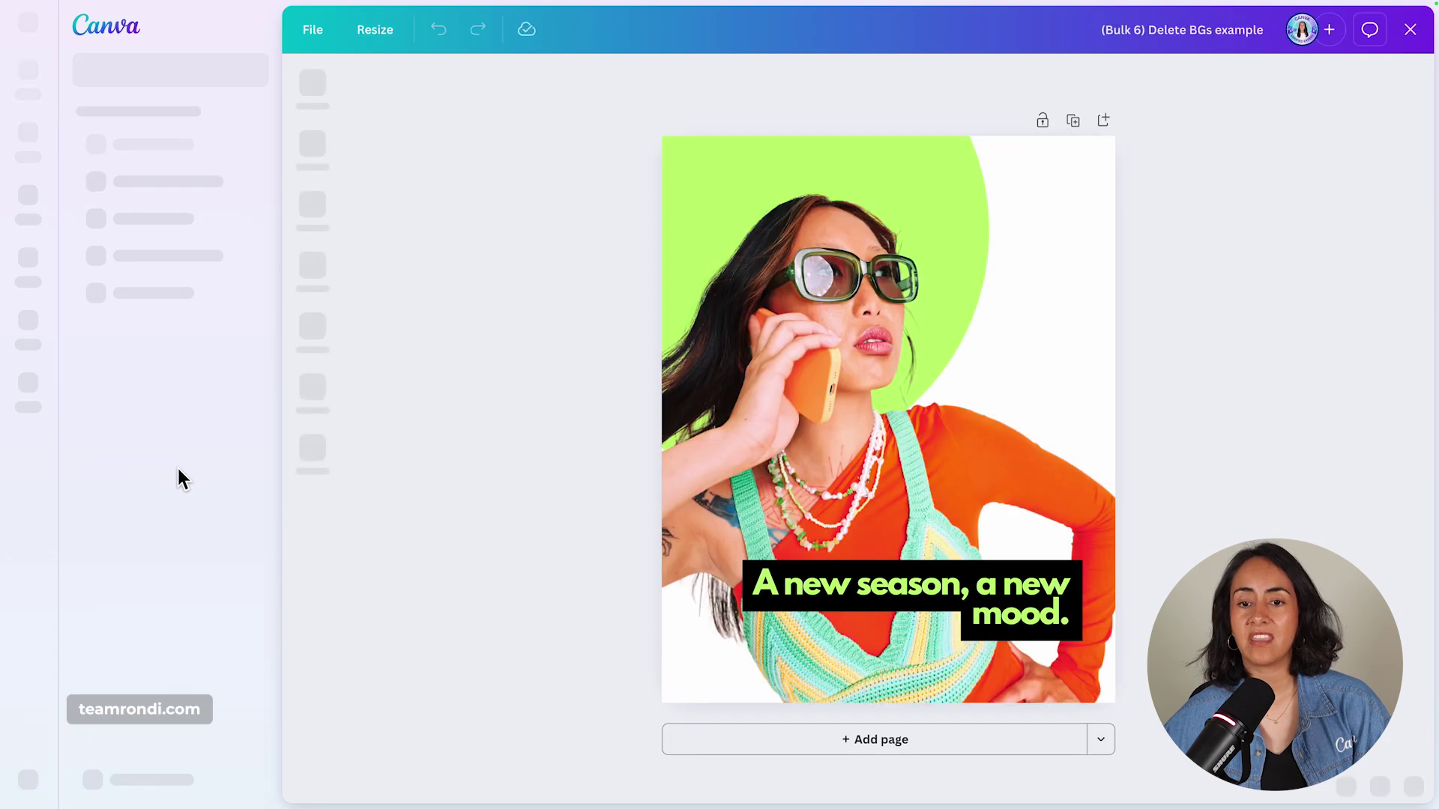
click(182, 475)
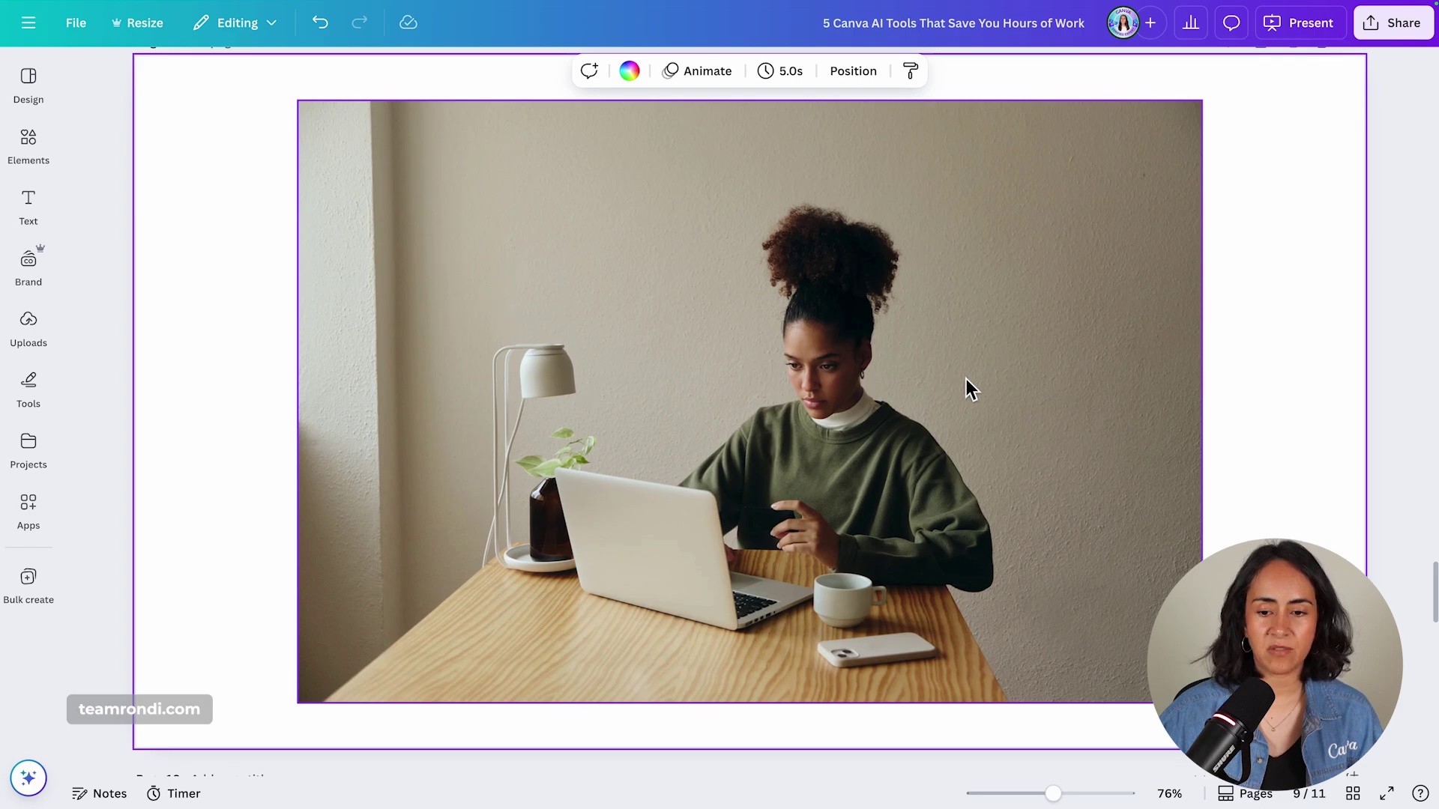
Open BG Generator from the Edit options for the woman-at-laptop photo
click(1086, 349)
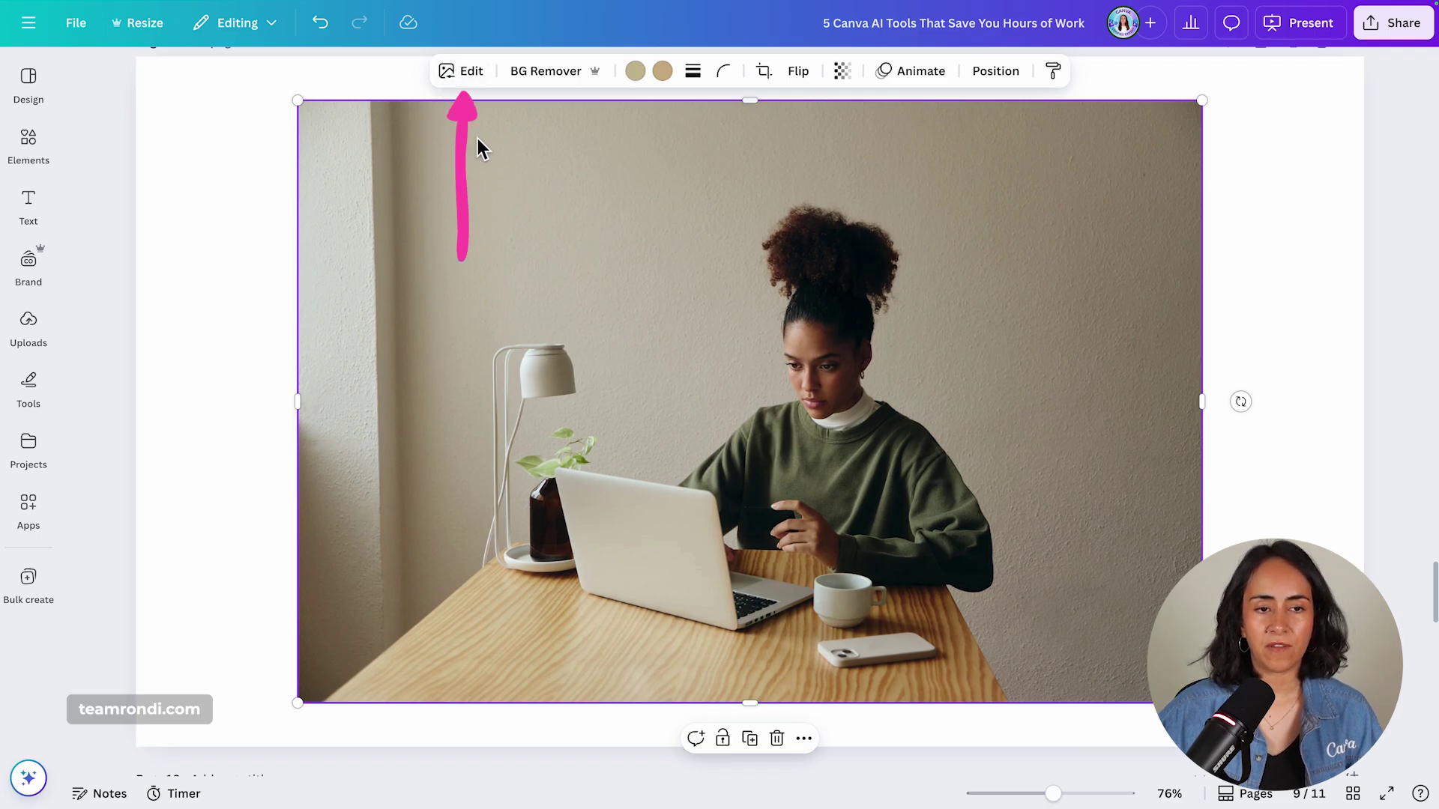
click(469, 71)
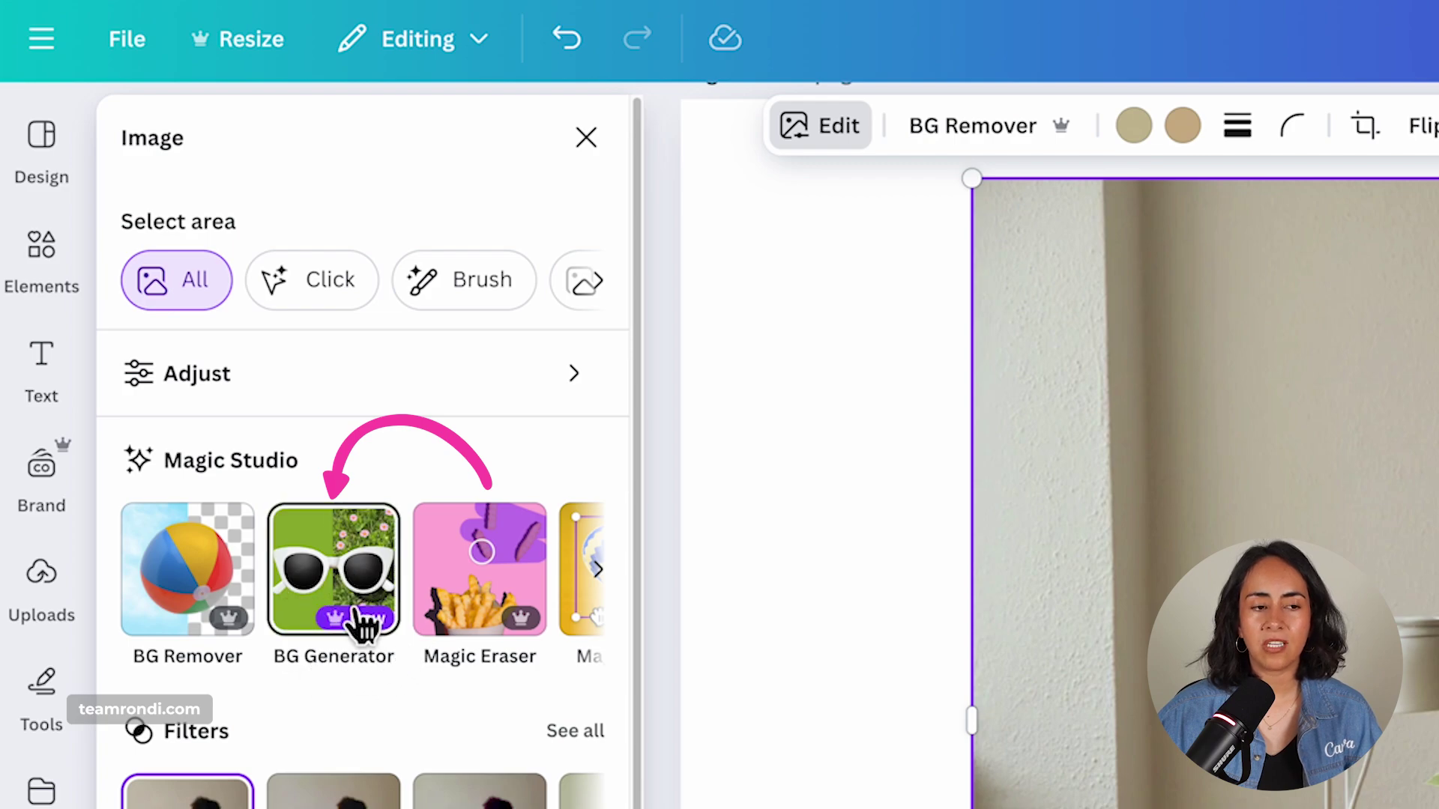
click(334, 558)
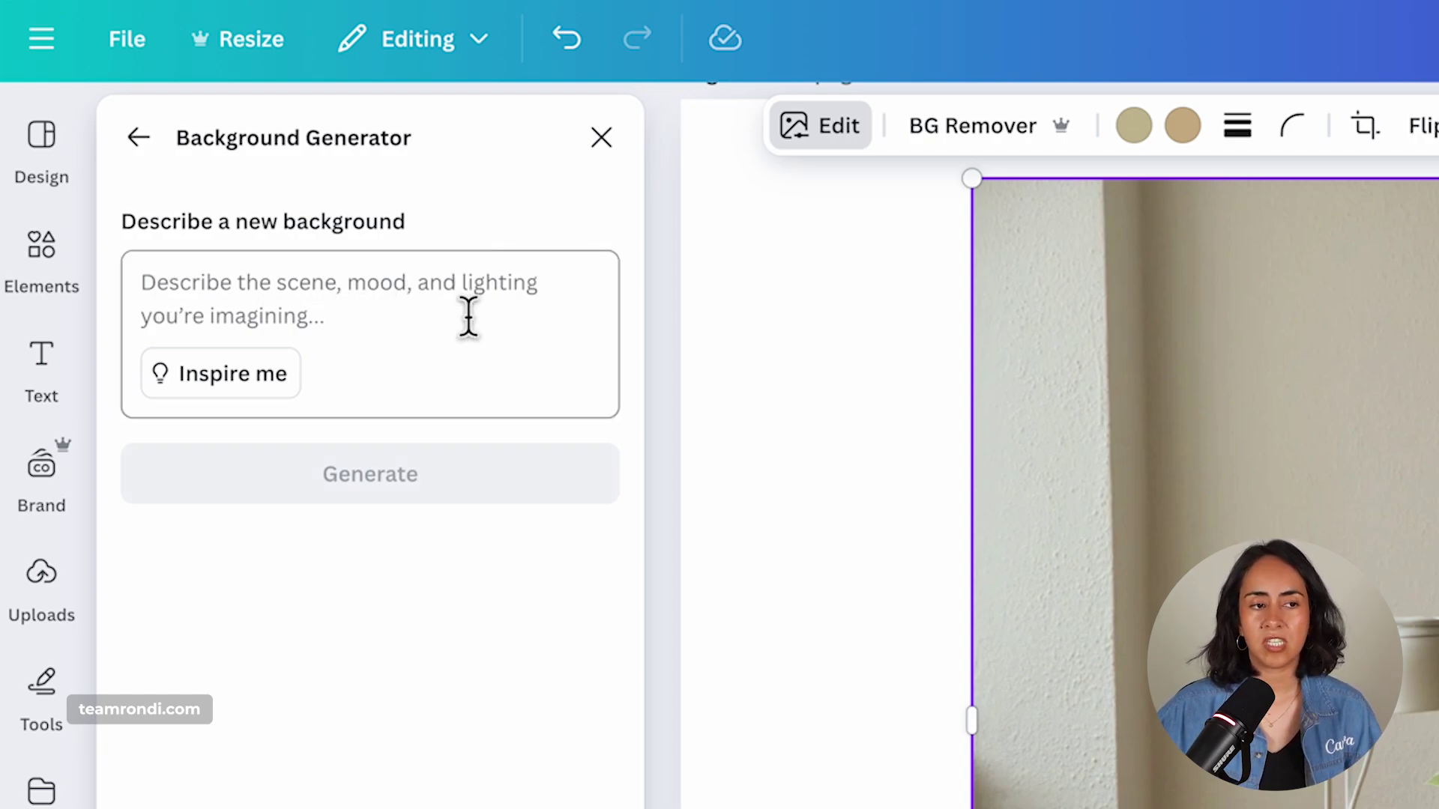
Generate new backgrounds from the prompt 'coffee shop'
click(293, 264)
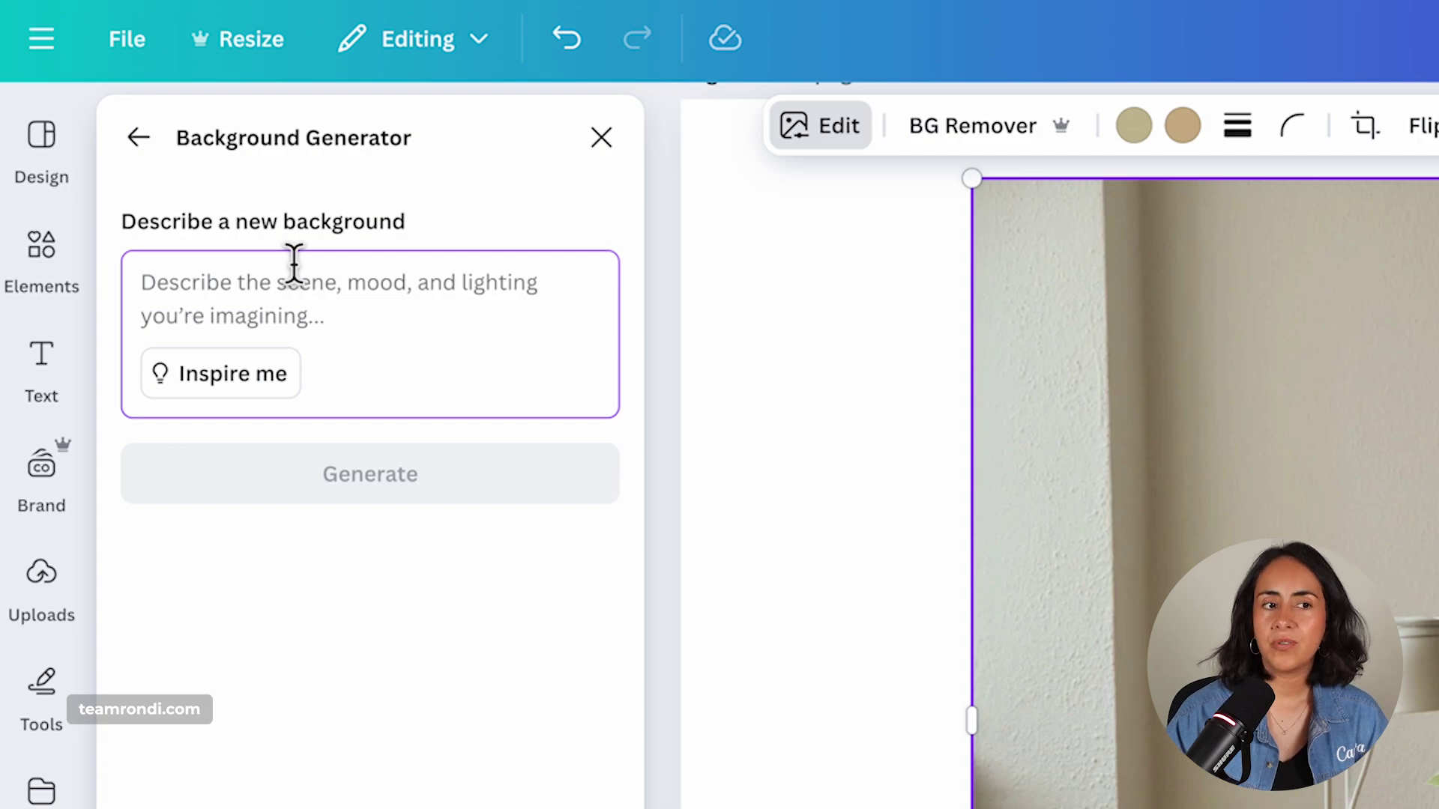
text(coffee shop)
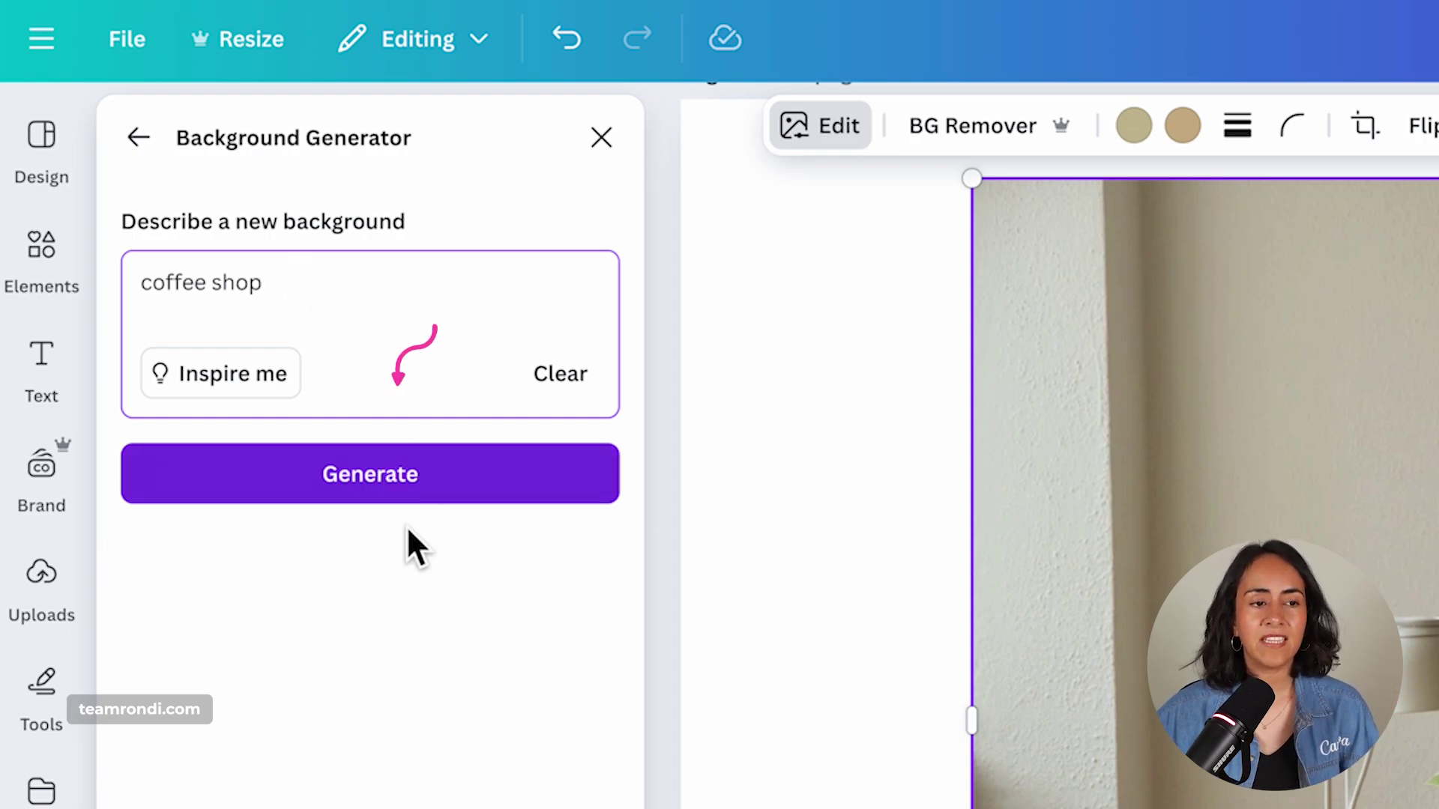
click(416, 487)
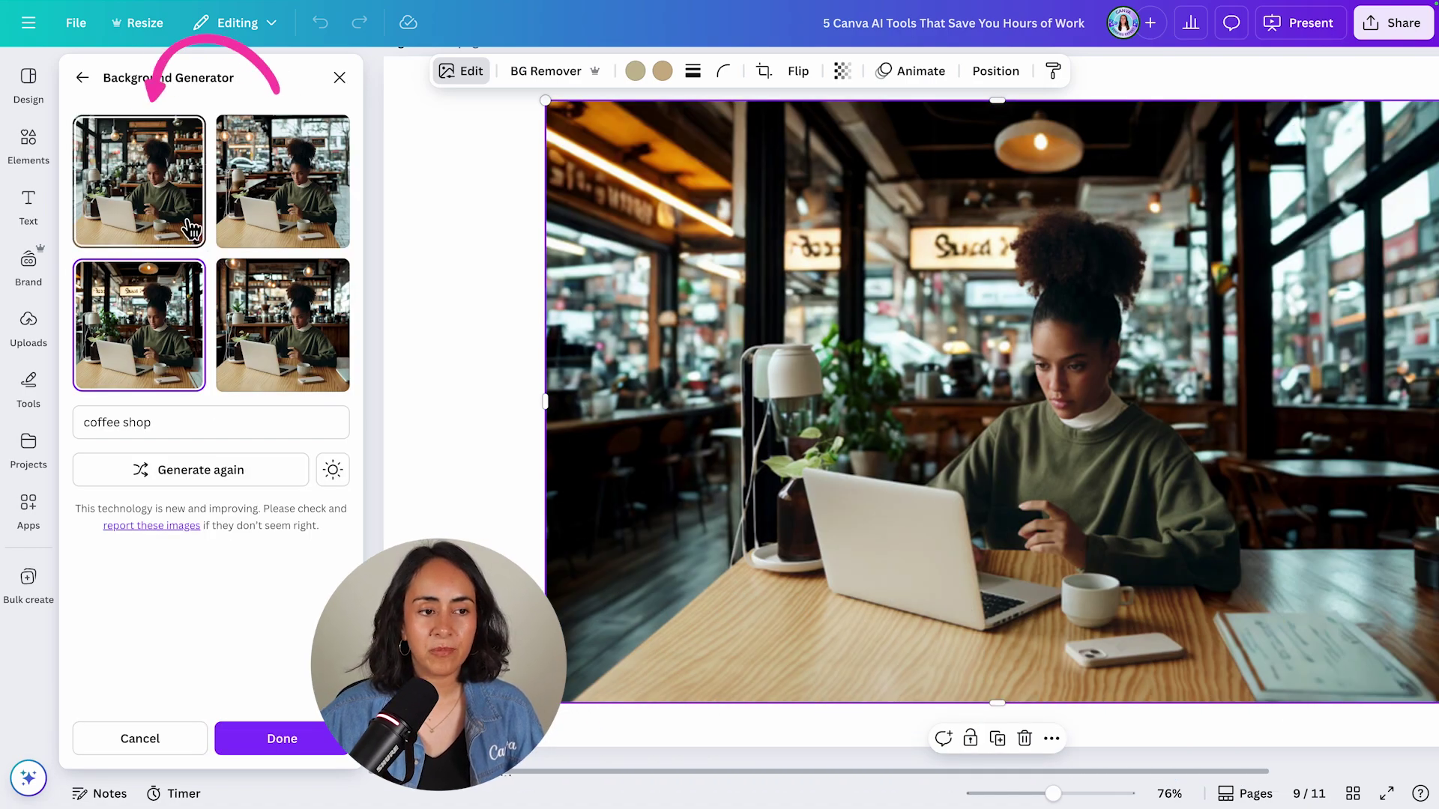
Preview the four generated café backgrounds and apply the fourth, brick-walled one
click(191, 229)
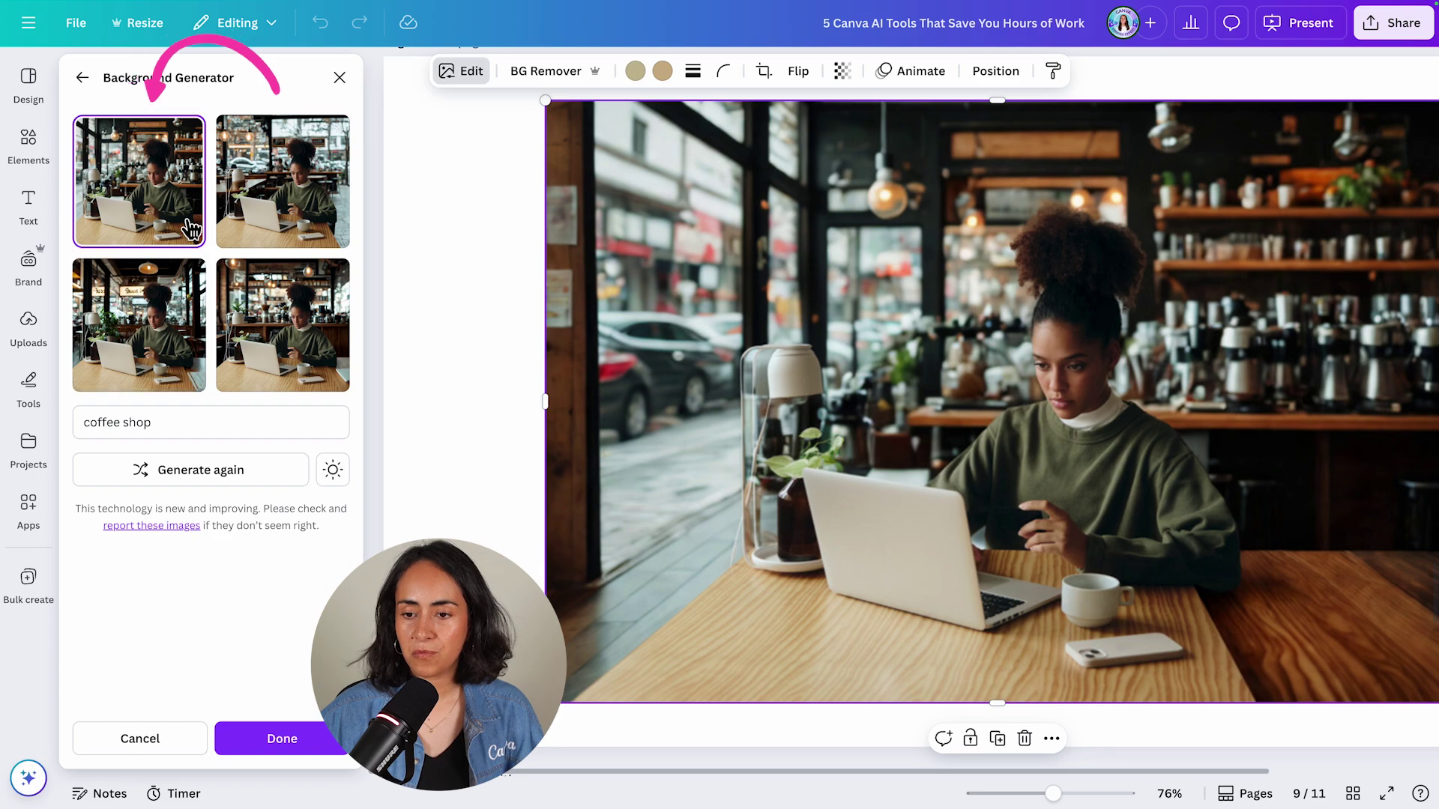
click(264, 225)
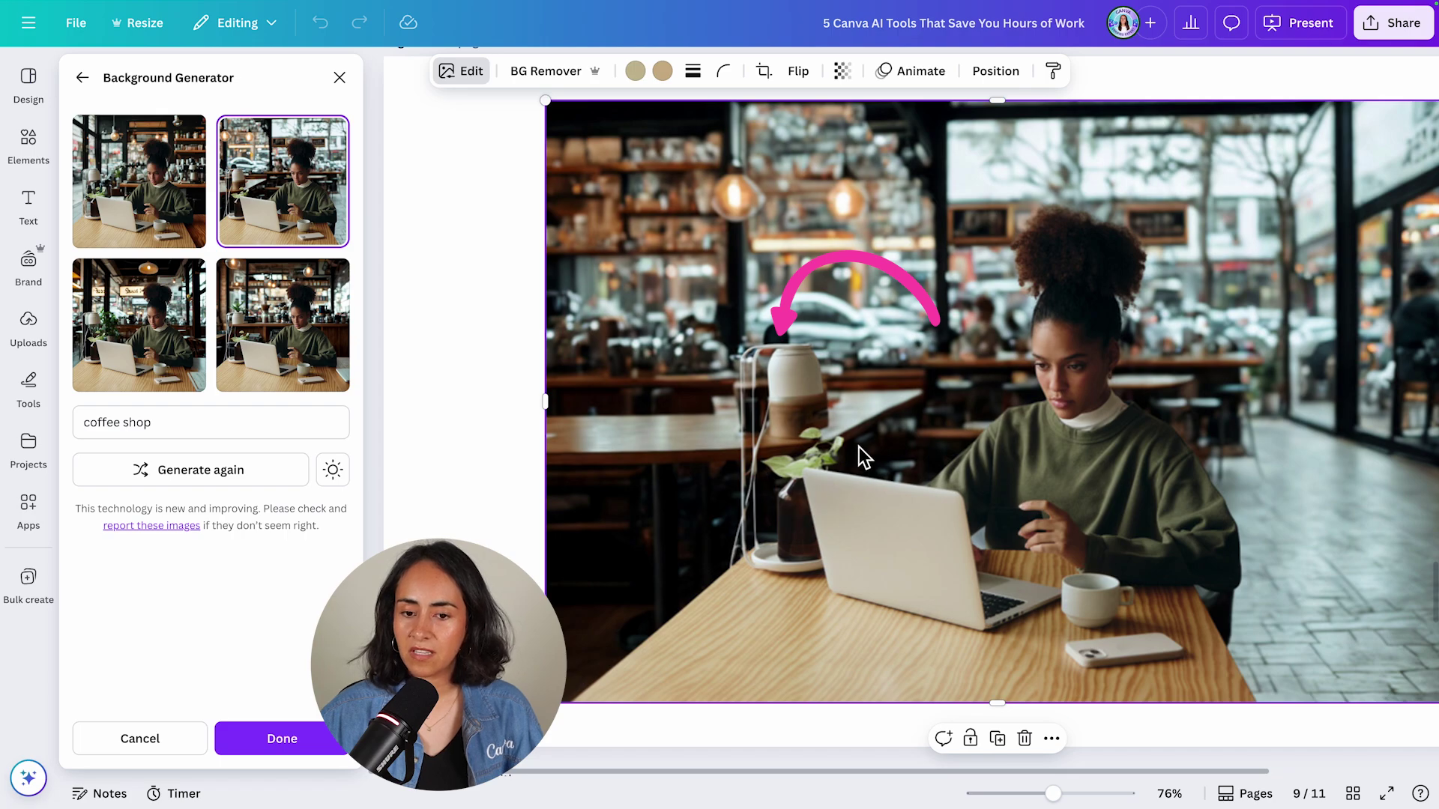
click(164, 365)
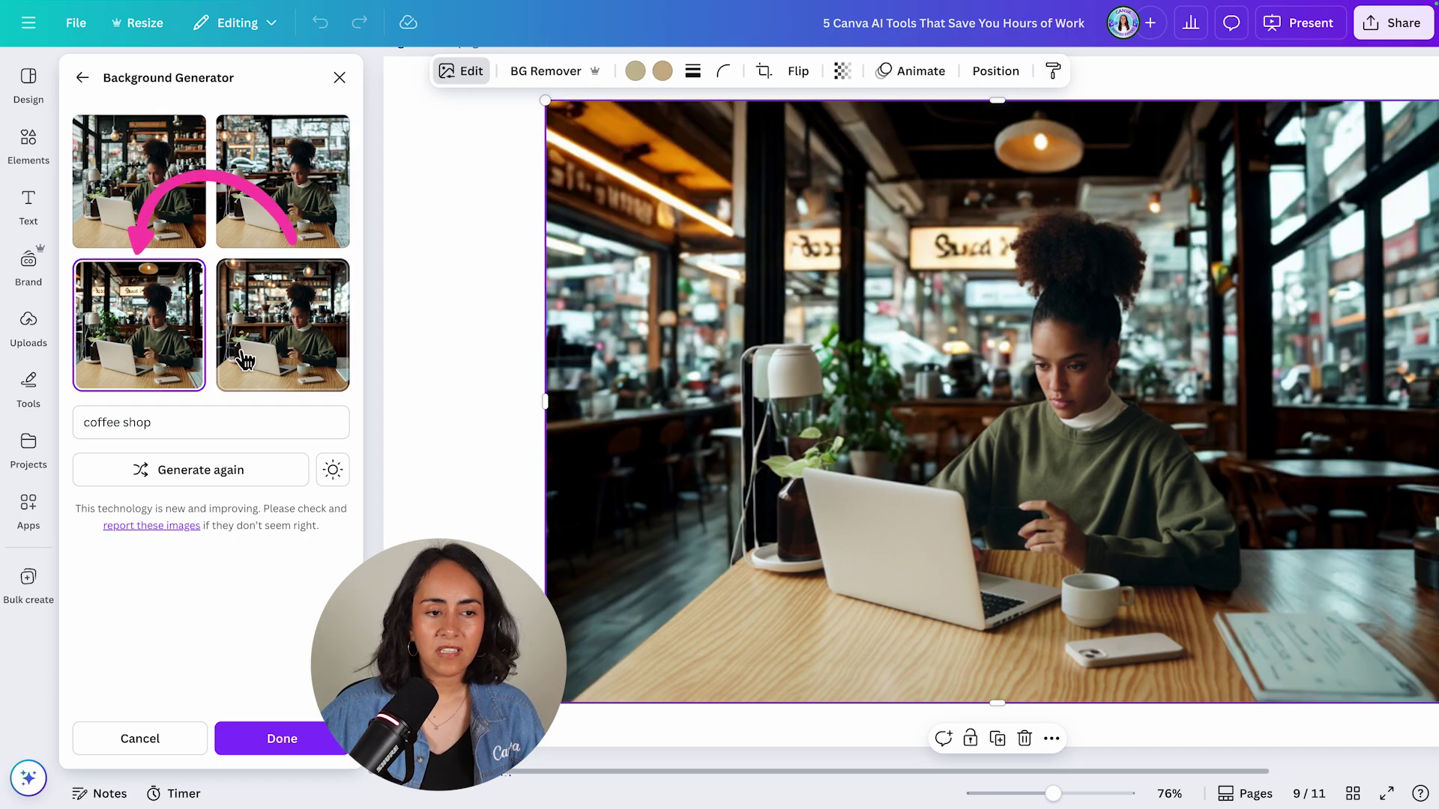
click(294, 357)
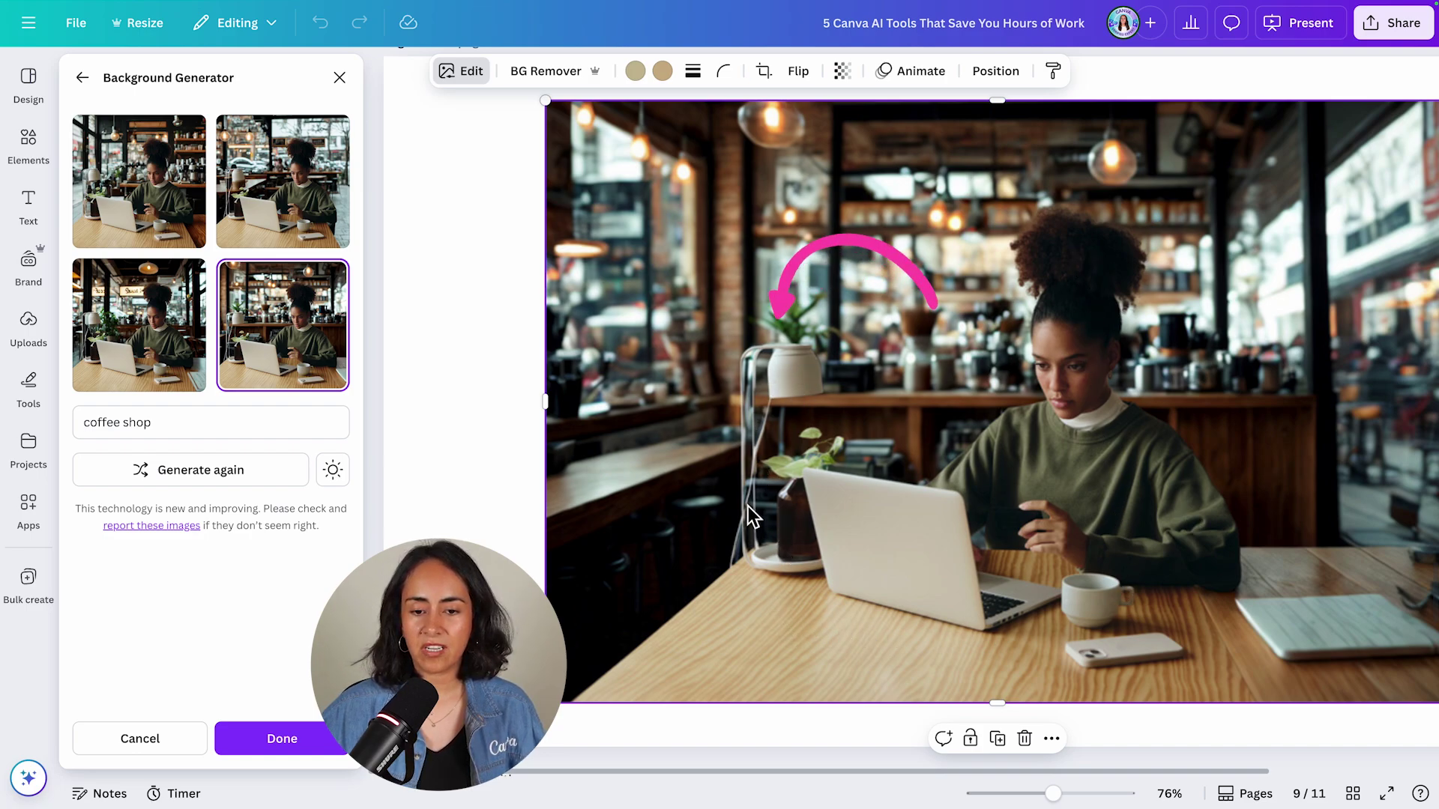
click(139, 181)
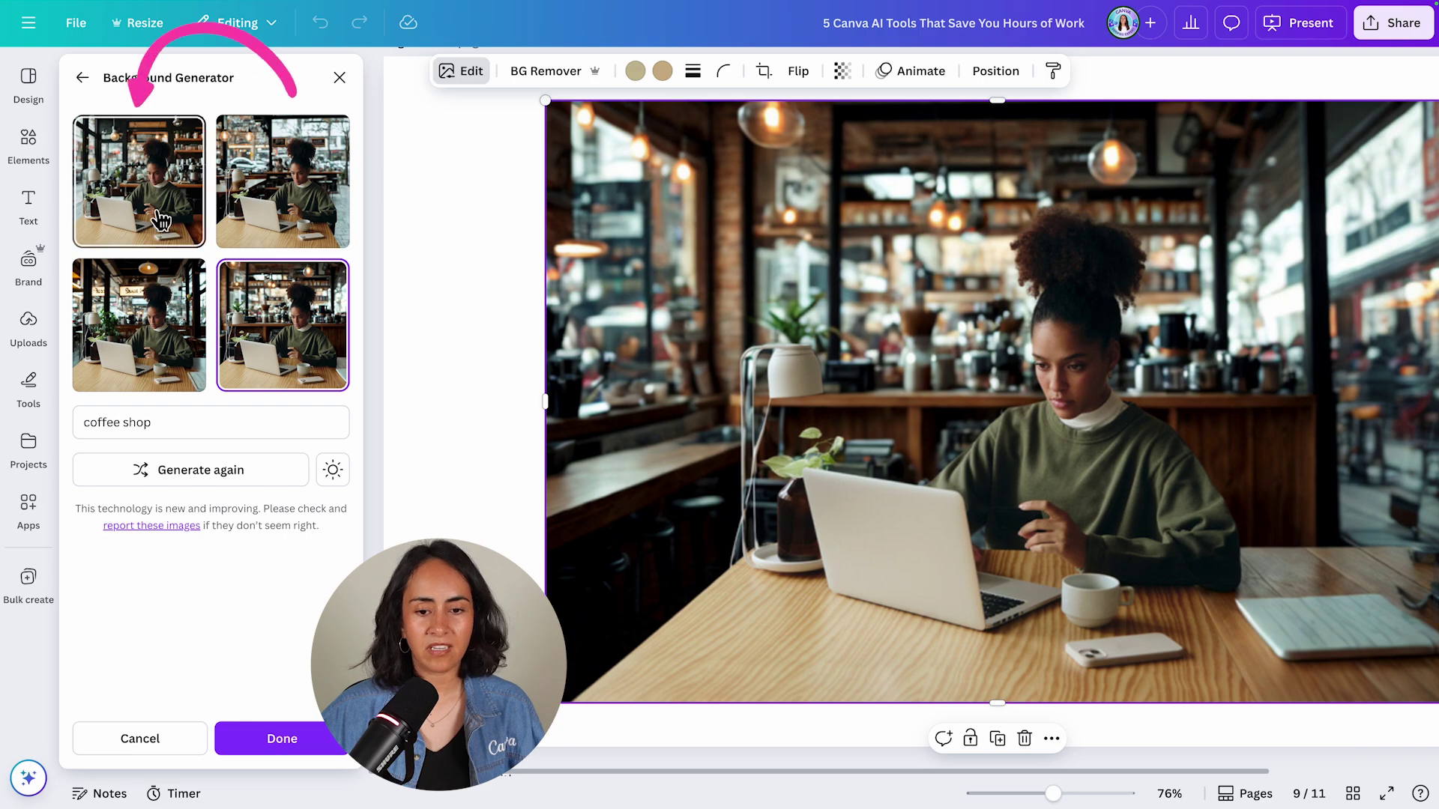
click(246, 349)
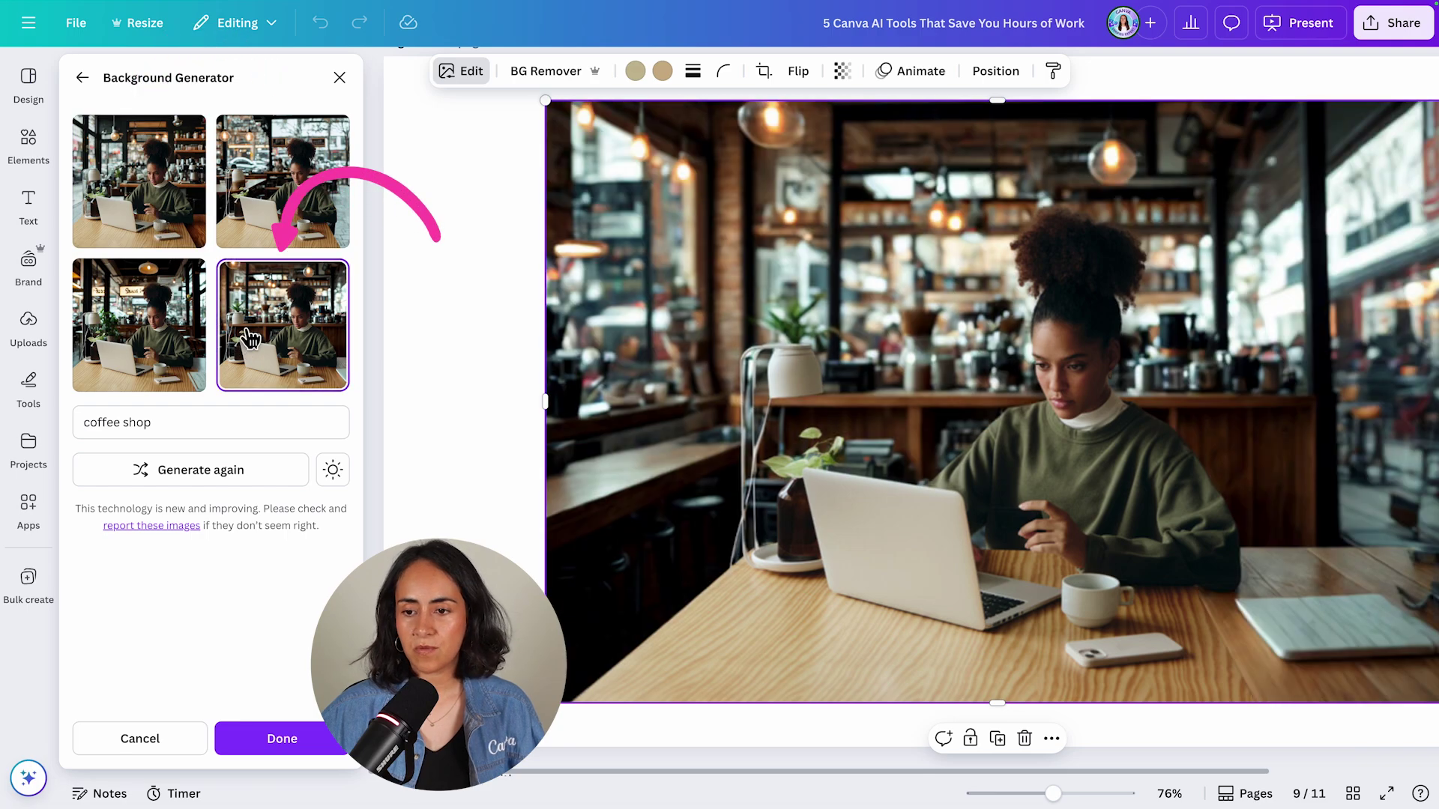
click(131, 182)
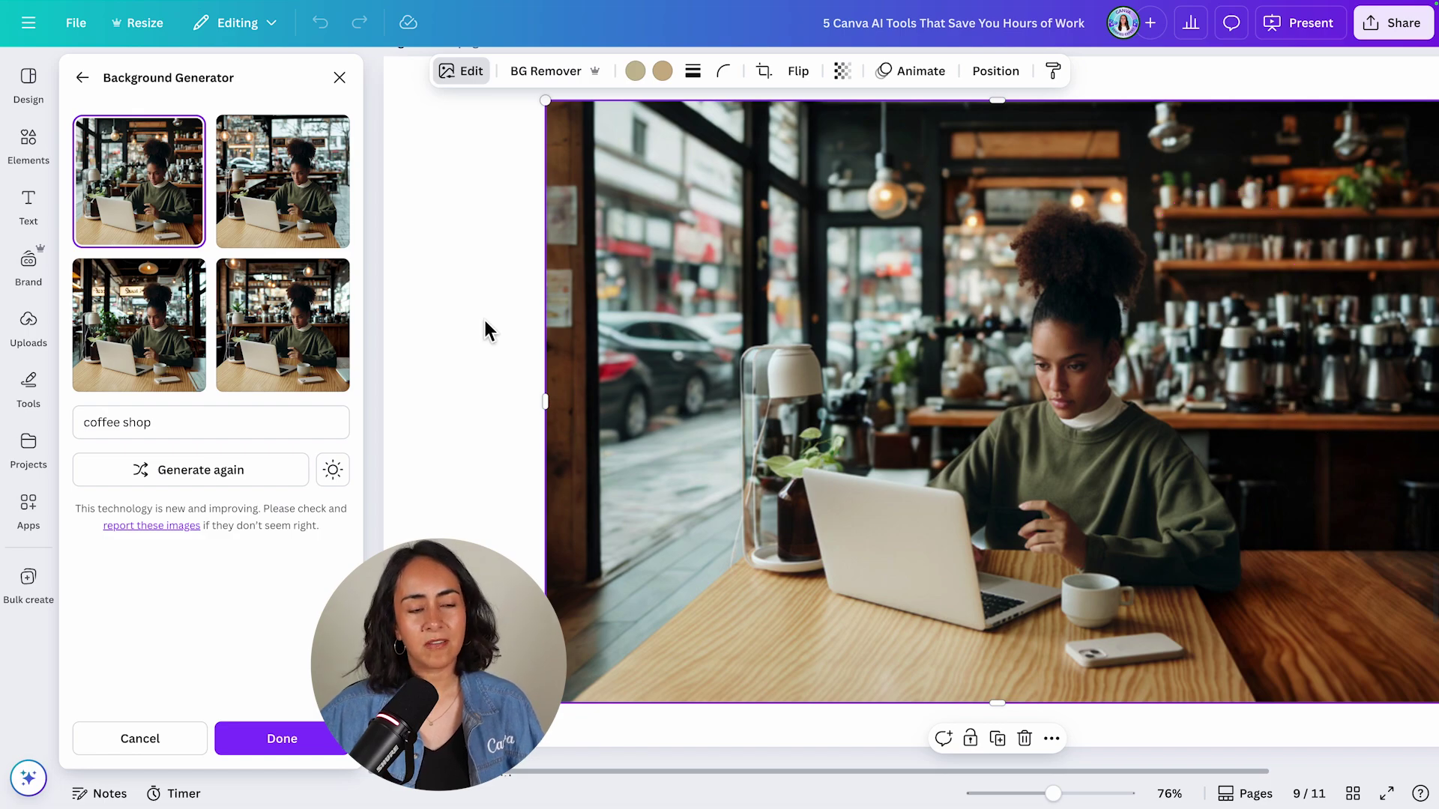
click(280, 315)
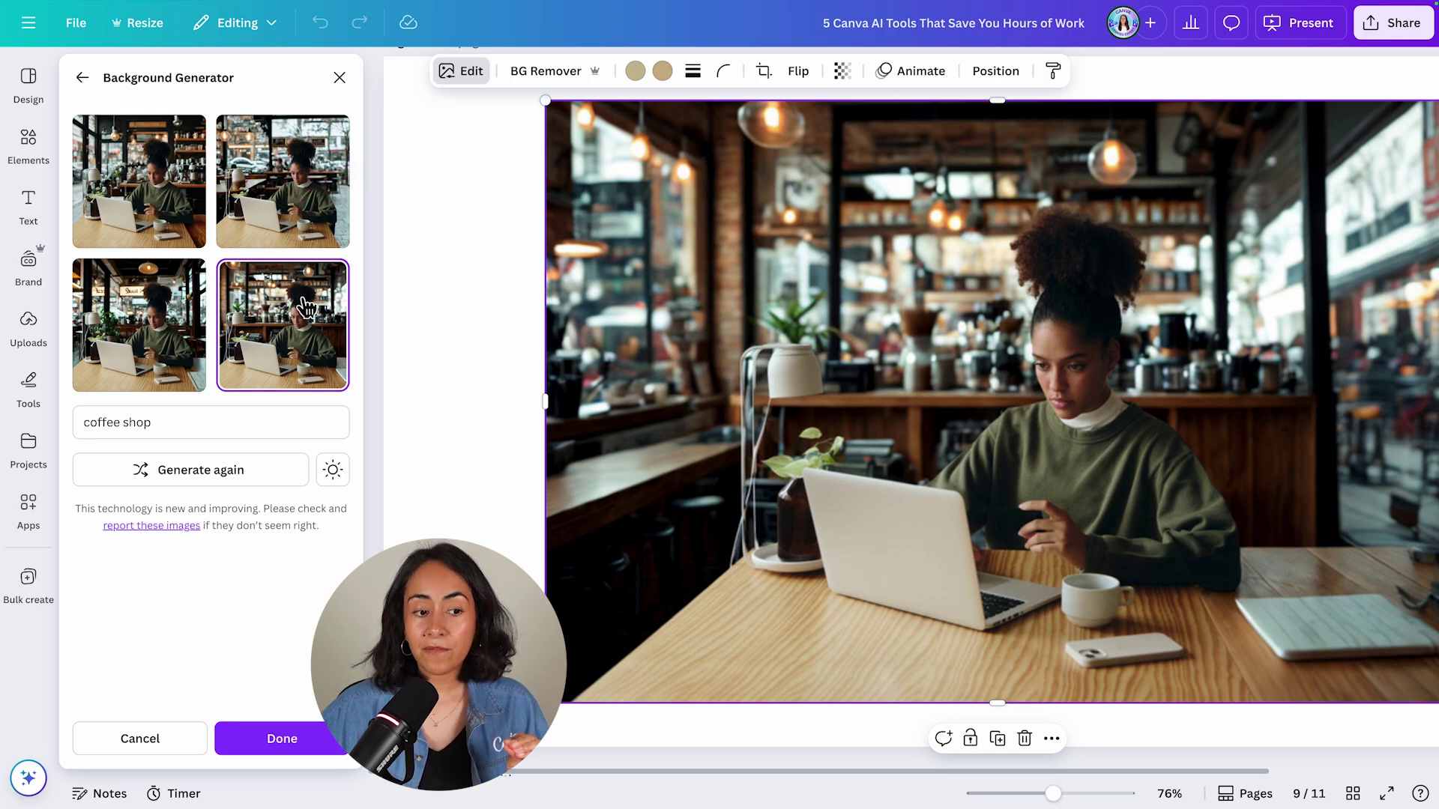
Compare None, Balanced and Maximum relight on the woman, settling on Balanced relight
click(334, 472)
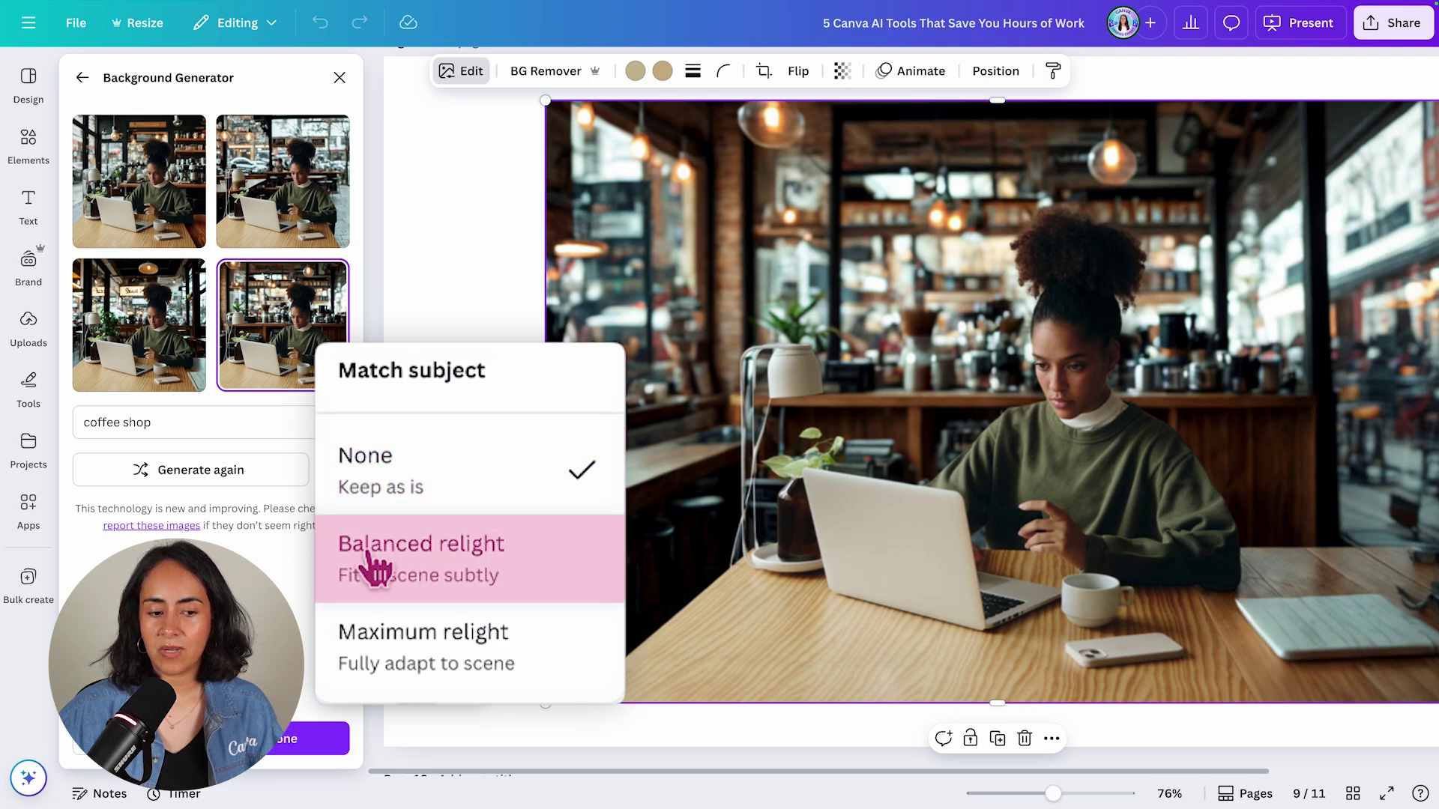
click(539, 583)
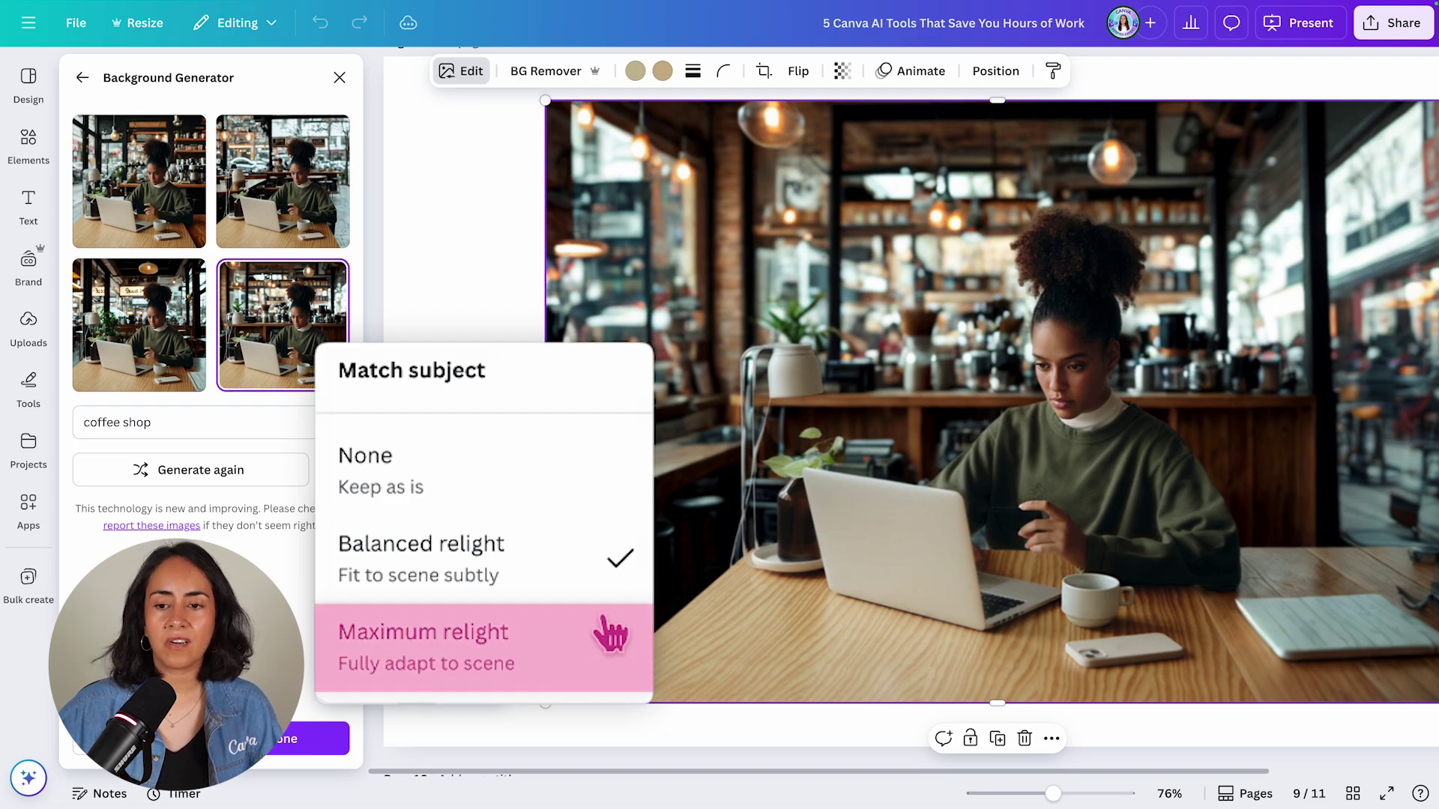
click(585, 678)
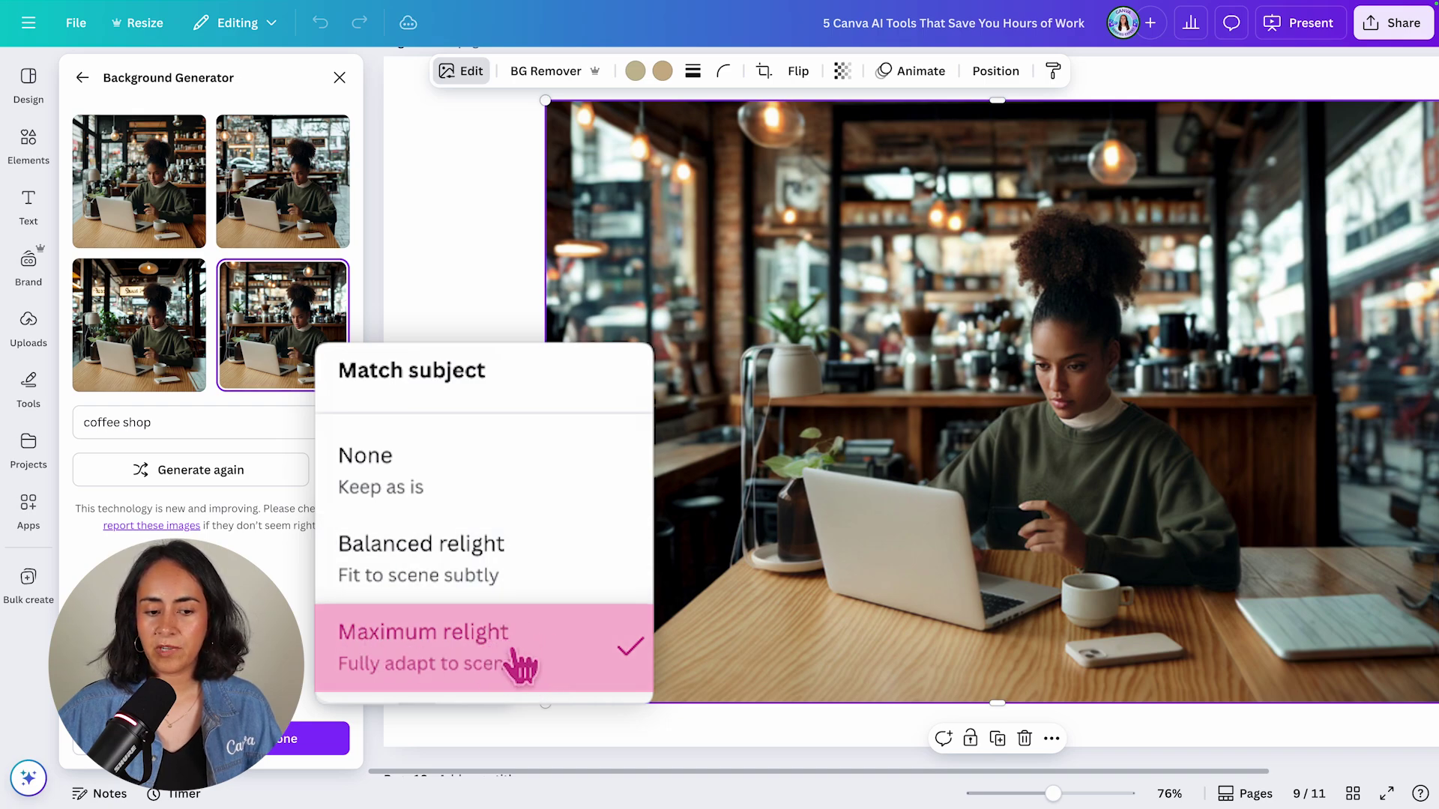
click(442, 496)
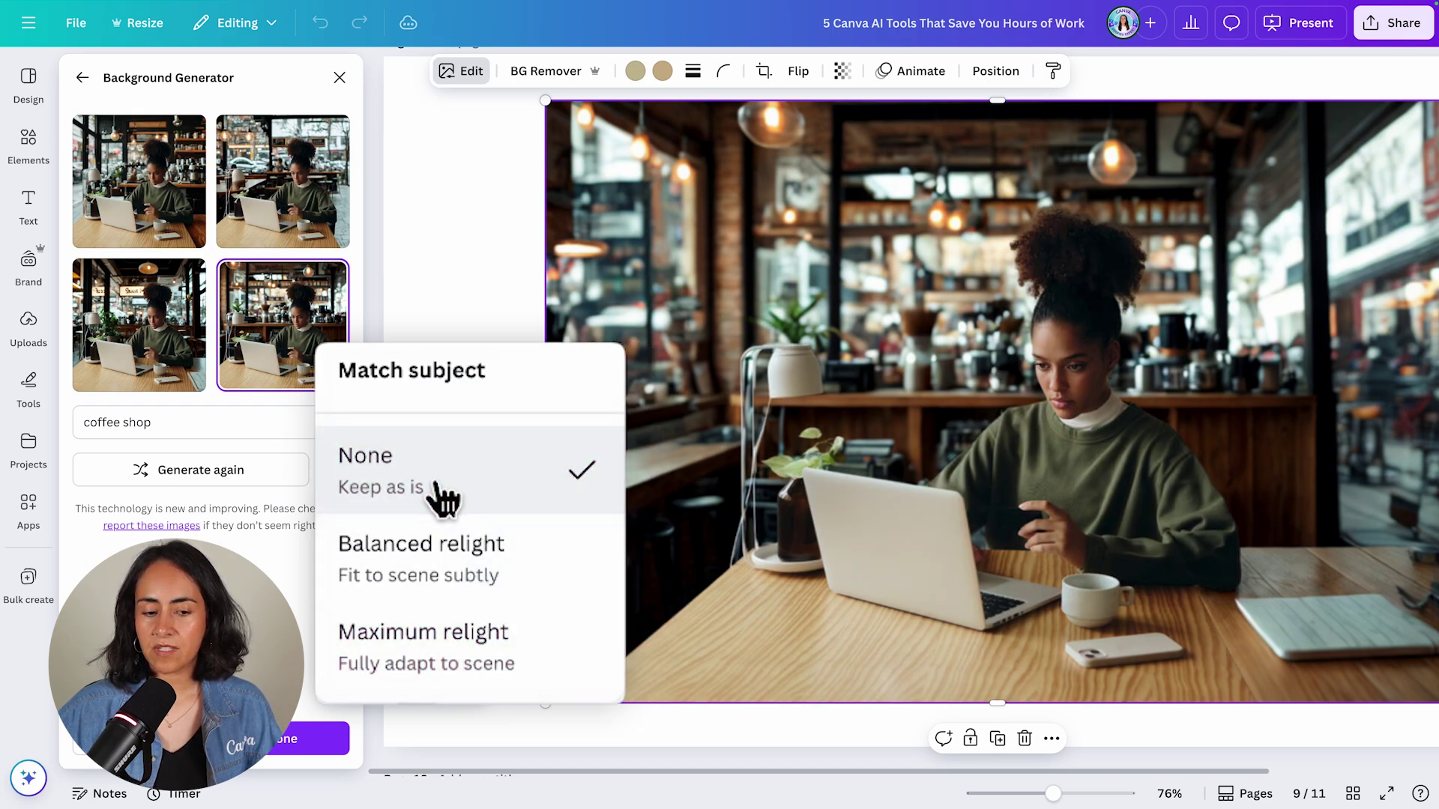
click(494, 649)
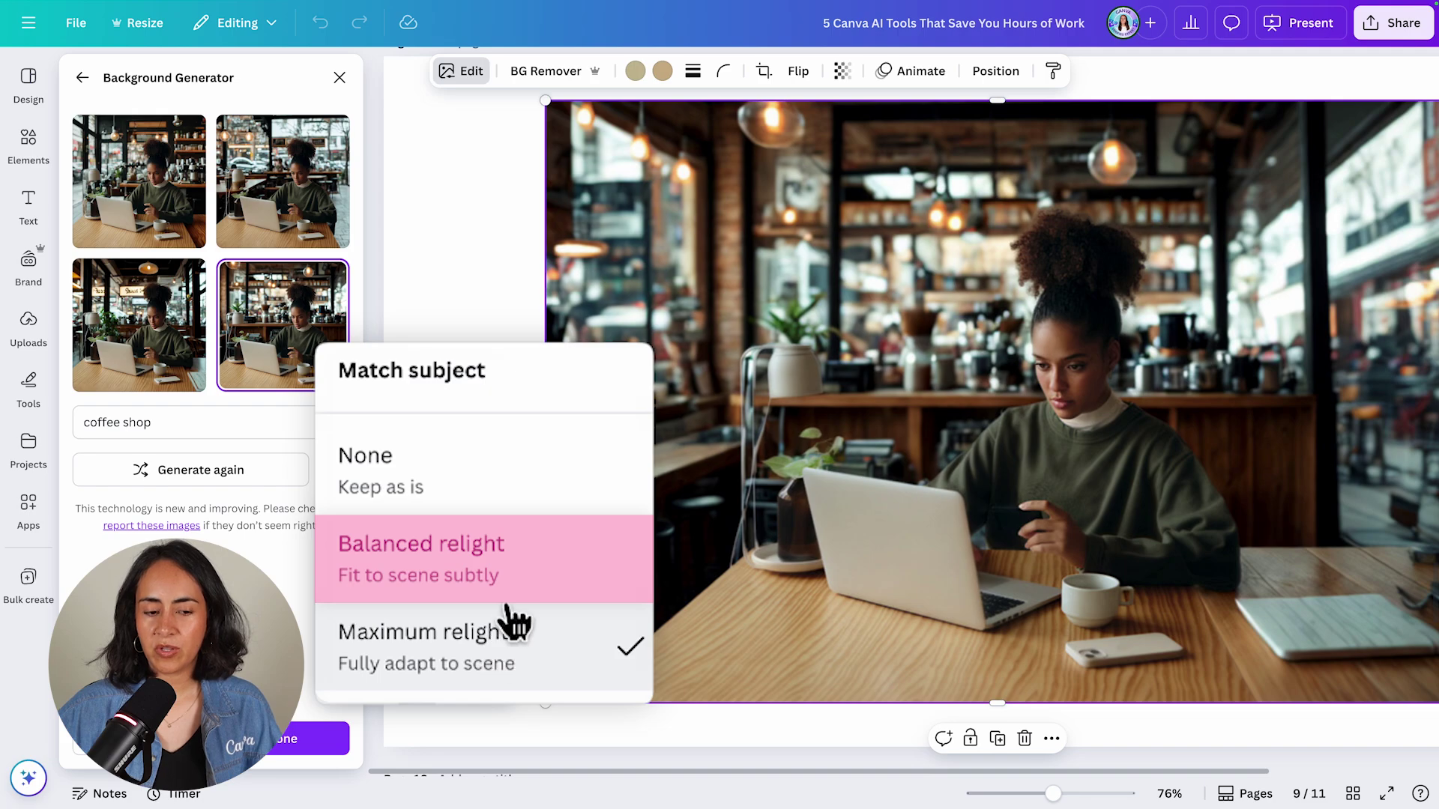
click(511, 581)
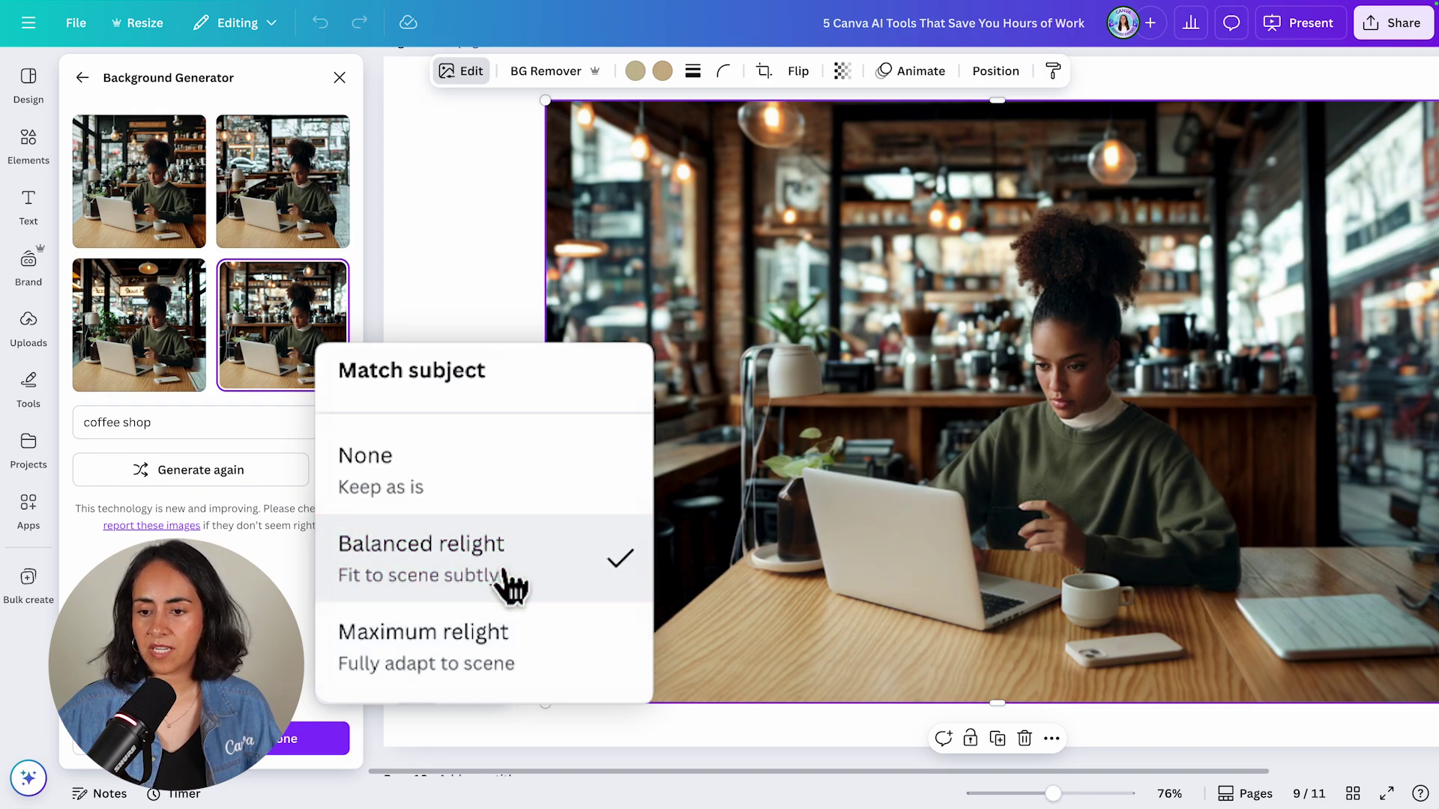
click(541, 657)
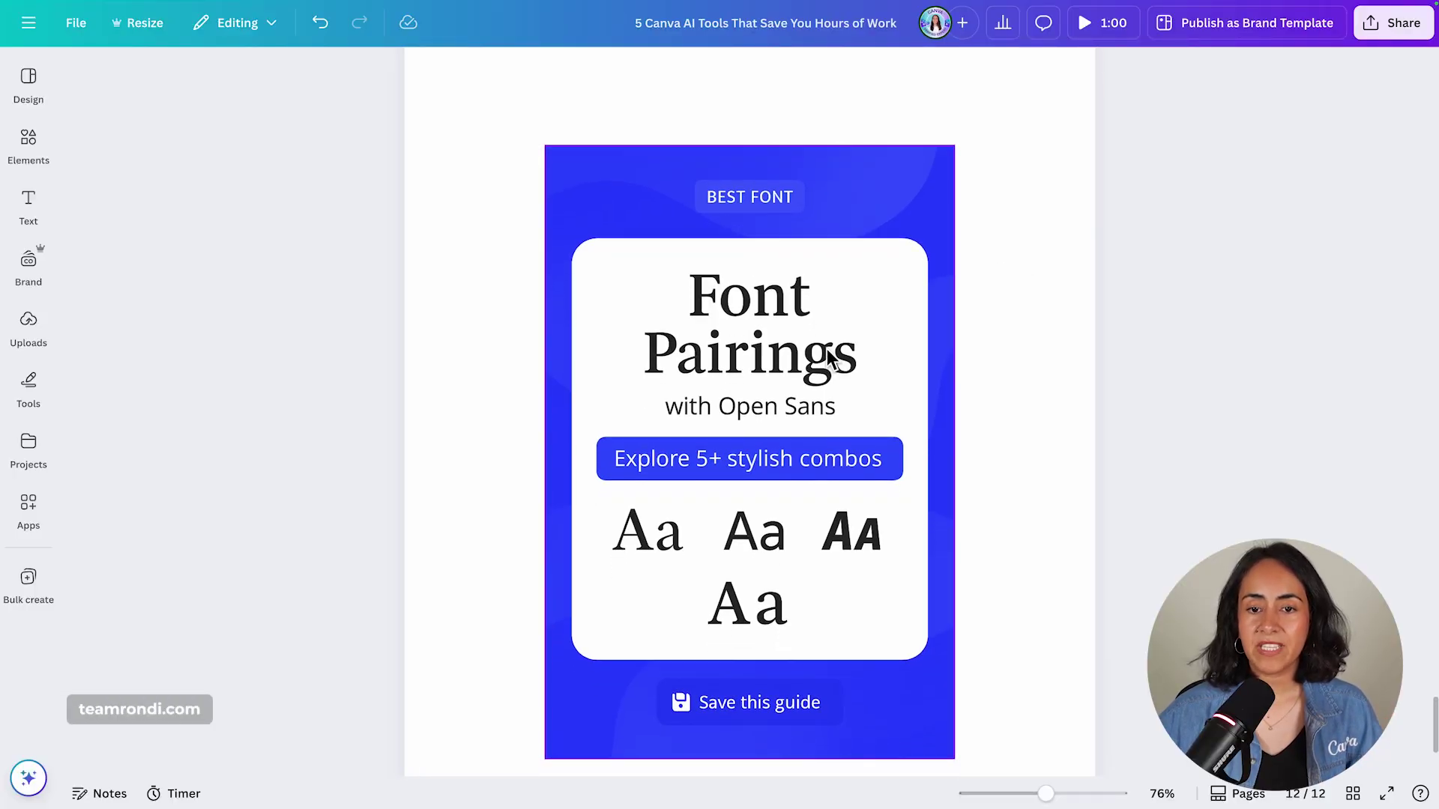
Select the Font Pairings graphic on page 12 and return it to its place on the page
mouse_move(756, 313)
mouse_down()
mouse_move(822, 291)
mouse_move(928, 289)
mouse_move(749, 298)
mouse_move(747, 316)
mouse_up()
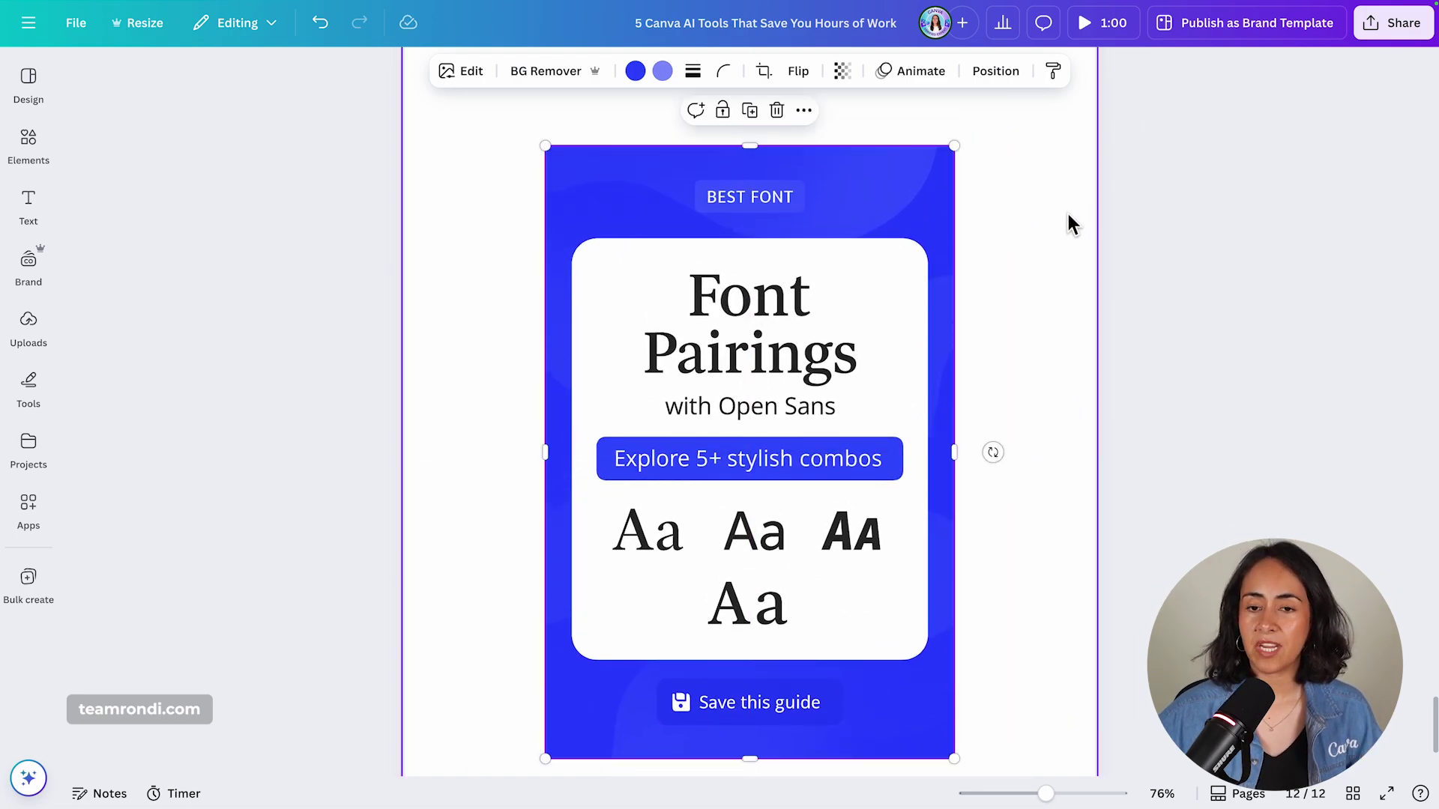
scroll(1034, 367, down, 2)
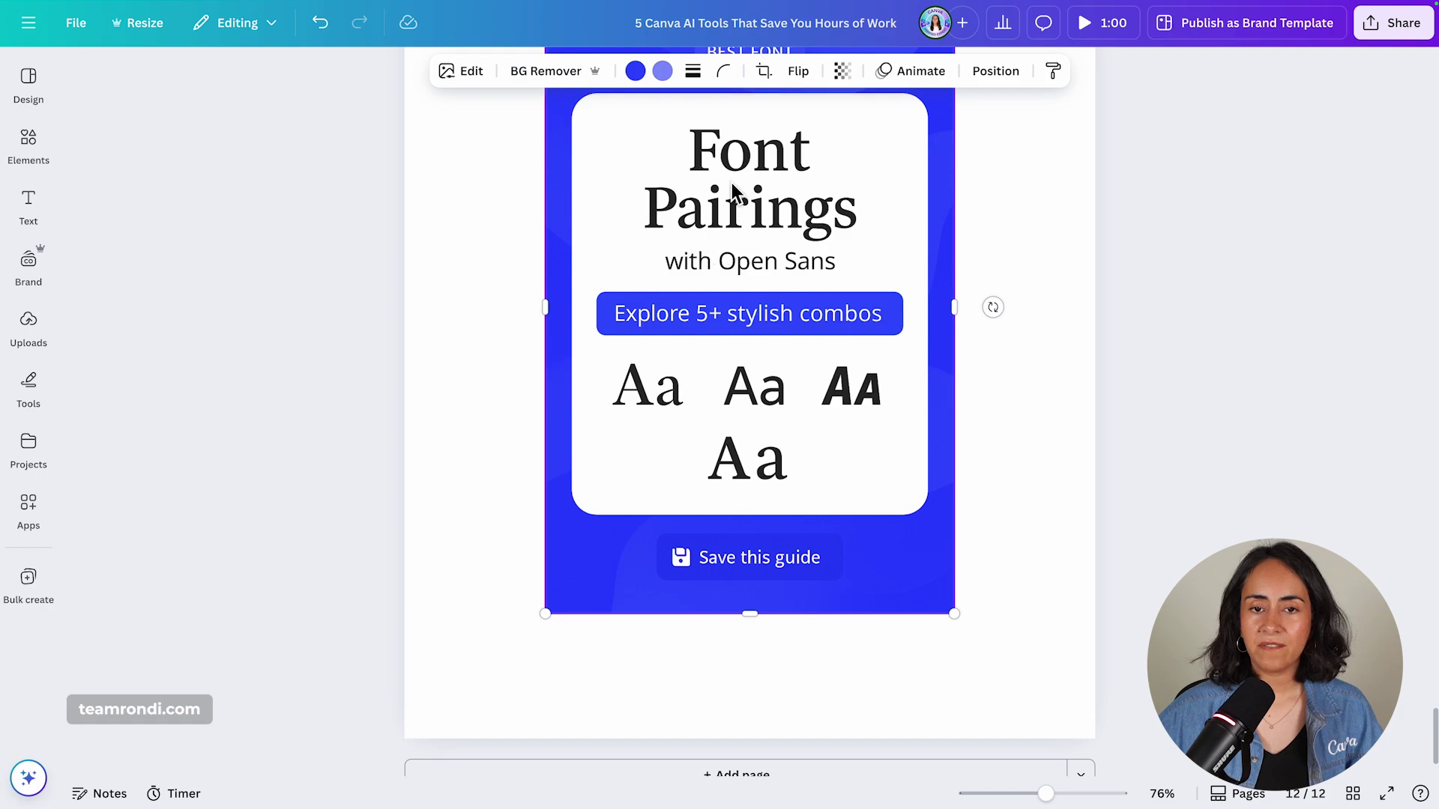
drag(807, 398, 830, 449)
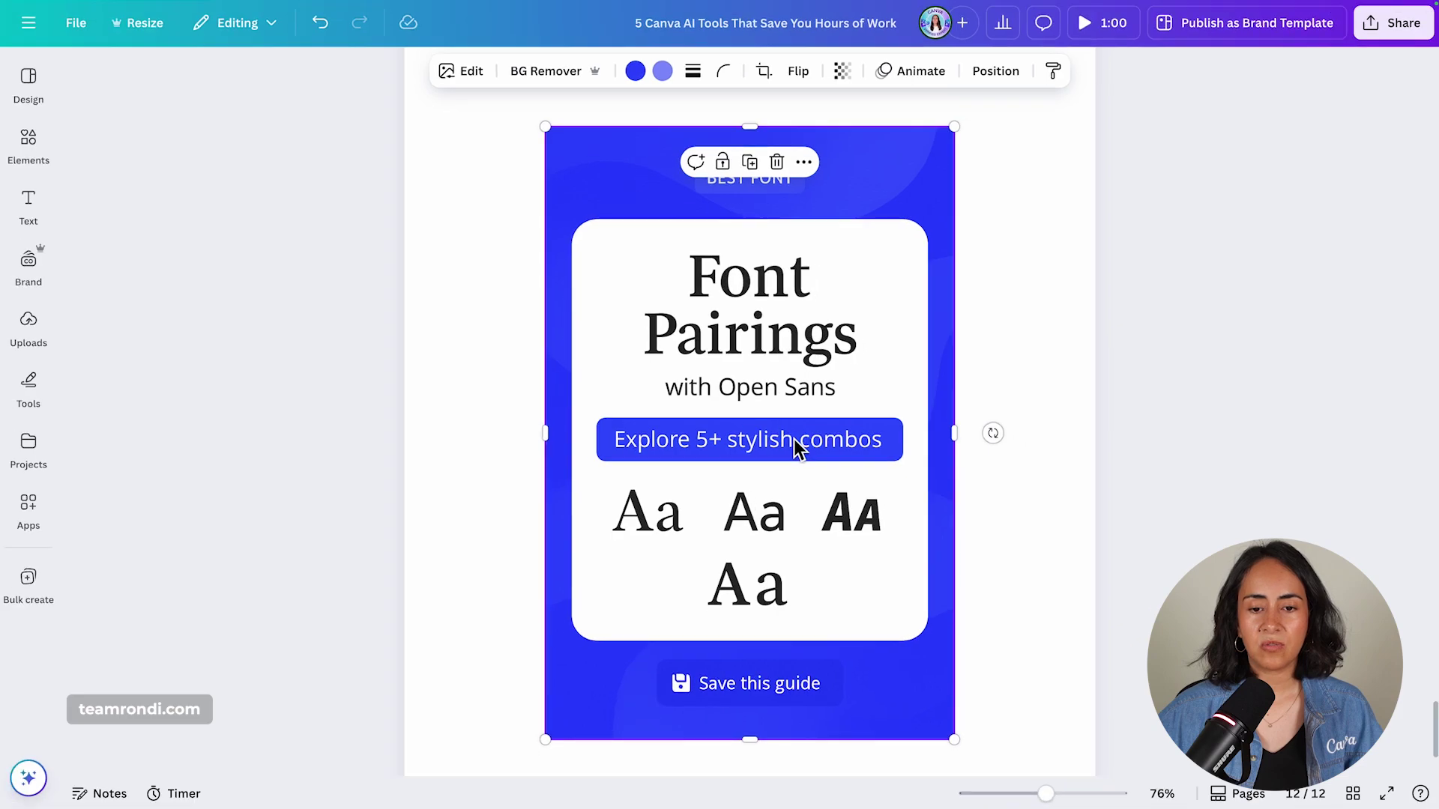
Exit crop mode with the graphic still selected and open its Edit image panel
double_click(735, 443)
click(1311, 342)
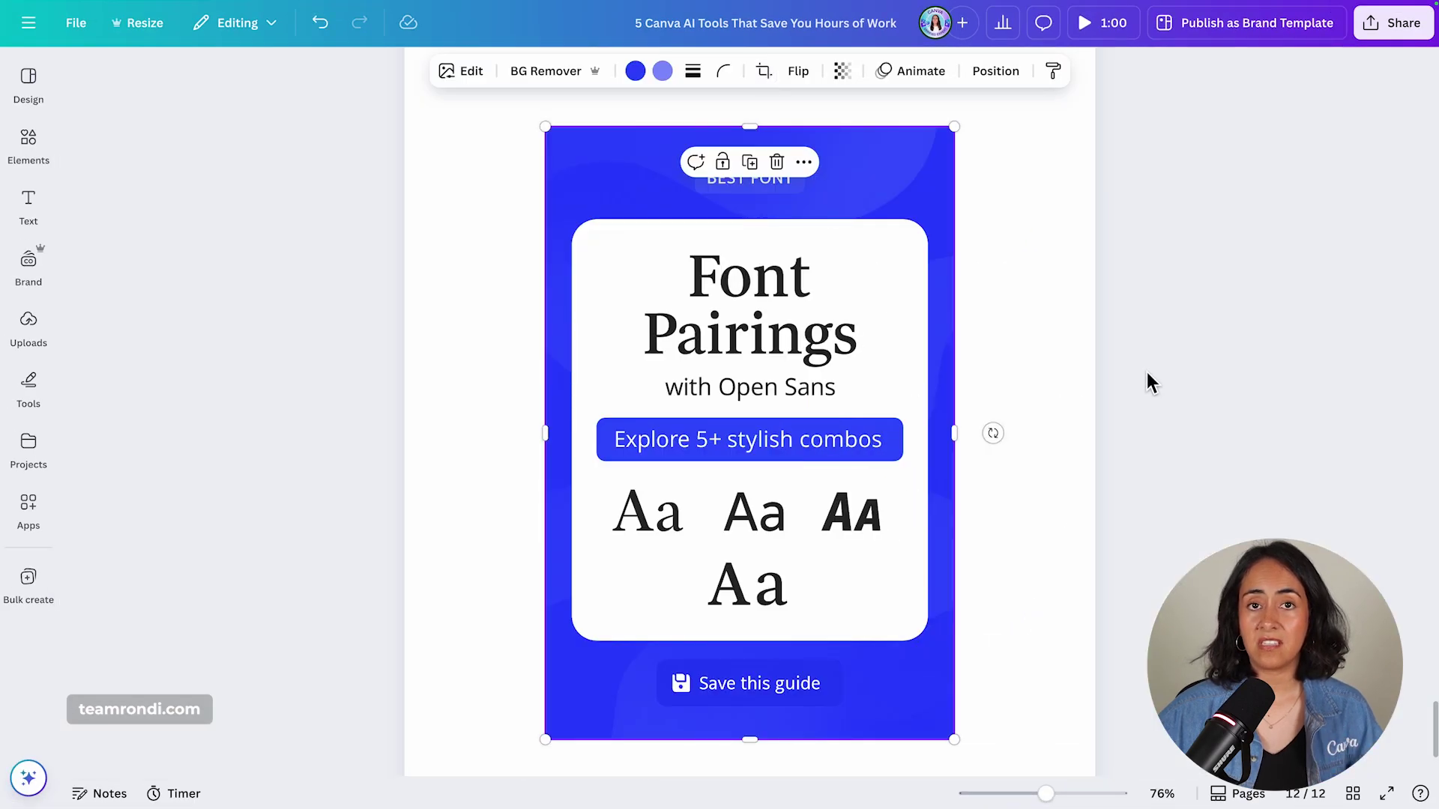
click(452, 75)
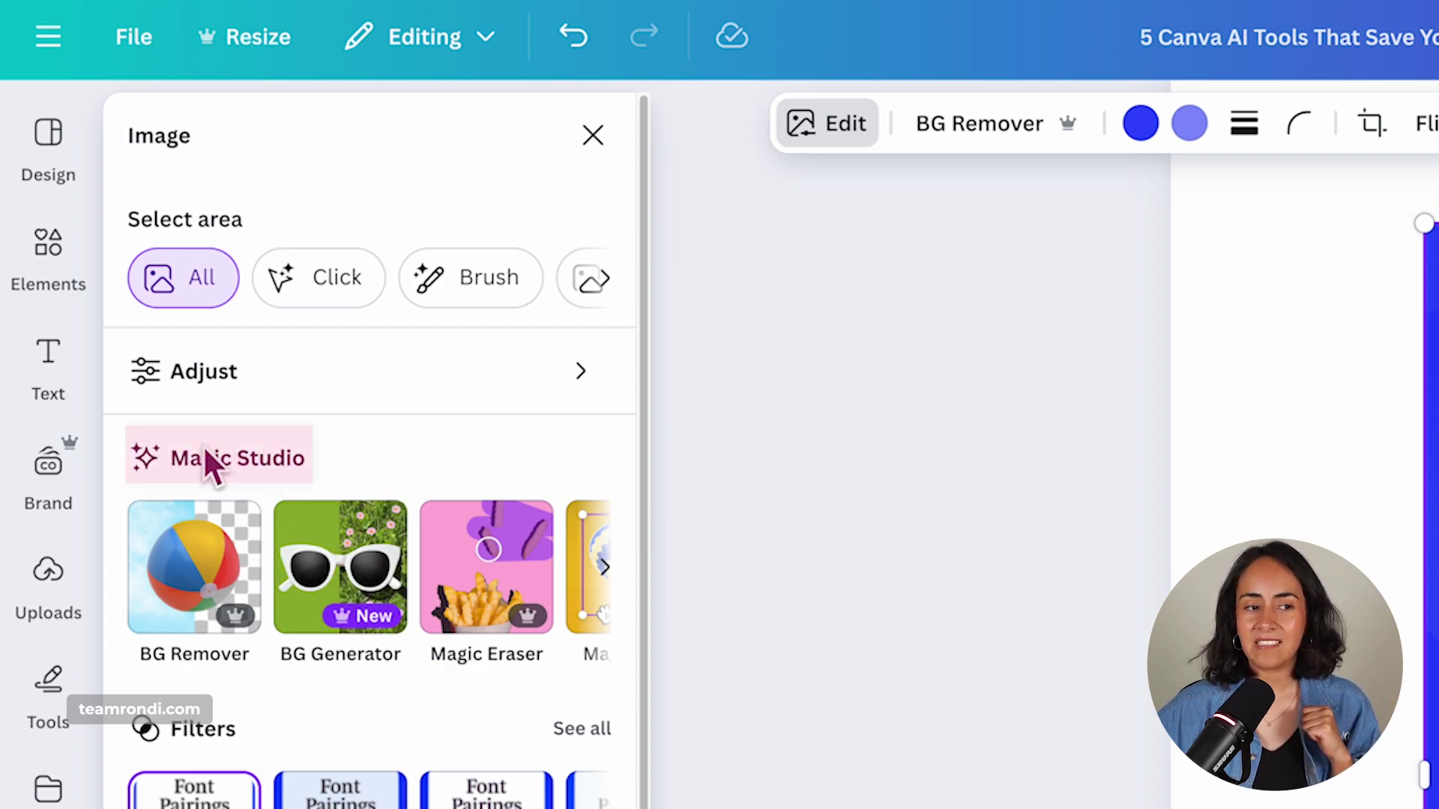
Scroll the Magic Studio carousel twice and launch Grab Text on the Font Pairings graphic
click(609, 570)
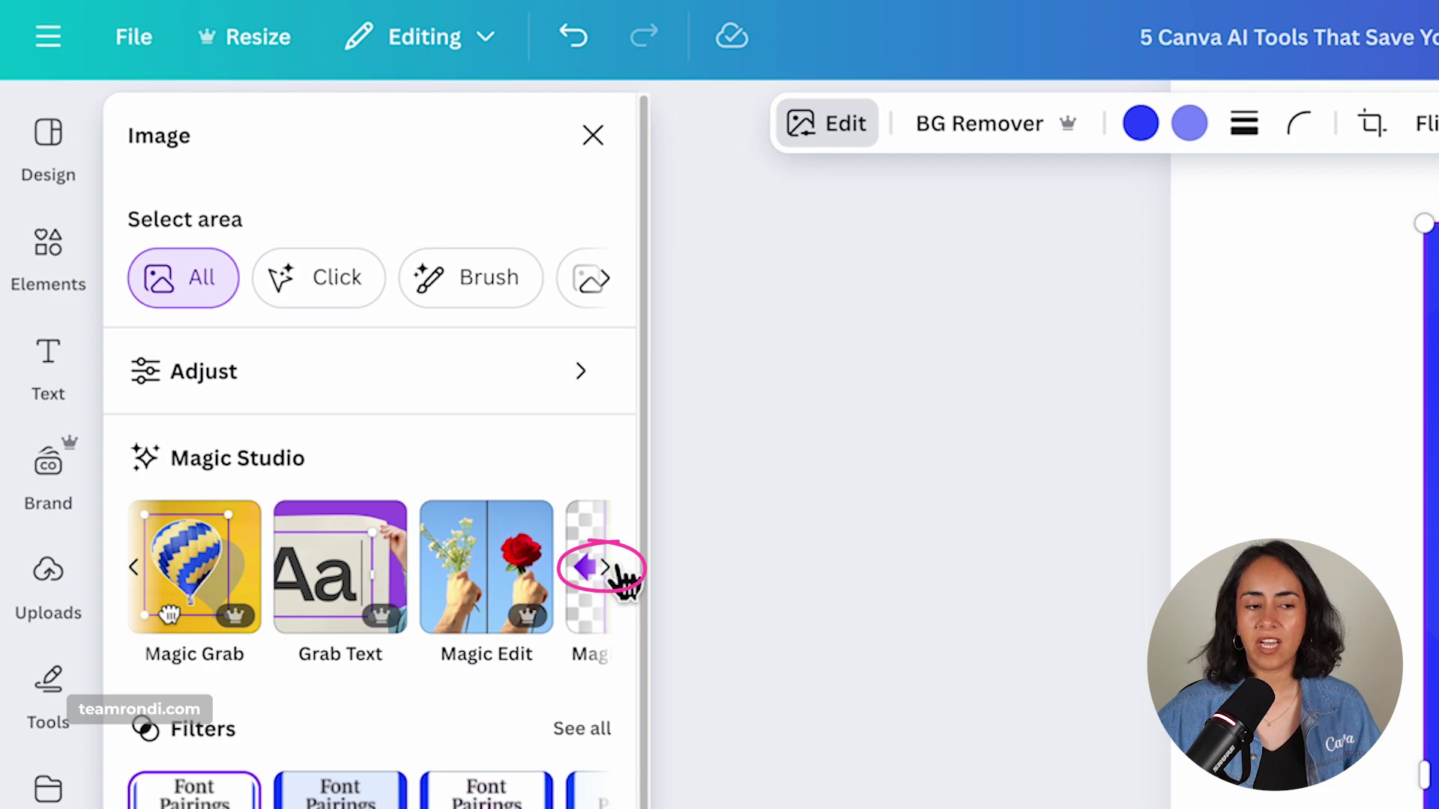
click(608, 581)
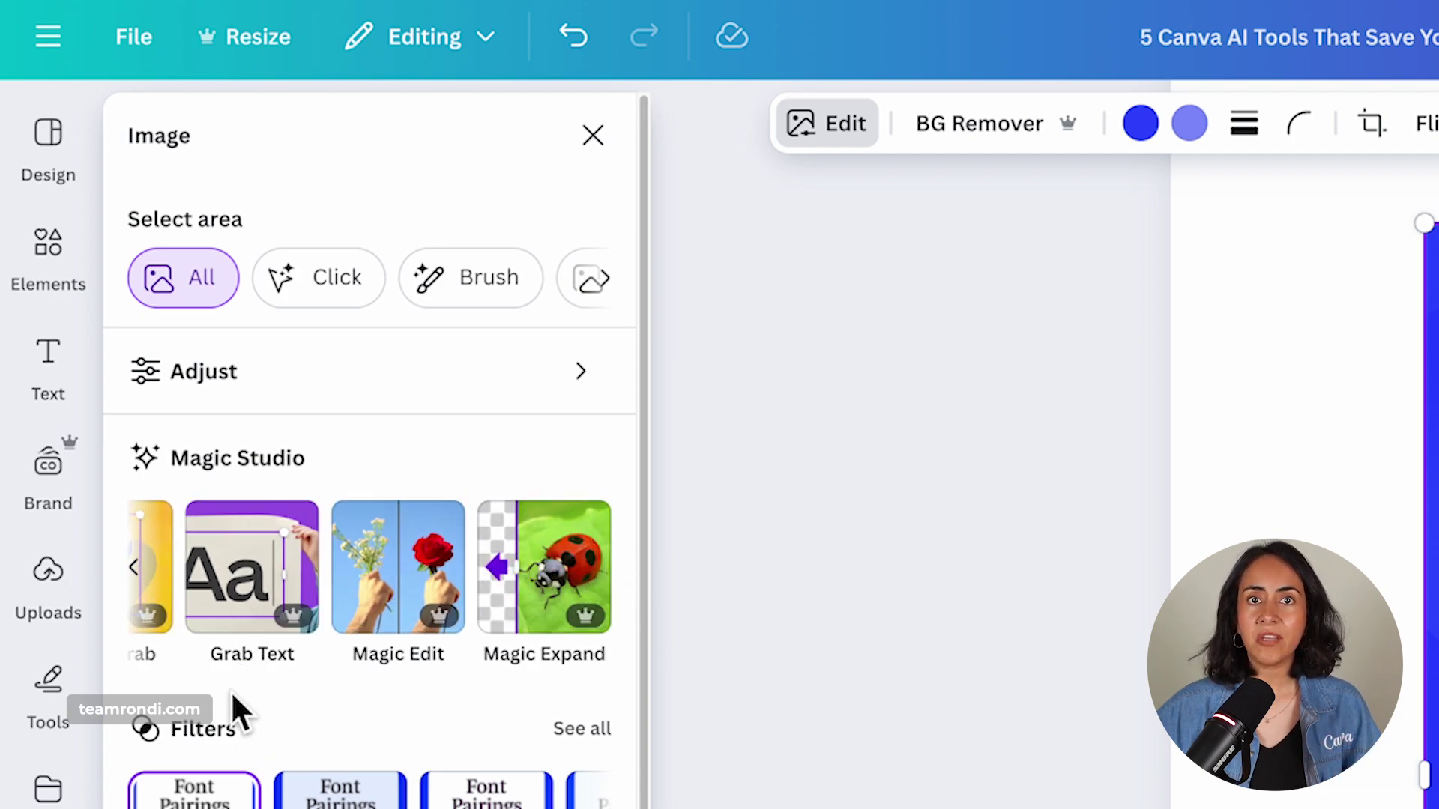
click(252, 554)
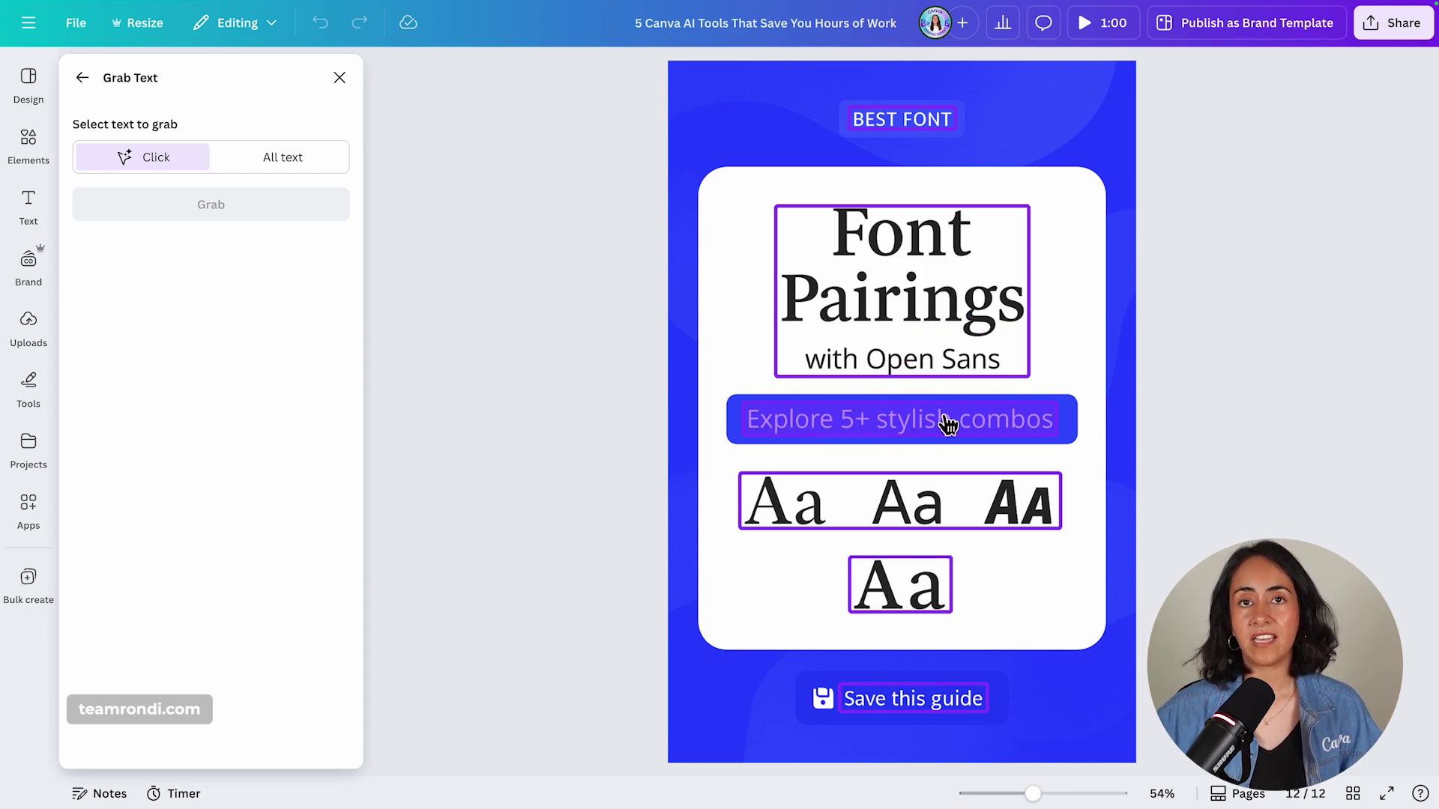
Pick only the 'Explore 5+ stylish combos' text area and grab it as editable text
click(277, 158)
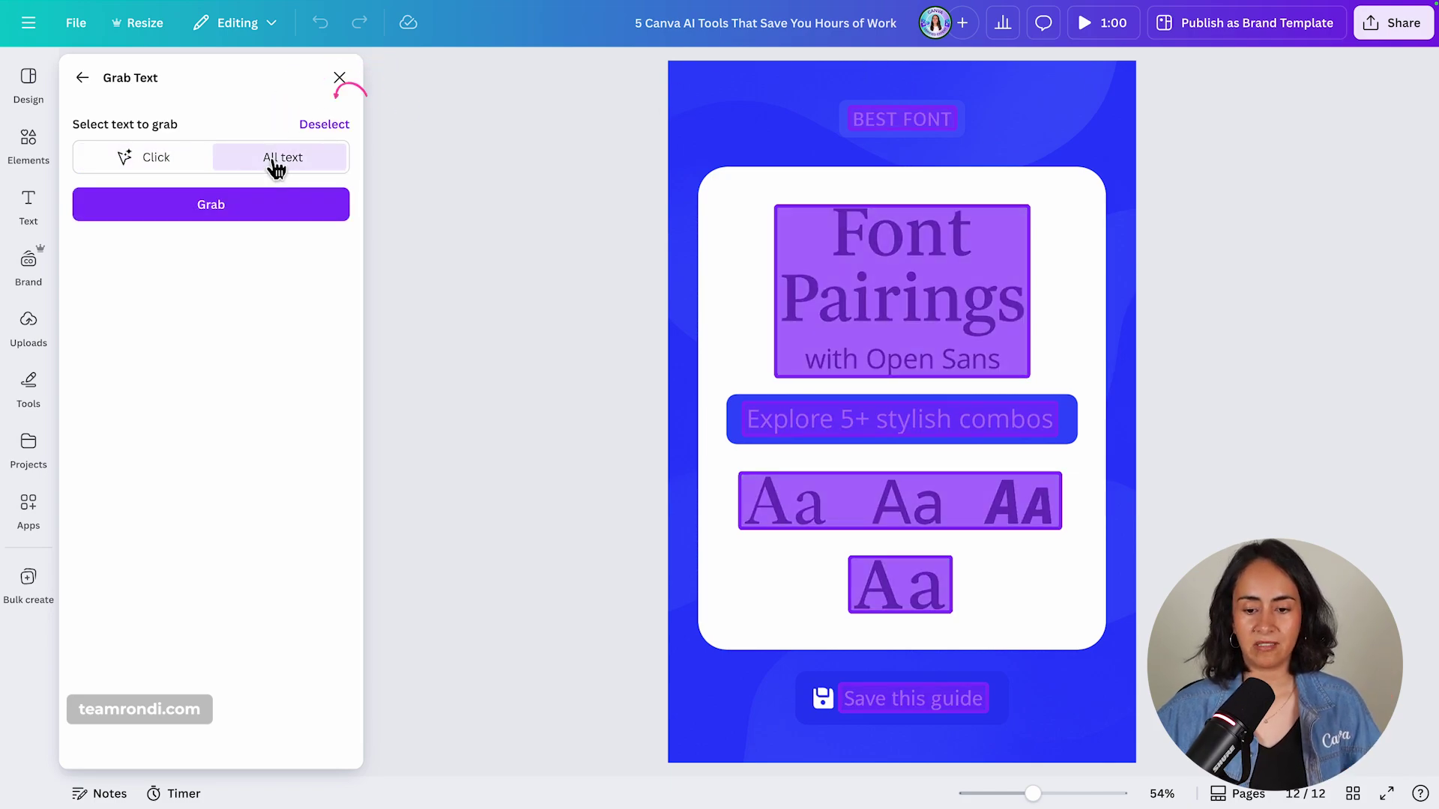
click(158, 166)
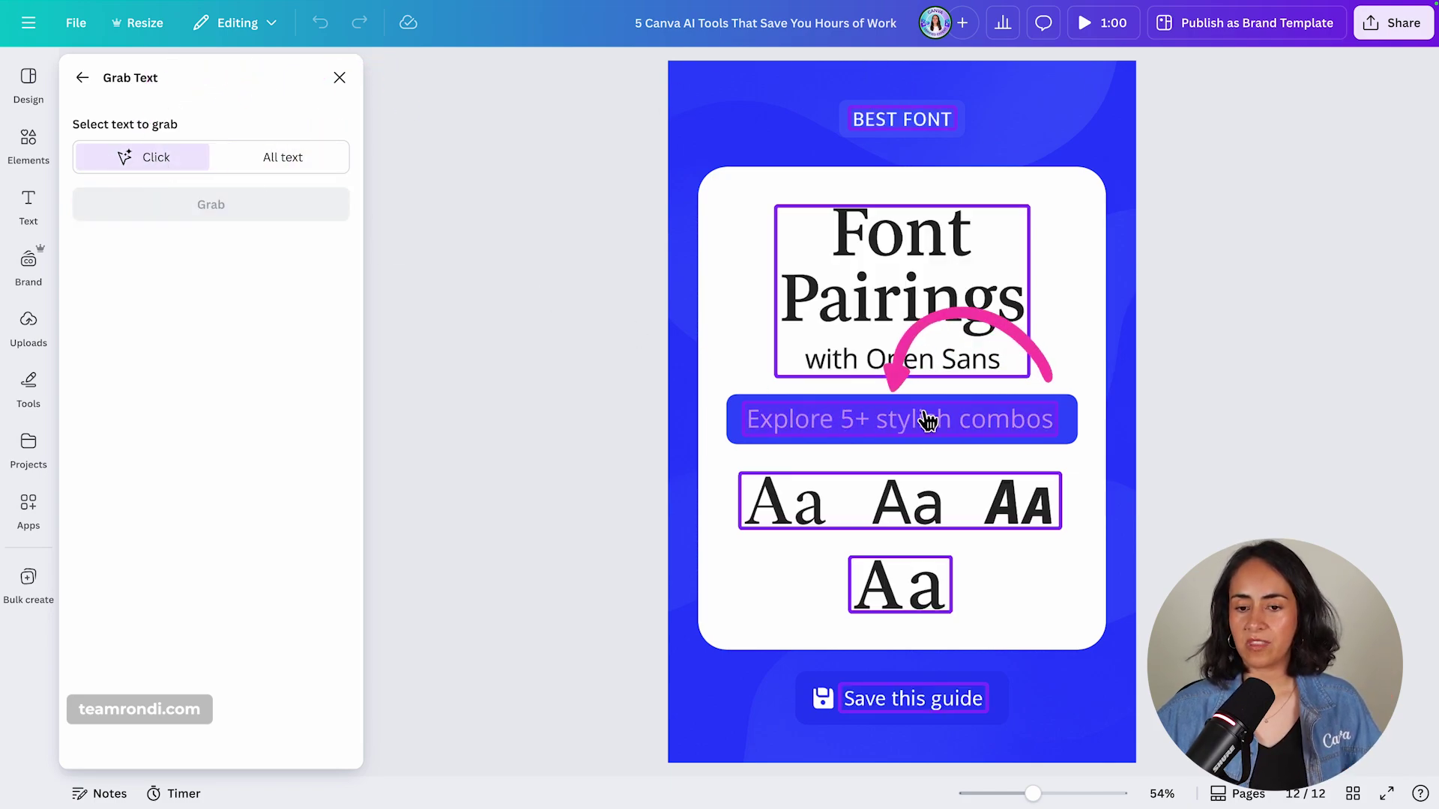
click(850, 420)
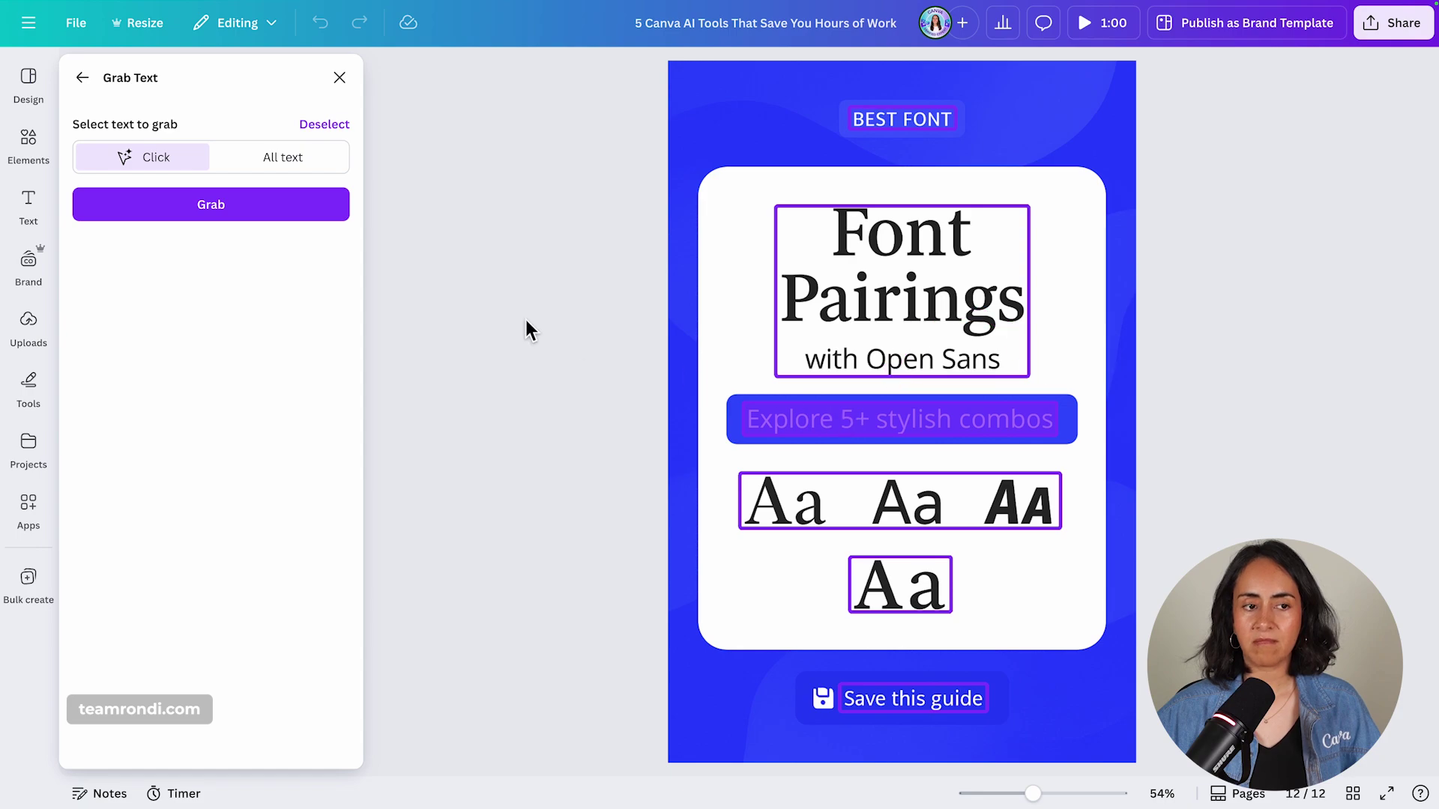
click(205, 212)
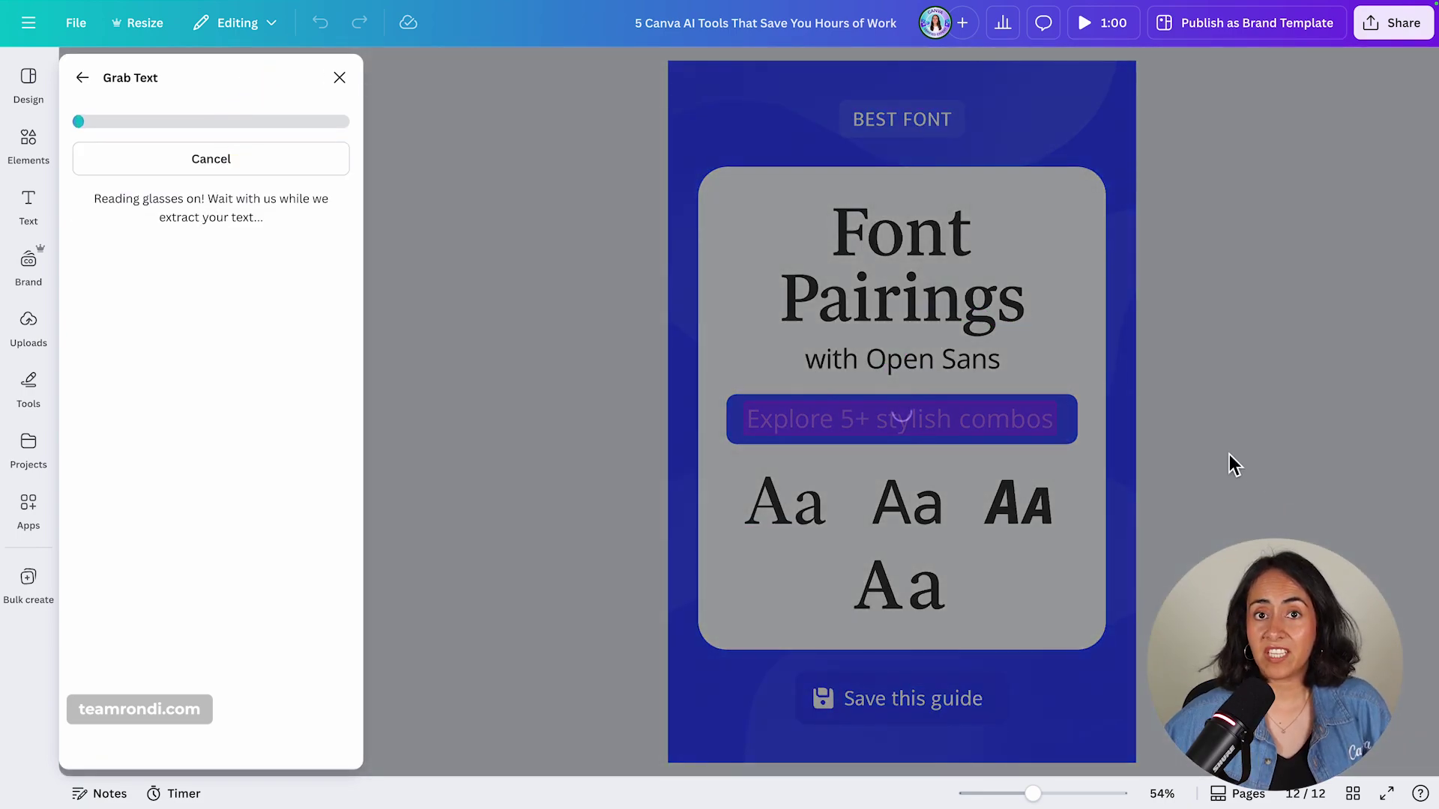